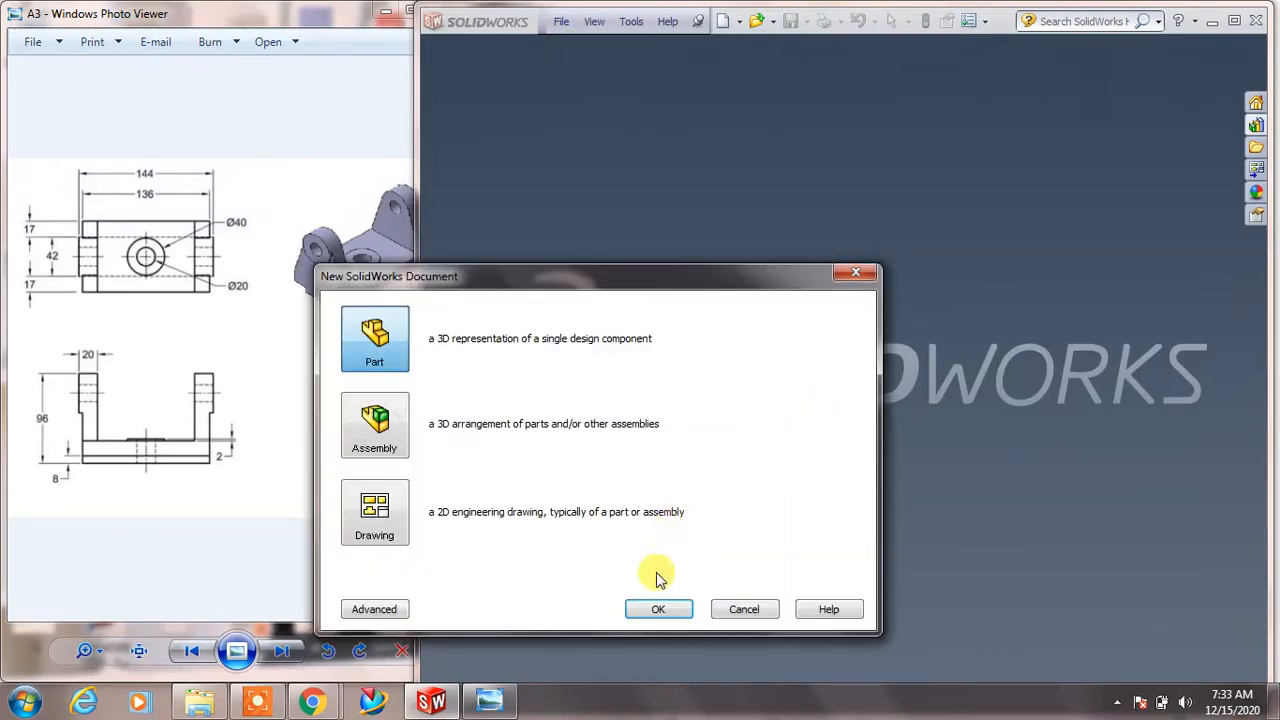
Create a new part document and arrange the A3 reference drawing beside it so the isometric and side views are visible
left_click(652, 609)
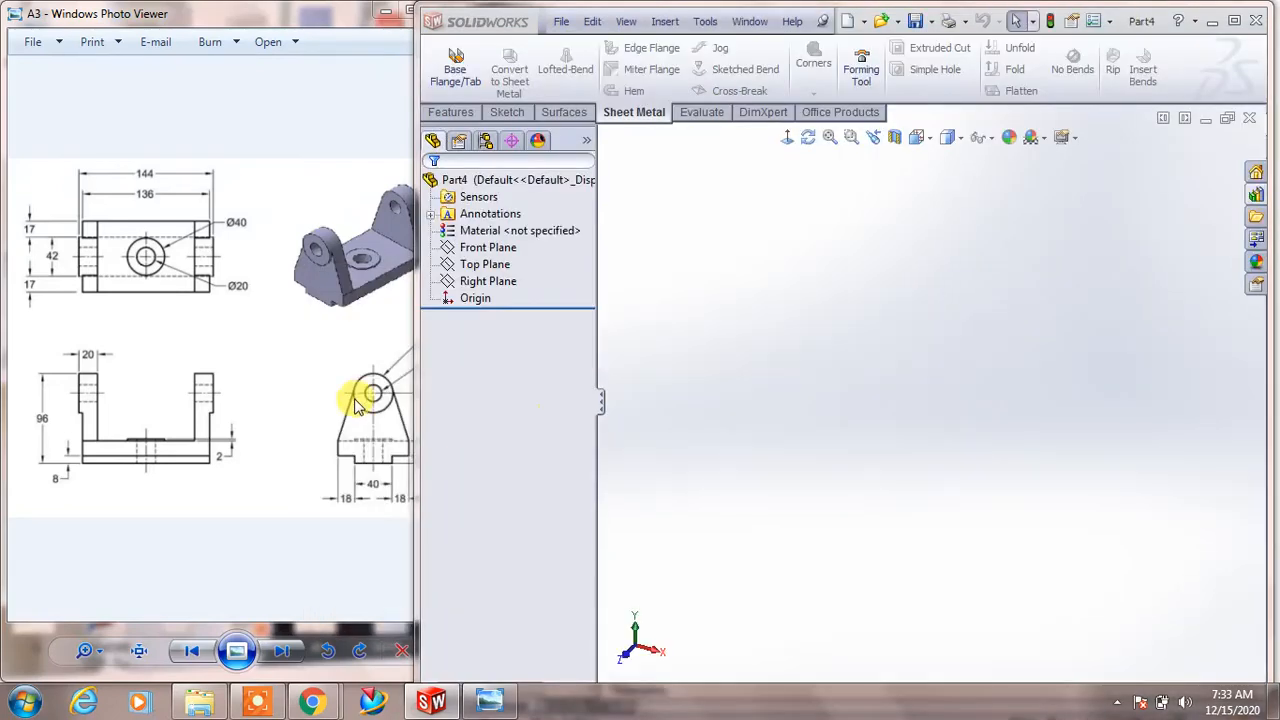
left_click(293, 392)
scroll(355, 410, "up", 2)
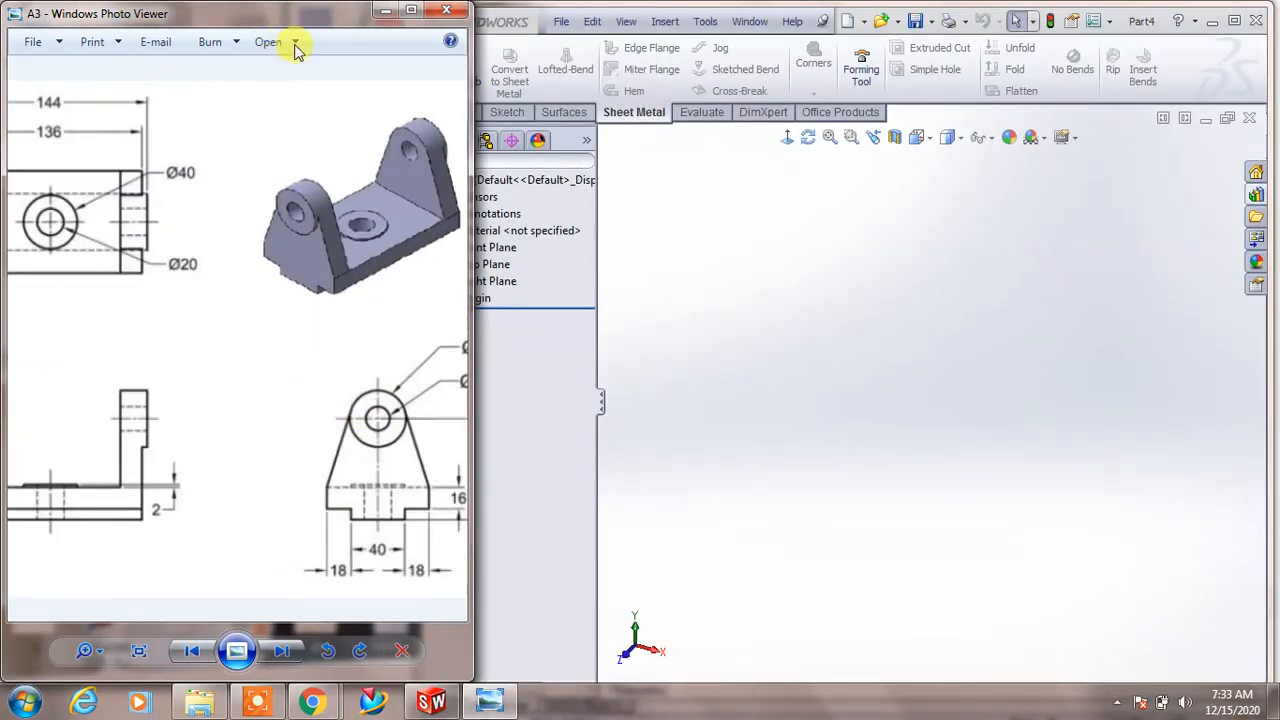
left_click_drag(288, 24, 230, 24)
left_click(252, 264)
left_click_drag(266, 280, 200, 298)
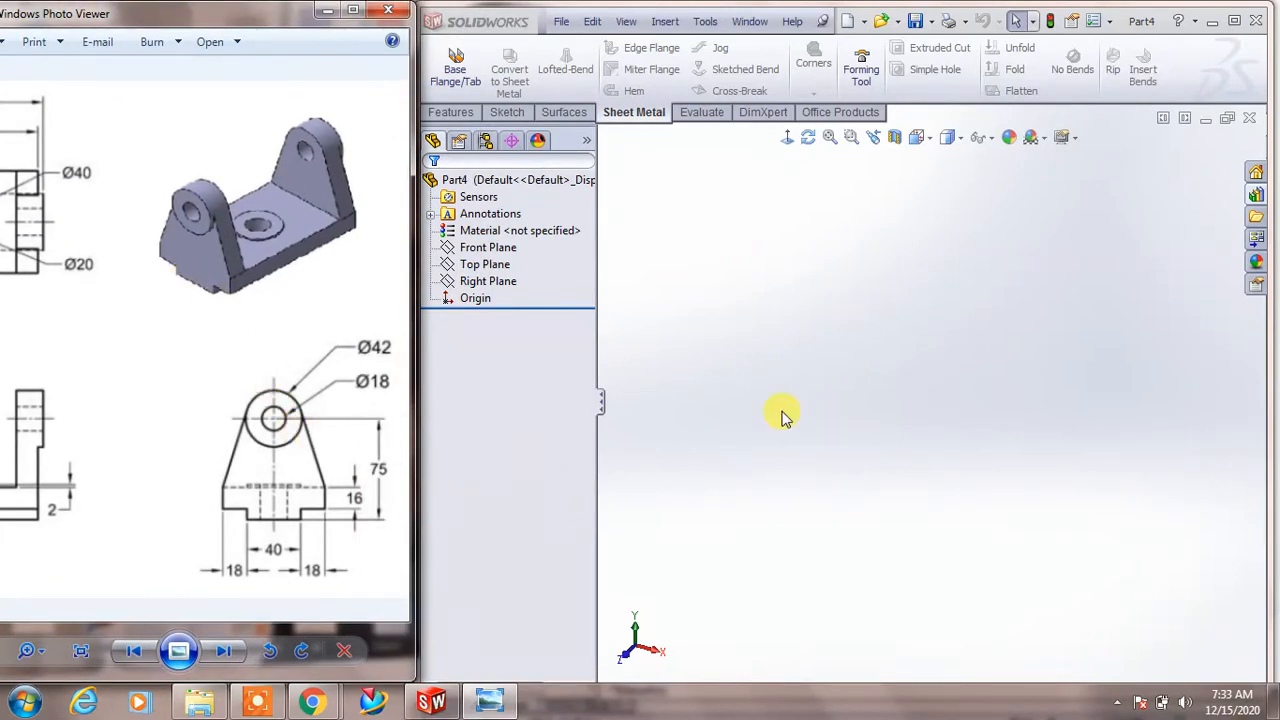
Start a sketch on the Right Plane and draw two concentric circles at the origin, with radii of about 16 mm and 29 mm
left_click(818, 396)
left_click(488, 282)
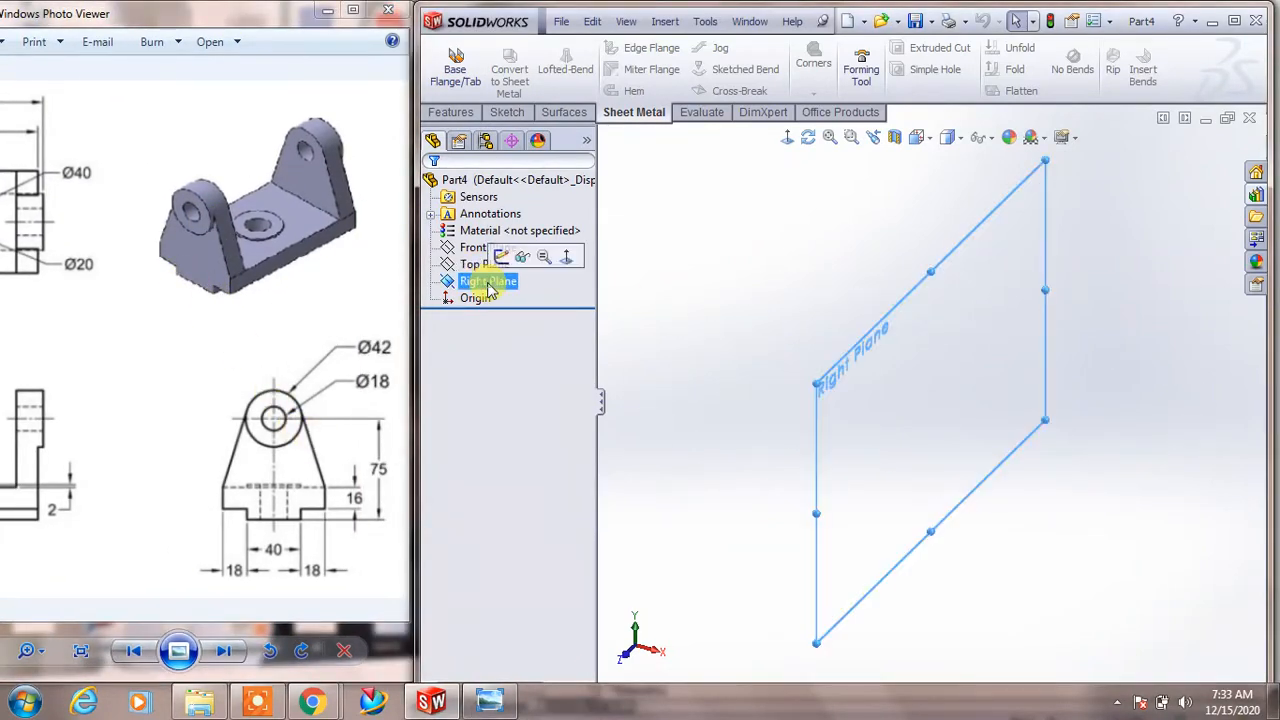
left_click(501, 259)
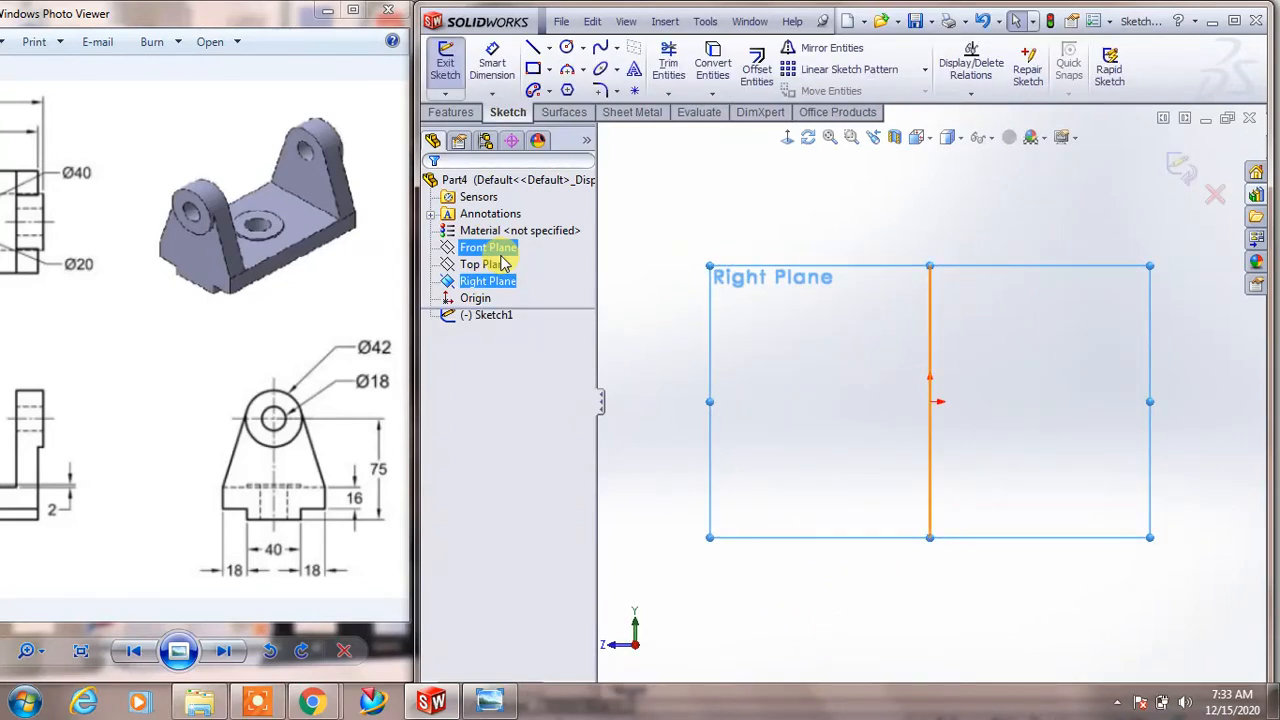
left_click(566, 50)
left_click(930, 390)
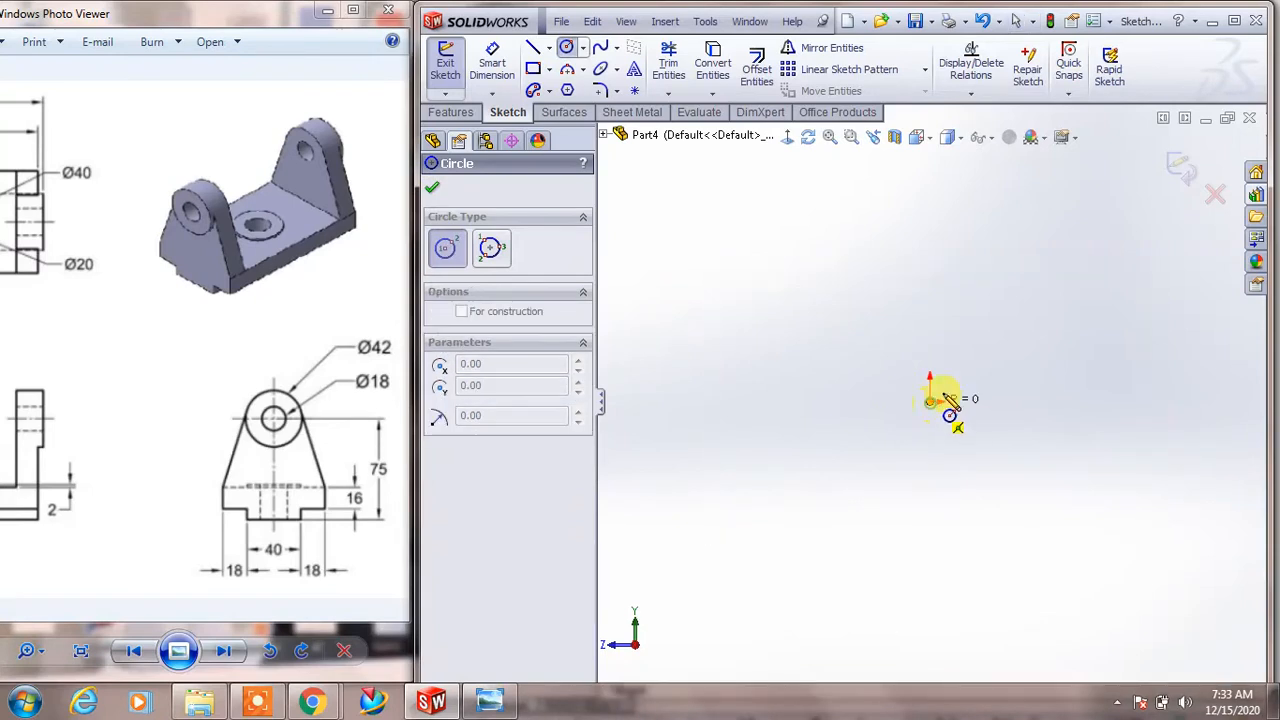
left_click(912, 437)
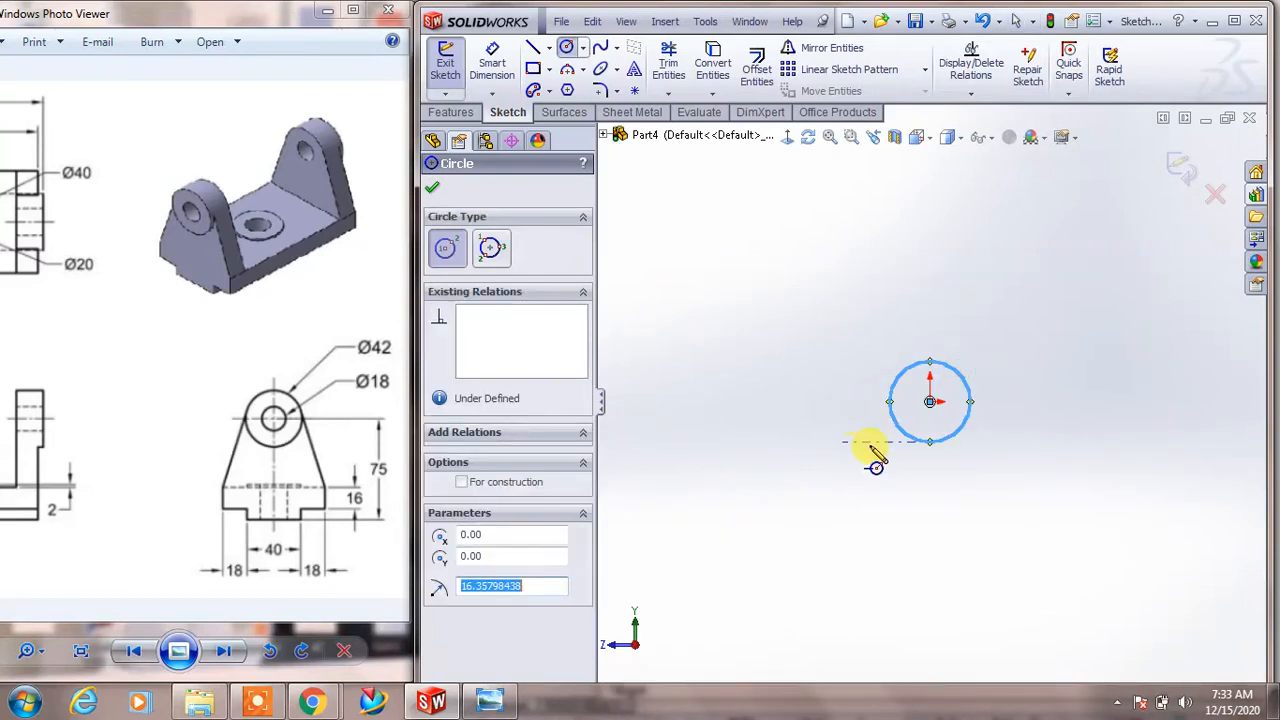
left_click(931, 400)
left_click(950, 333)
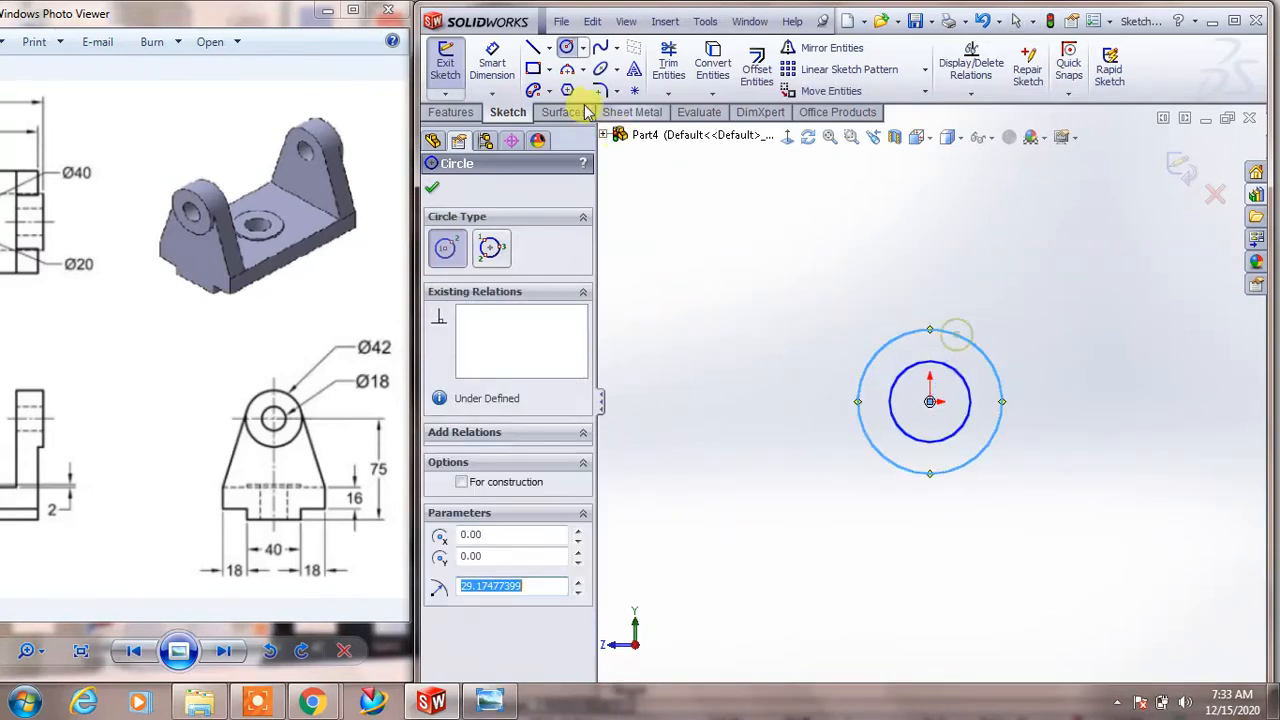
Dimension the outer circle's diameter to 42 mm and the inner circle's diameter to 18 mm
left_click(493, 63)
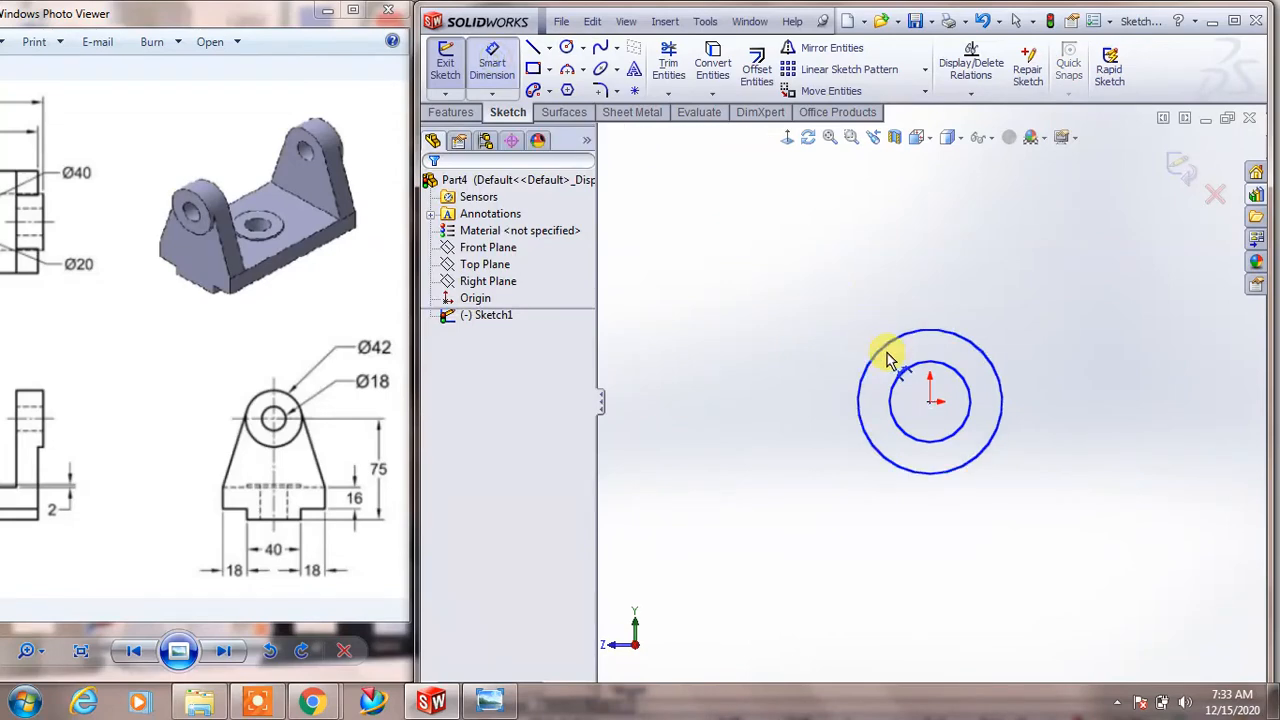
left_click(940, 337)
left_click(690, 390)
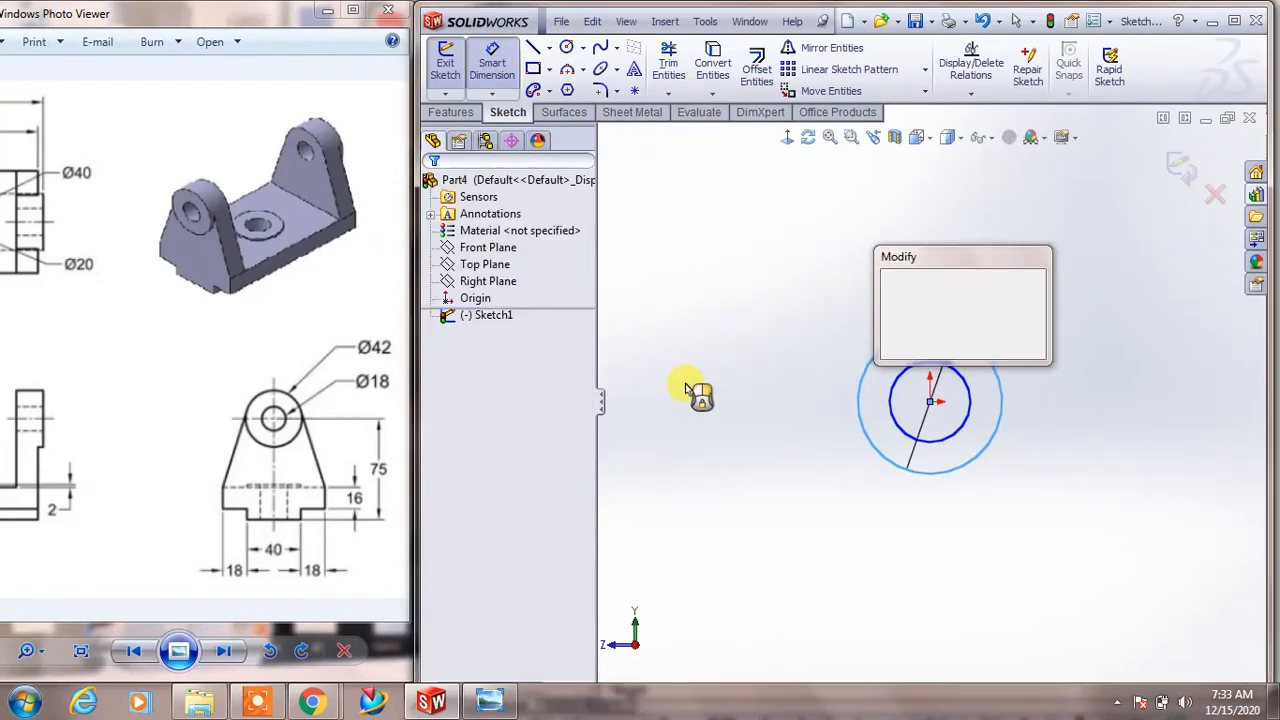
type("42")
key("Return")
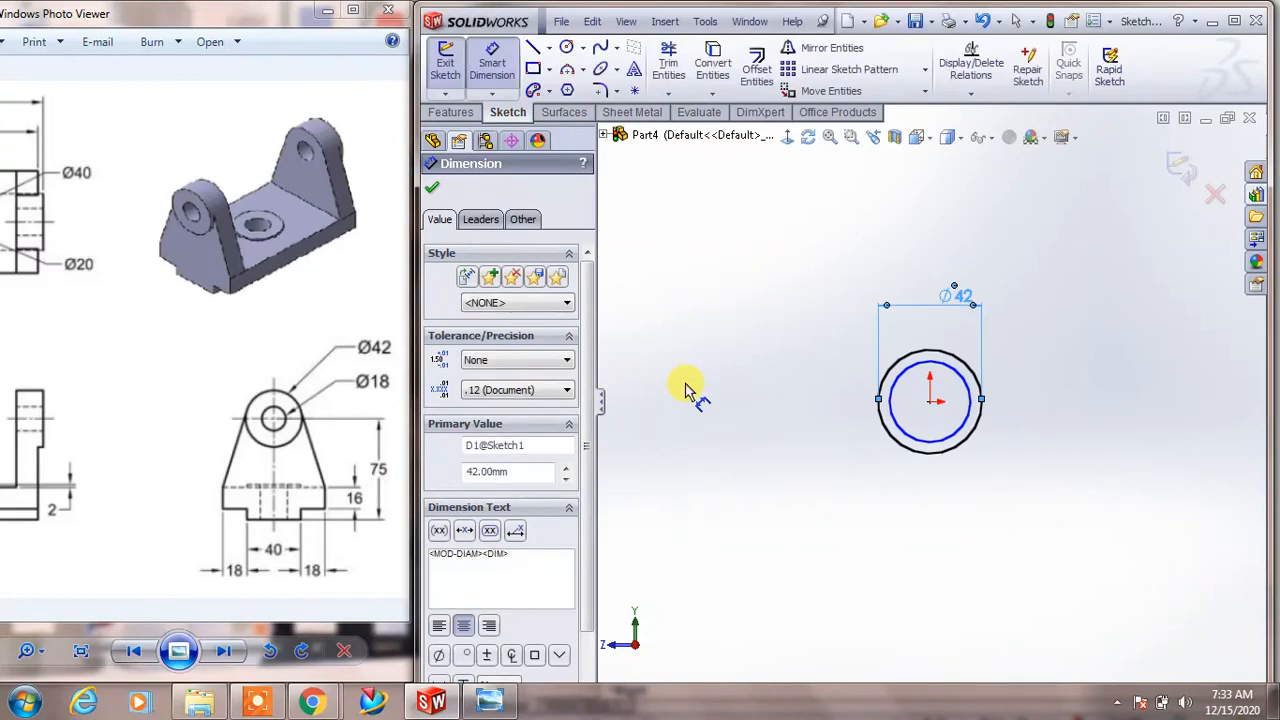
left_click(946, 431)
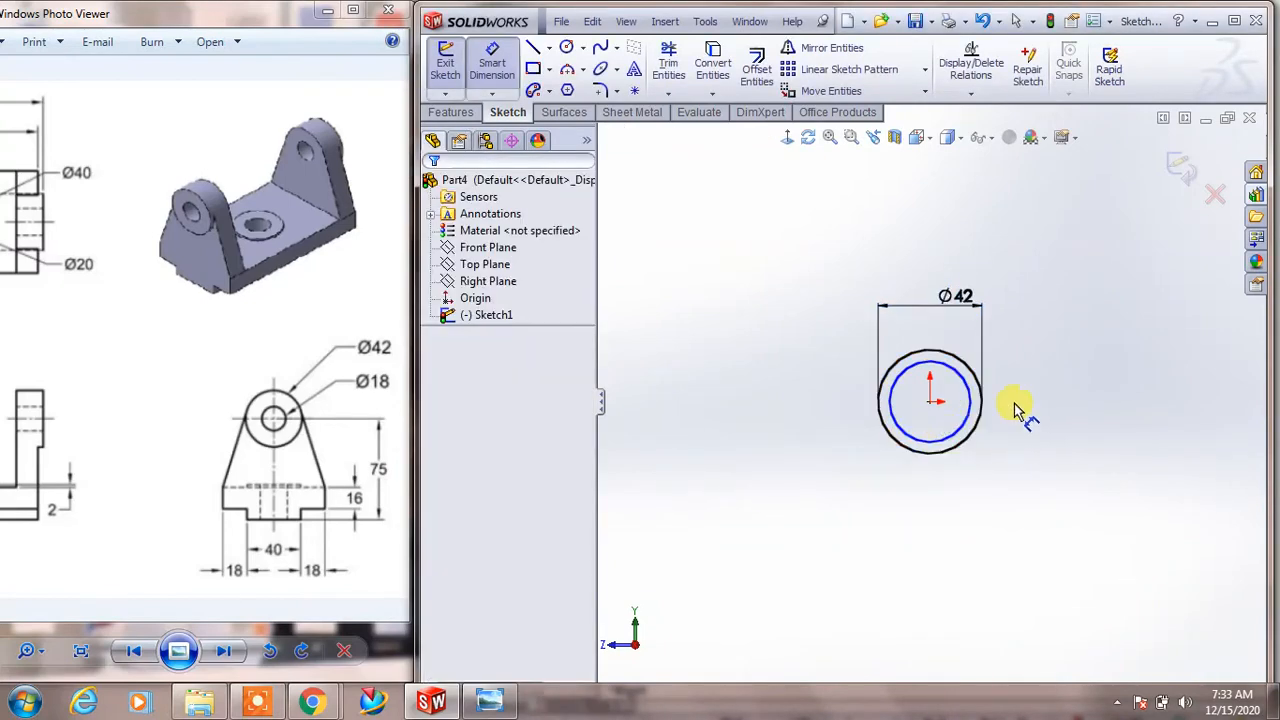
left_click(958, 374)
left_click(858, 413)
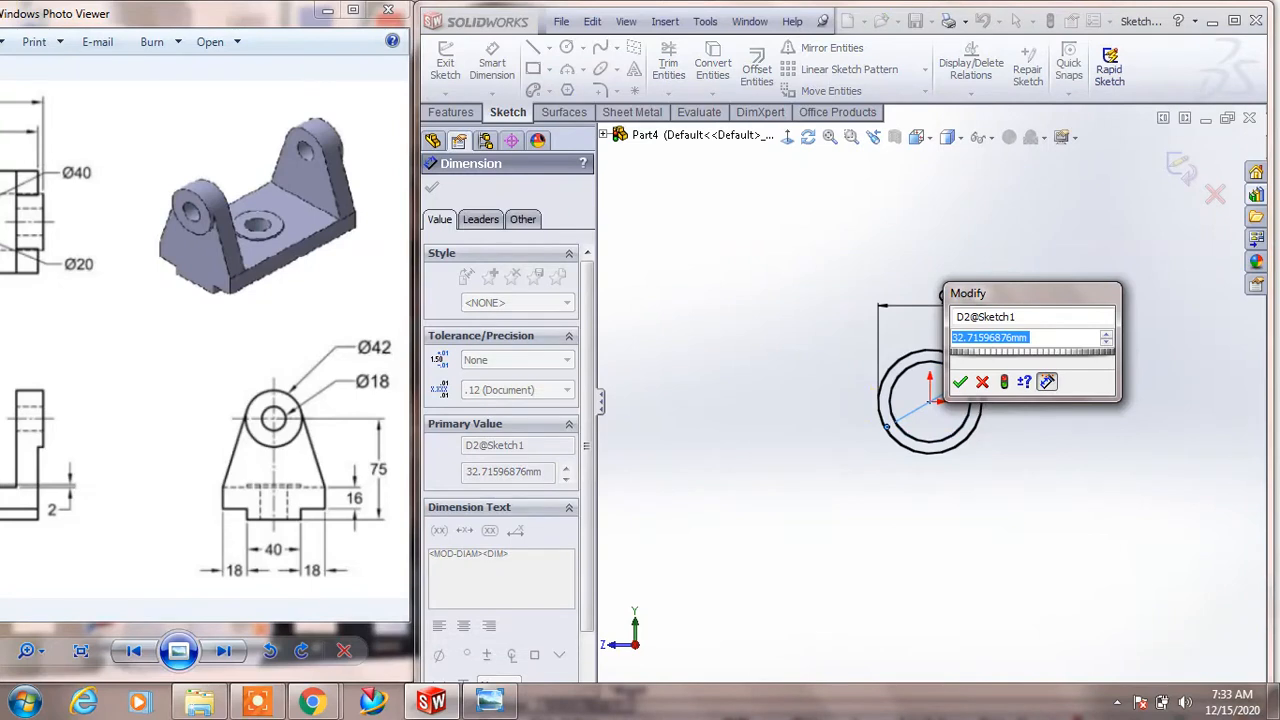
type("18")
key("Return")
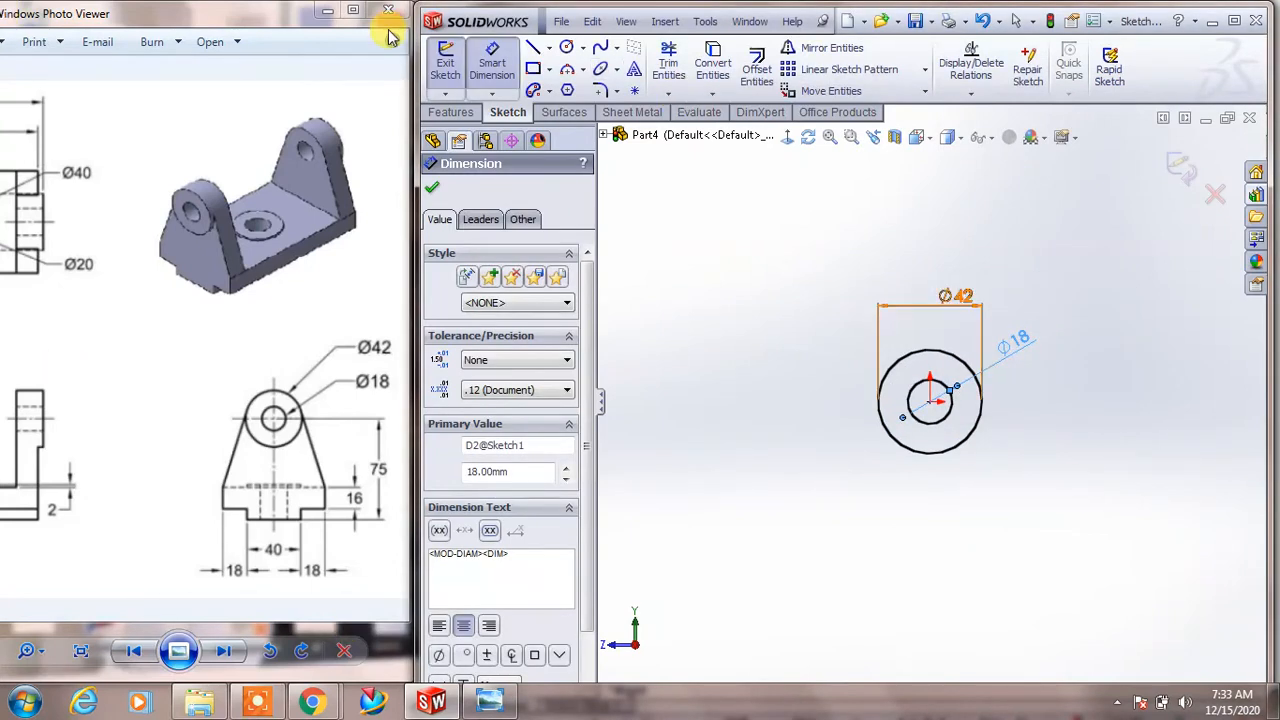
Draw a stepped base outline below the circles, with a foot about 40 mm wide and verticals about 15 mm, joined to the outer circle by tangent lines
left_click(531, 48)
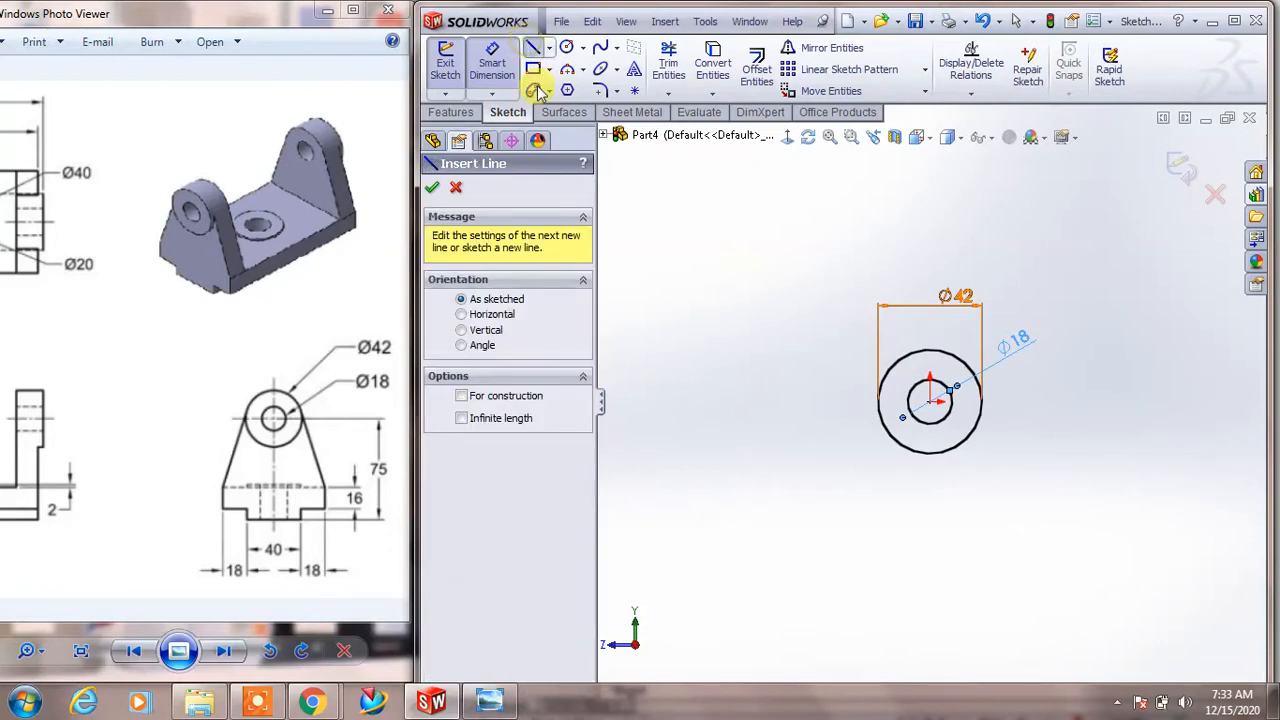
left_click(878, 403)
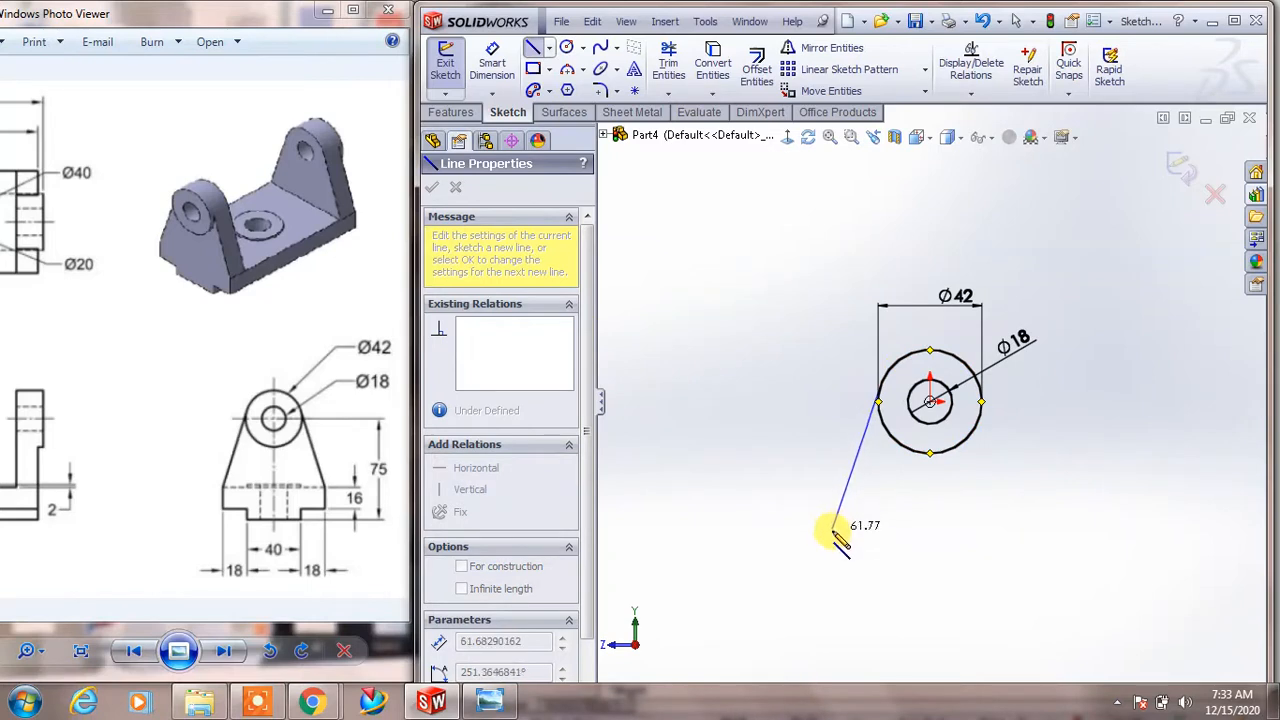
left_click(832, 530)
left_click(832, 567)
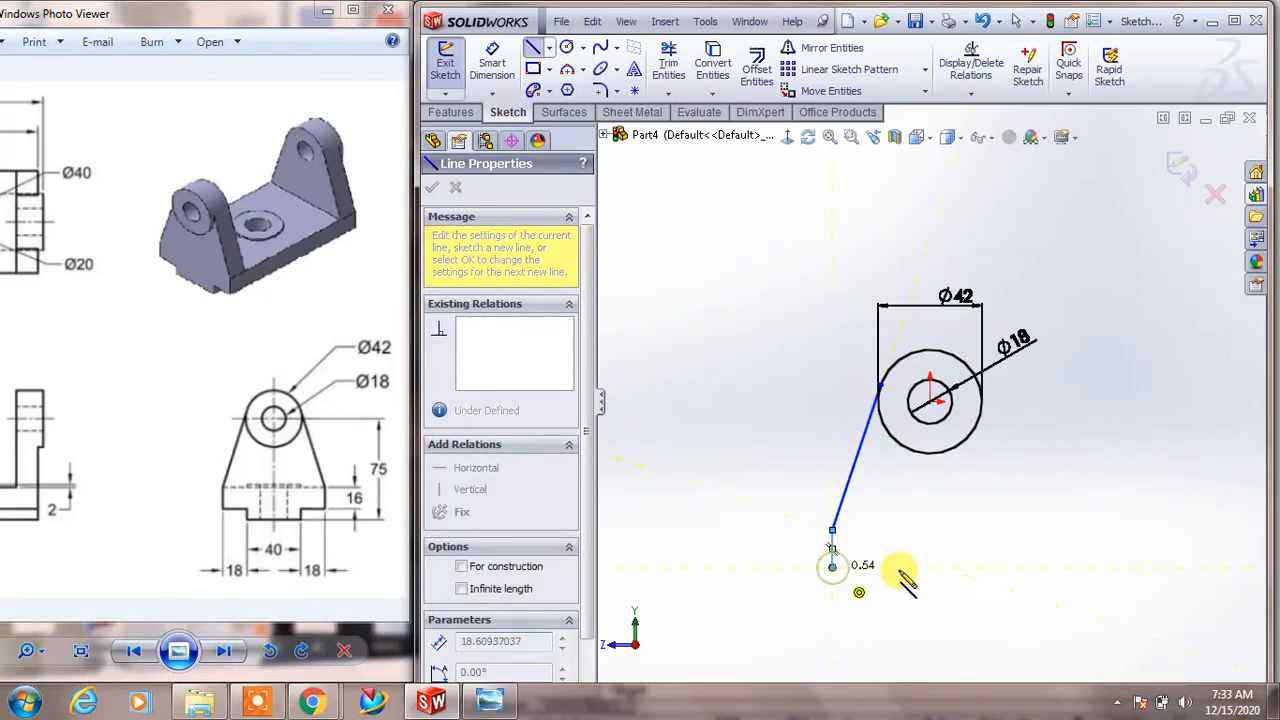
left_click(894, 567)
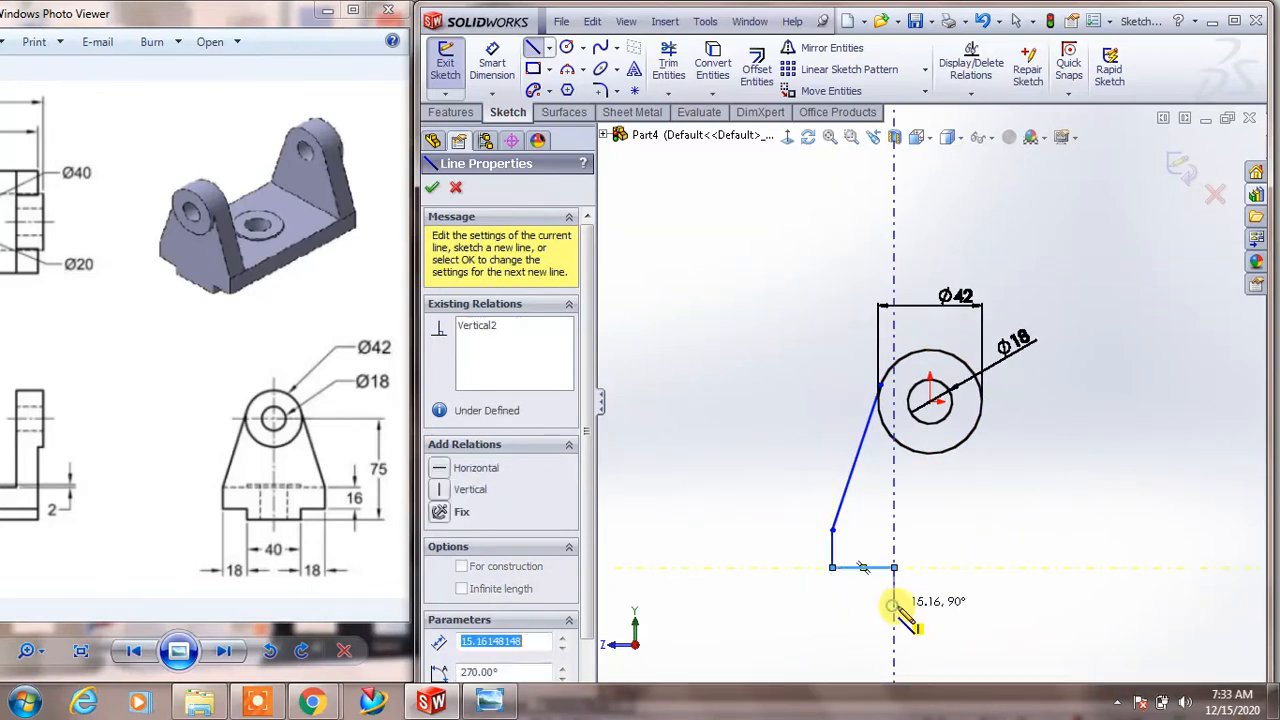
left_click(894, 605)
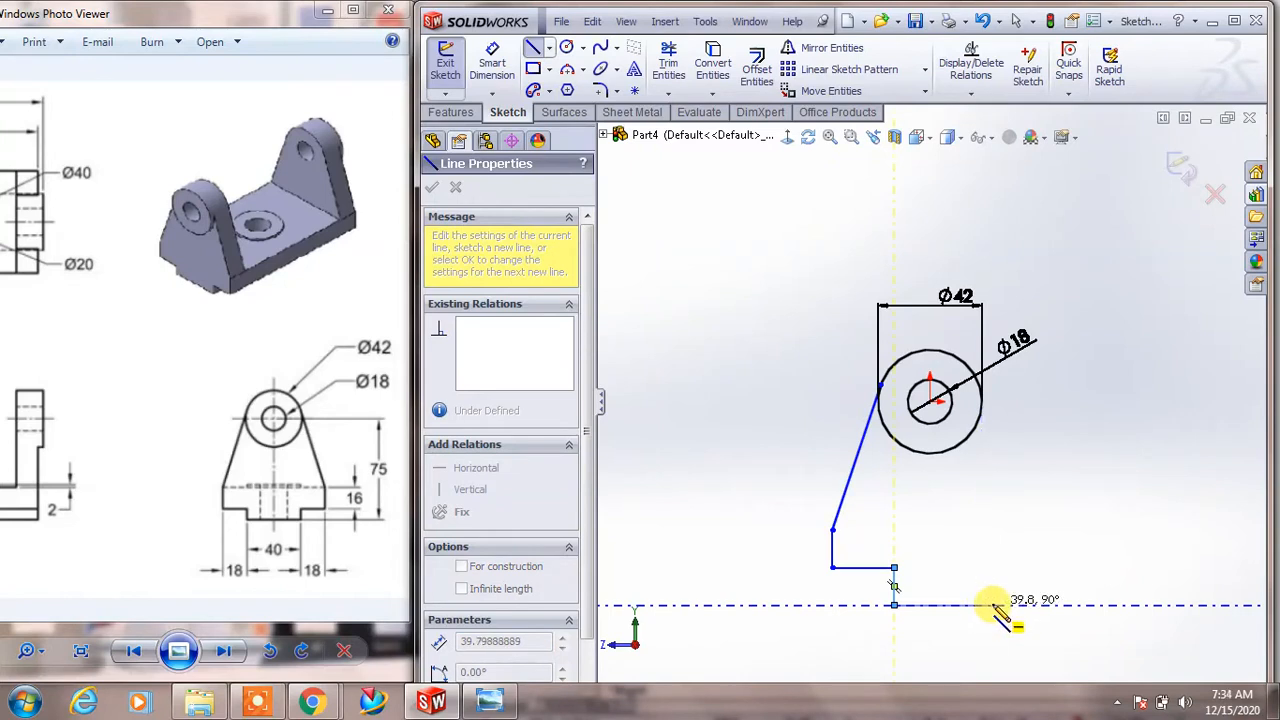
left_click(992, 605)
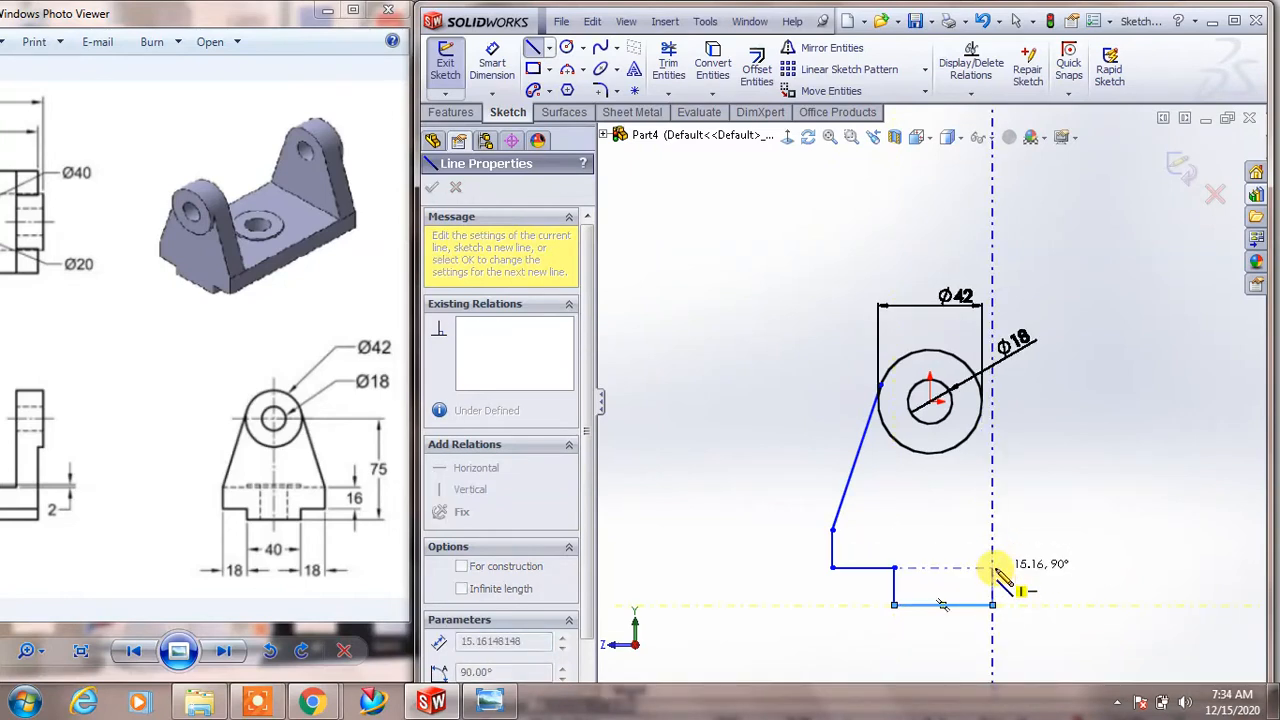
left_click(992, 567)
left_click(1040, 567)
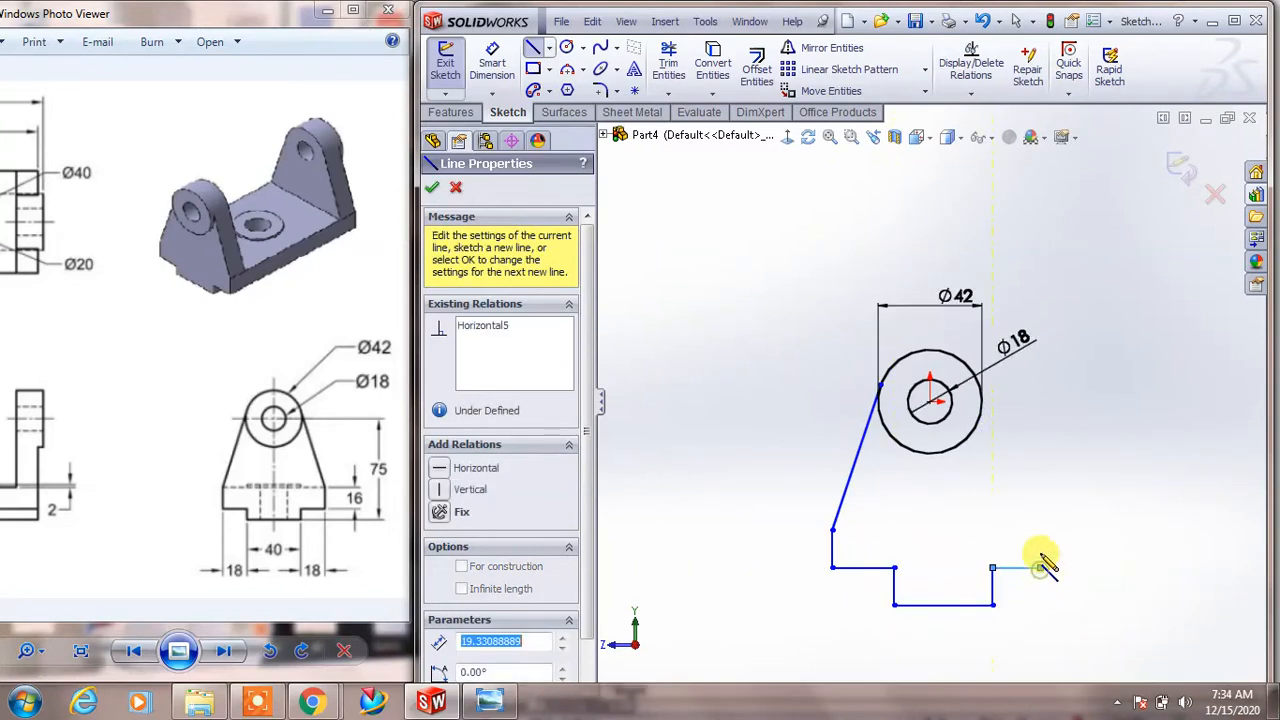
left_click(1040, 531)
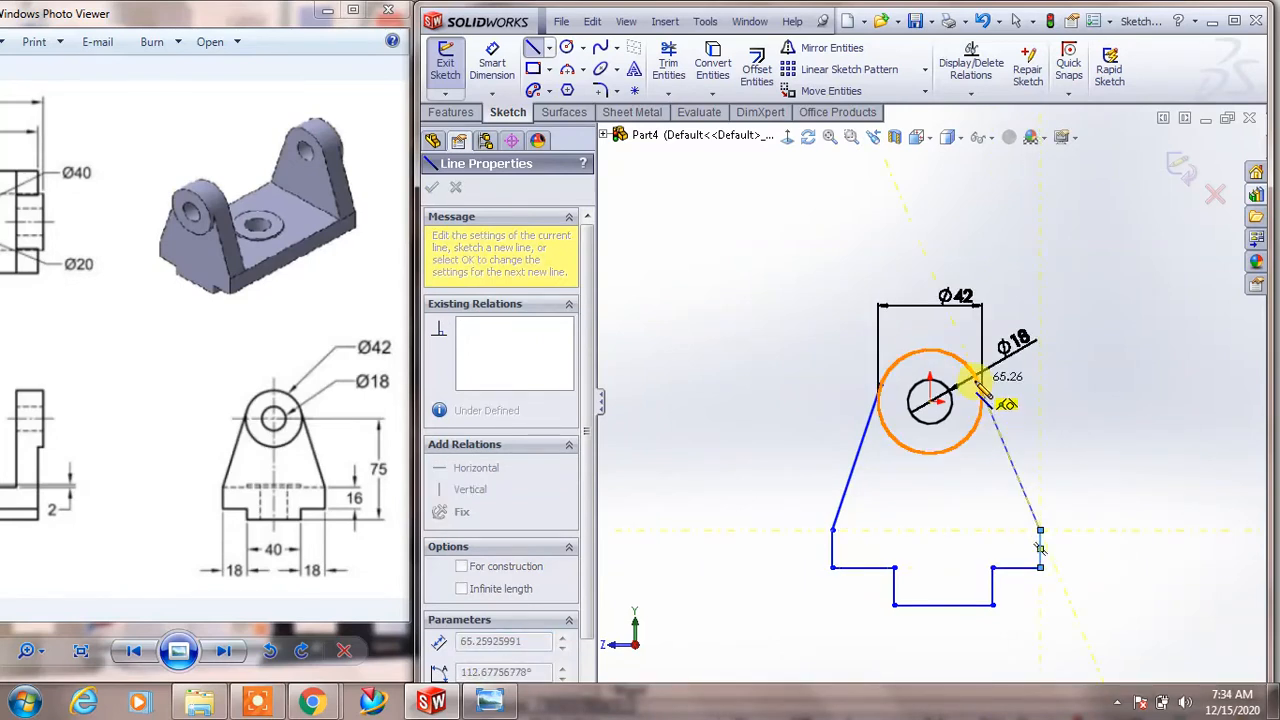
left_click(977, 382)
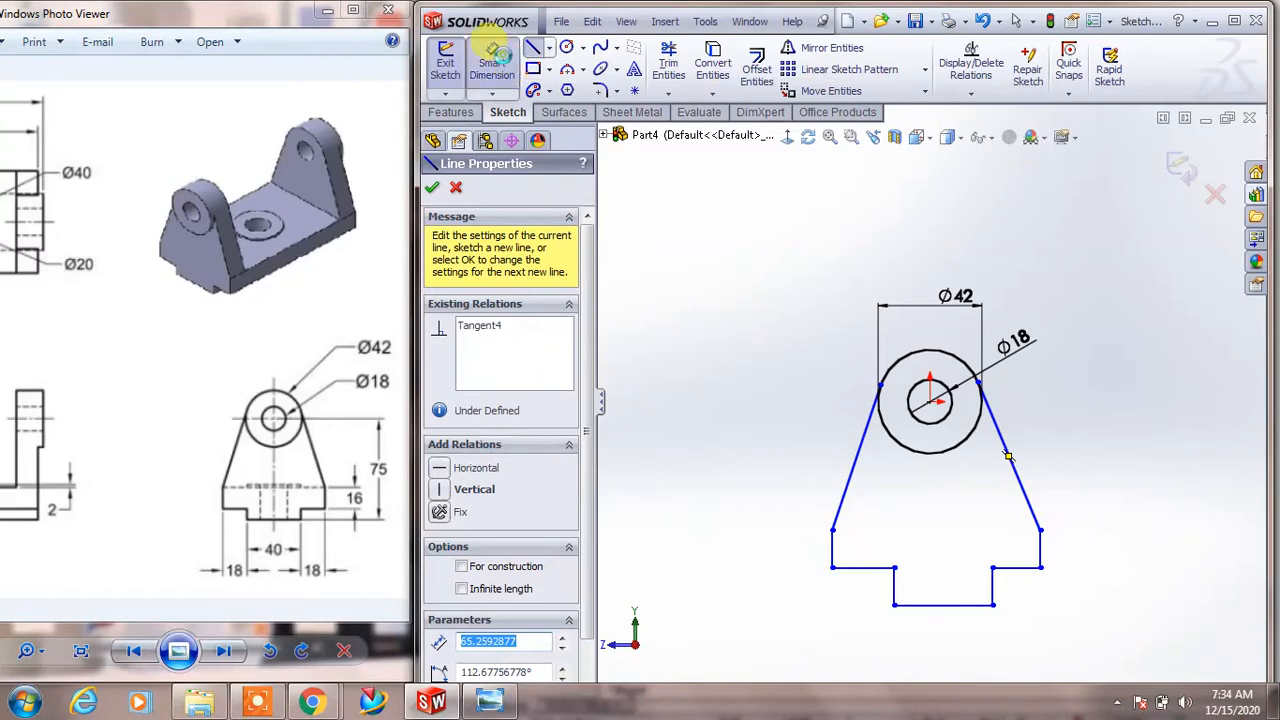
Dimension the horizontal bottom edge of the base foot to 40 mm
left_click(495, 62)
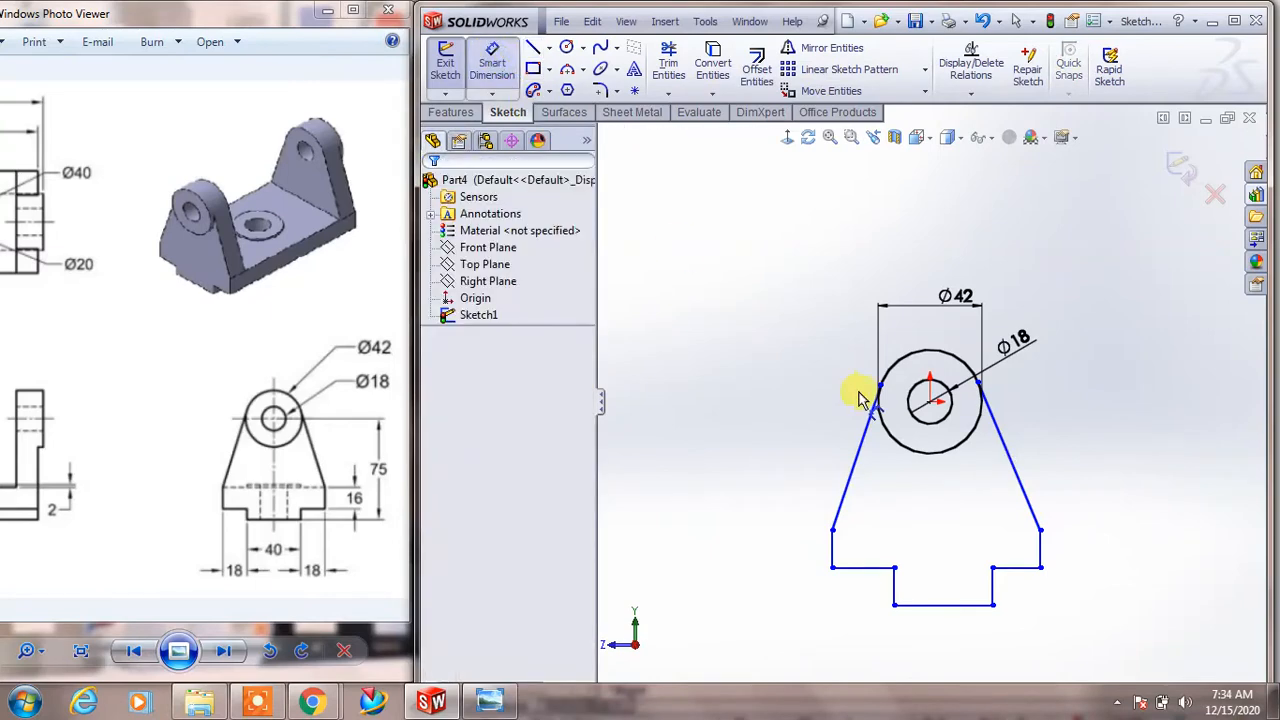
left_click(933, 605)
left_click(948, 638)
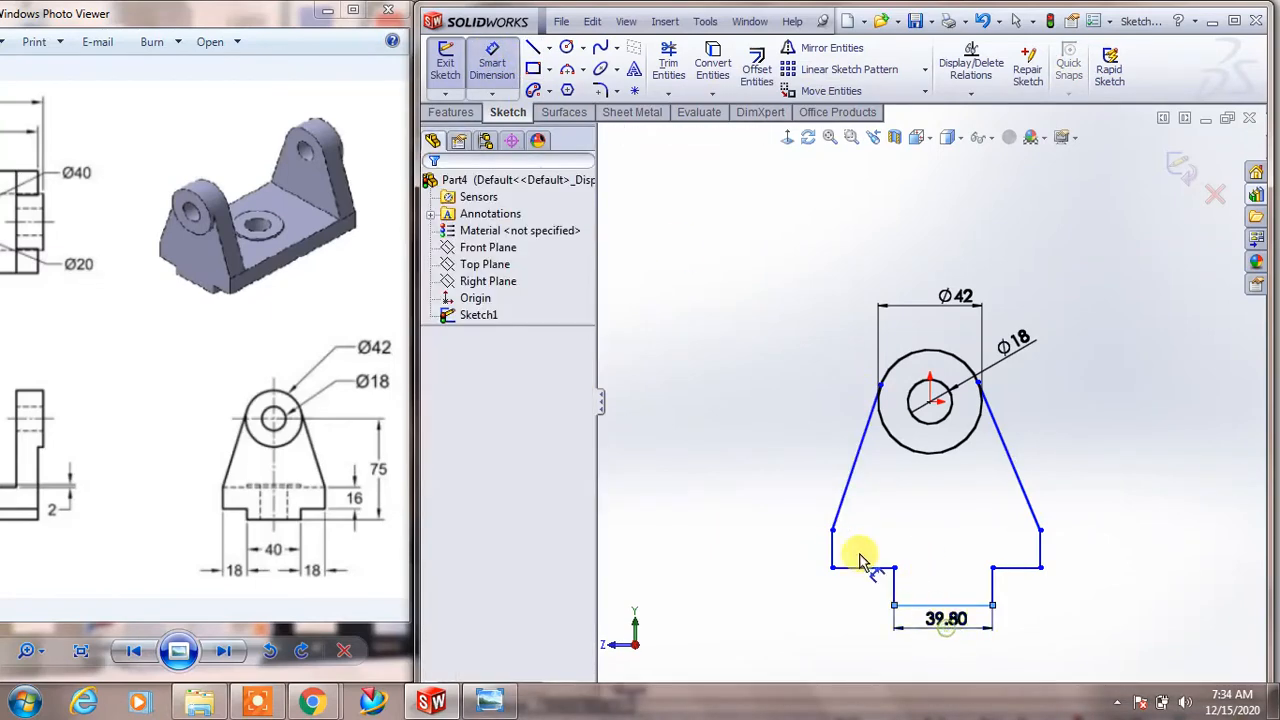
type("4")
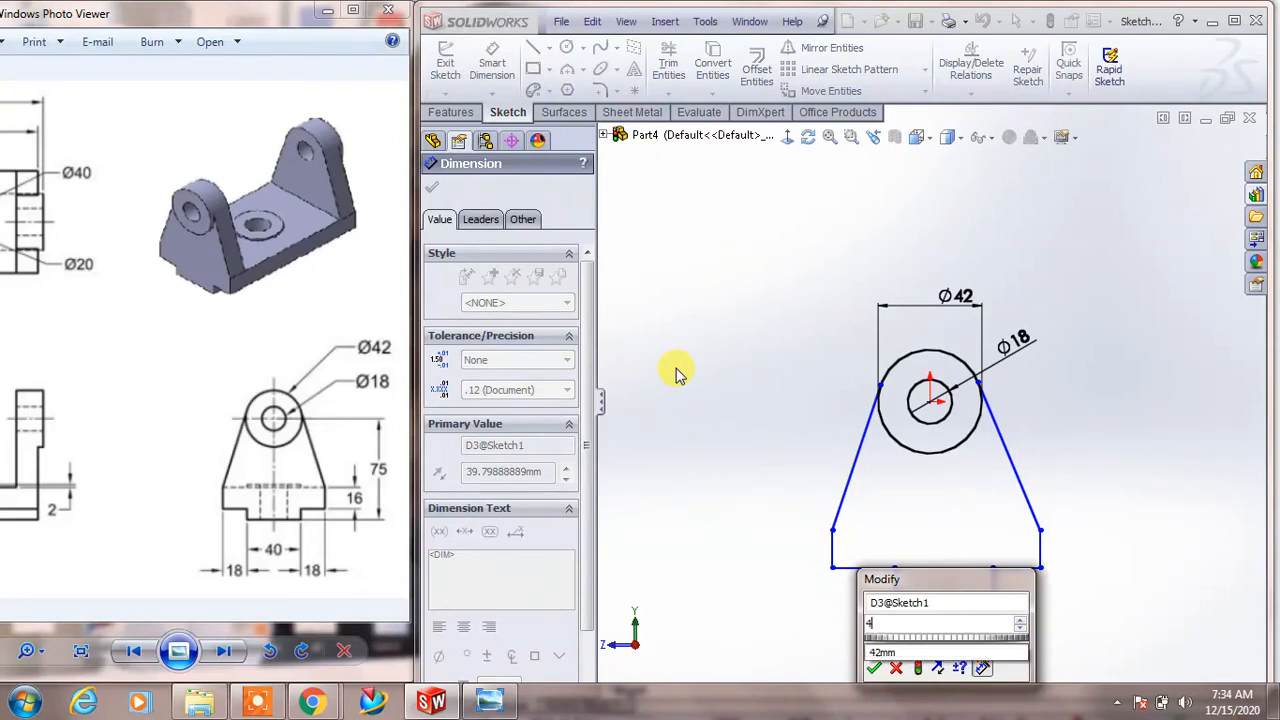
type("0")
key("Return")
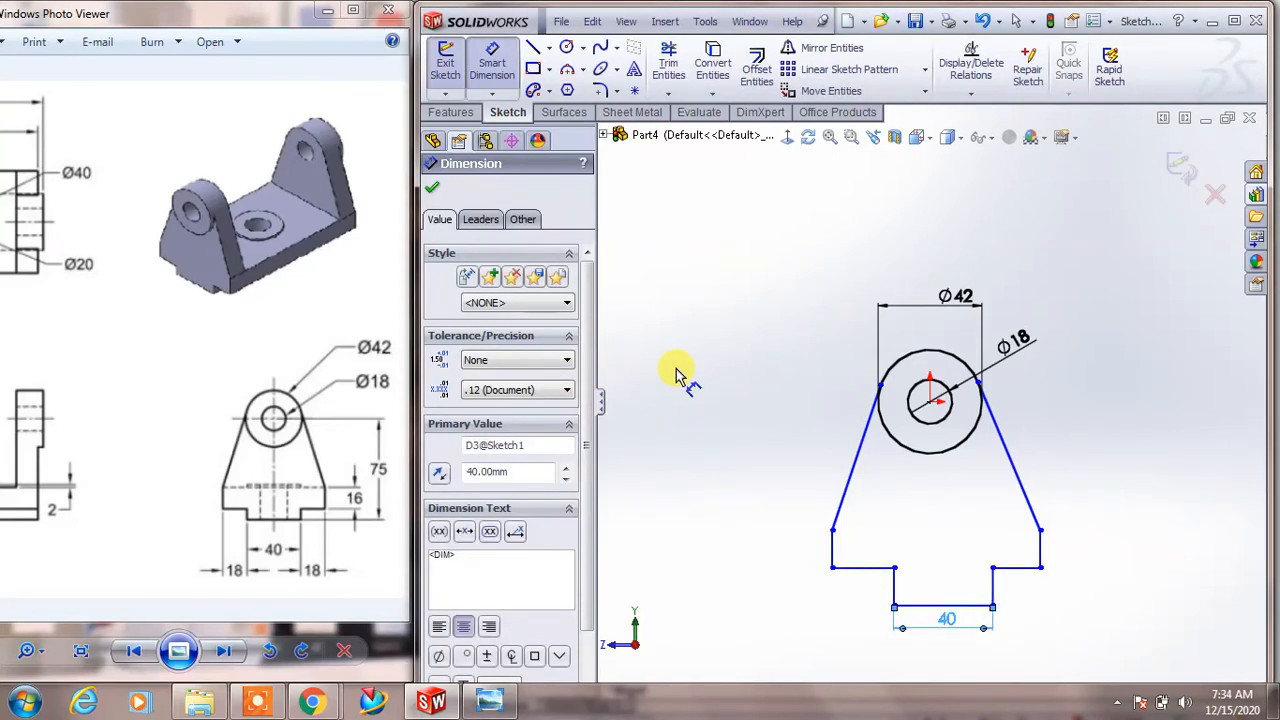
Dimension the two horizontal shoulder edges on either side of the foot to 18 mm each
left_click(868, 578)
left_click(852, 600)
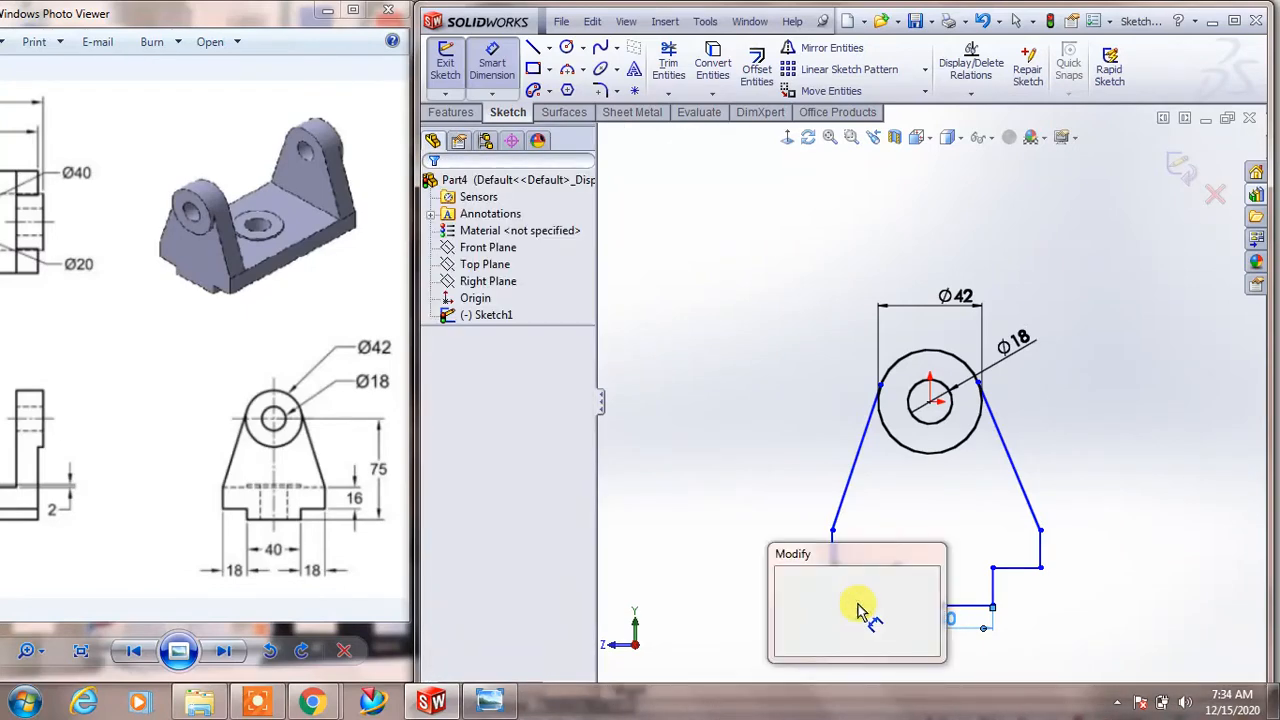
type("18")
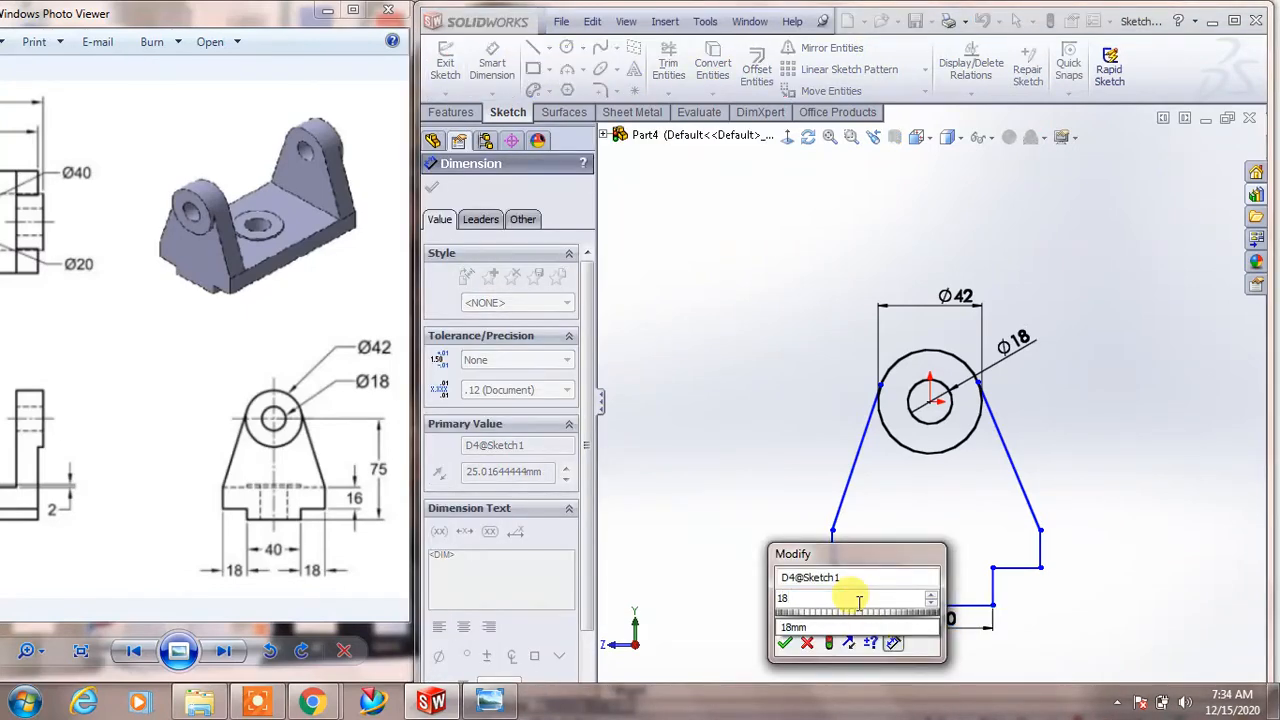
key("Return")
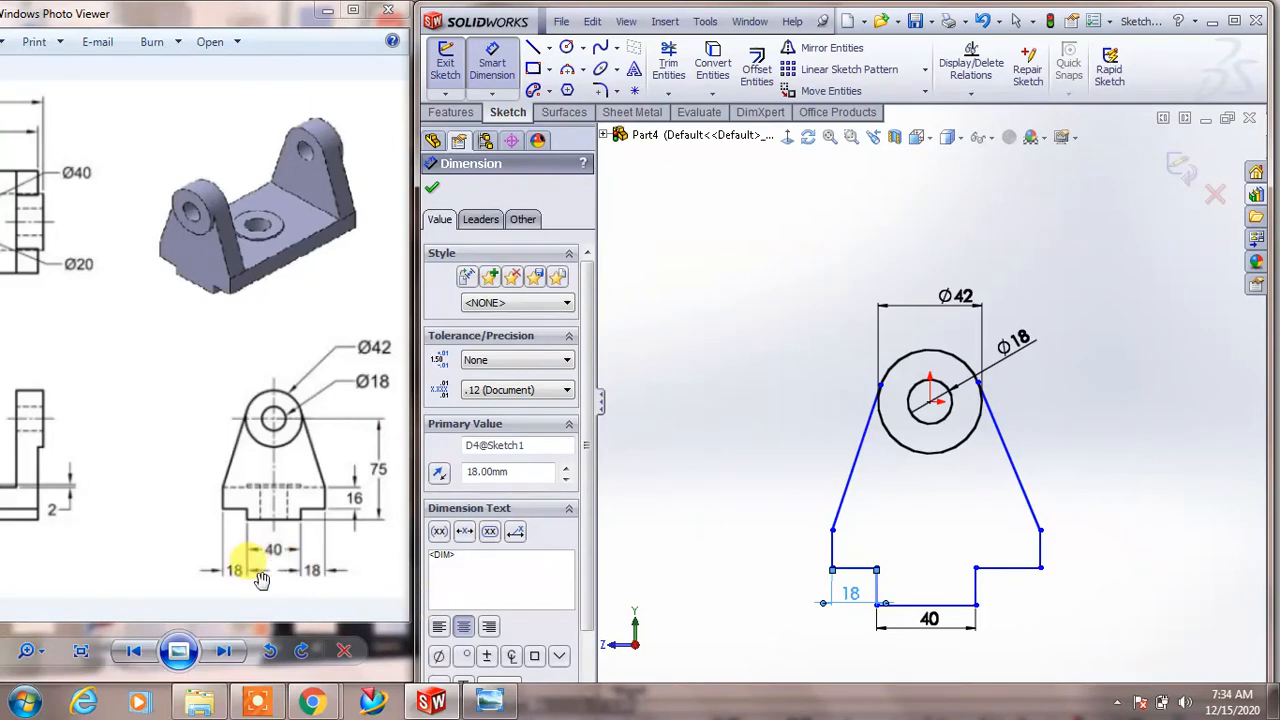
left_click(1018, 568)
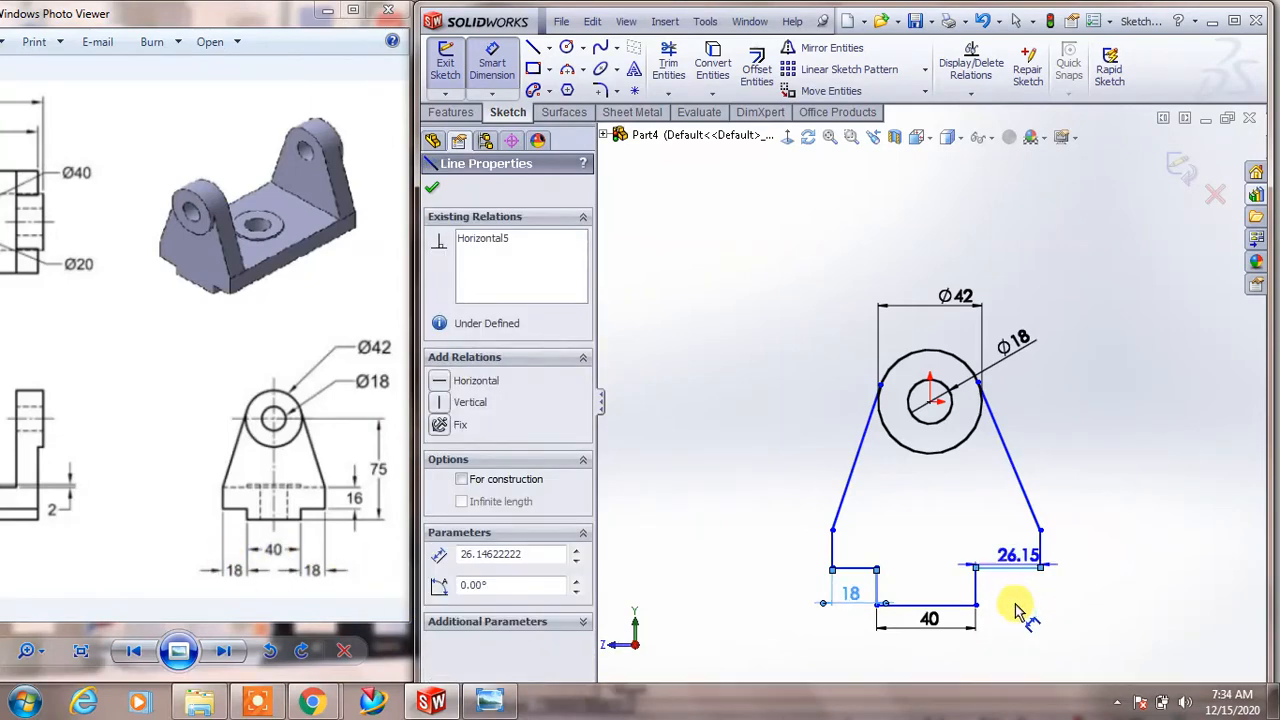
left_click(1016, 605)
type("18")
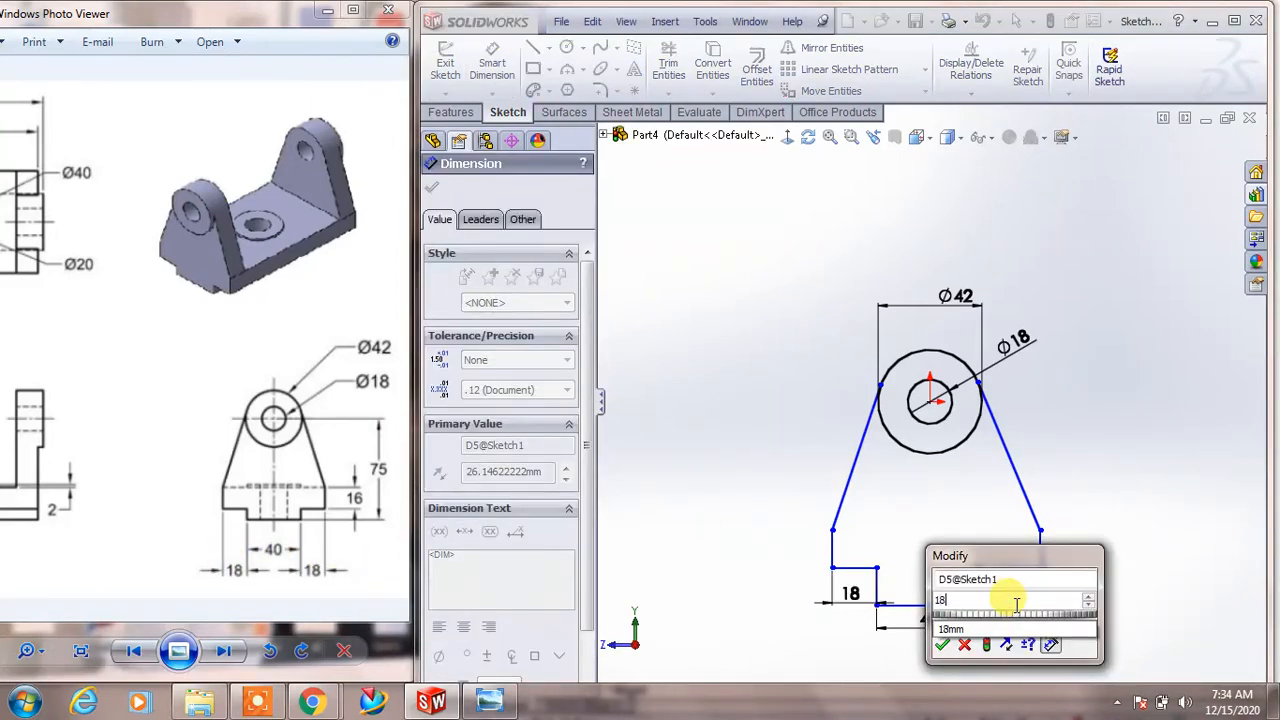
key("Return")
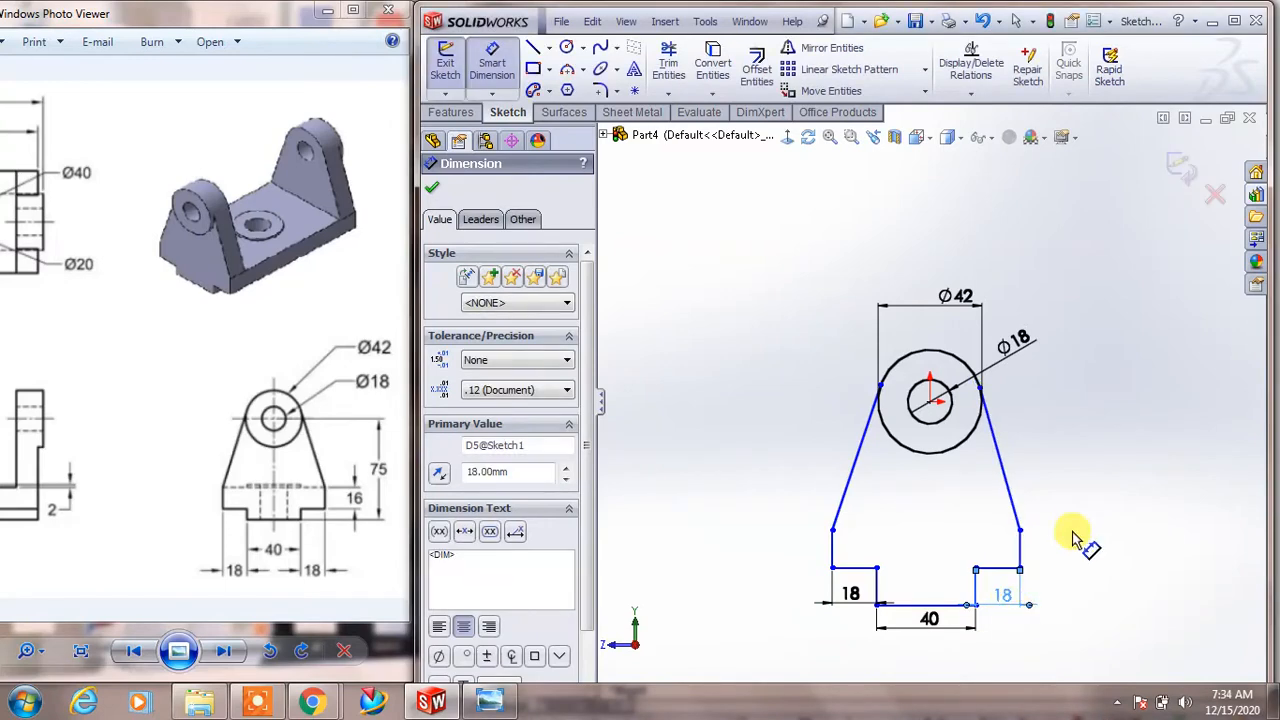
Dimension the vertical side edge above the right shoulder of the base to 16 mm
left_click(1020, 550)
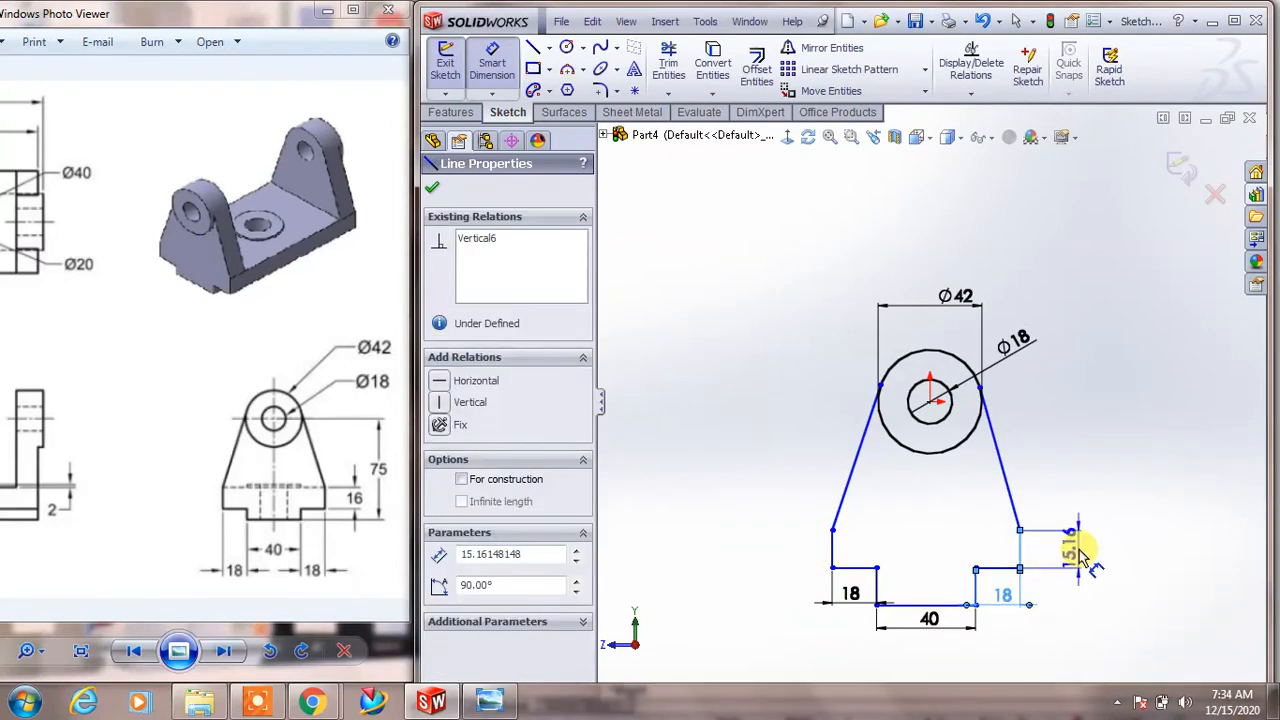
left_click(1080, 553)
type("16")
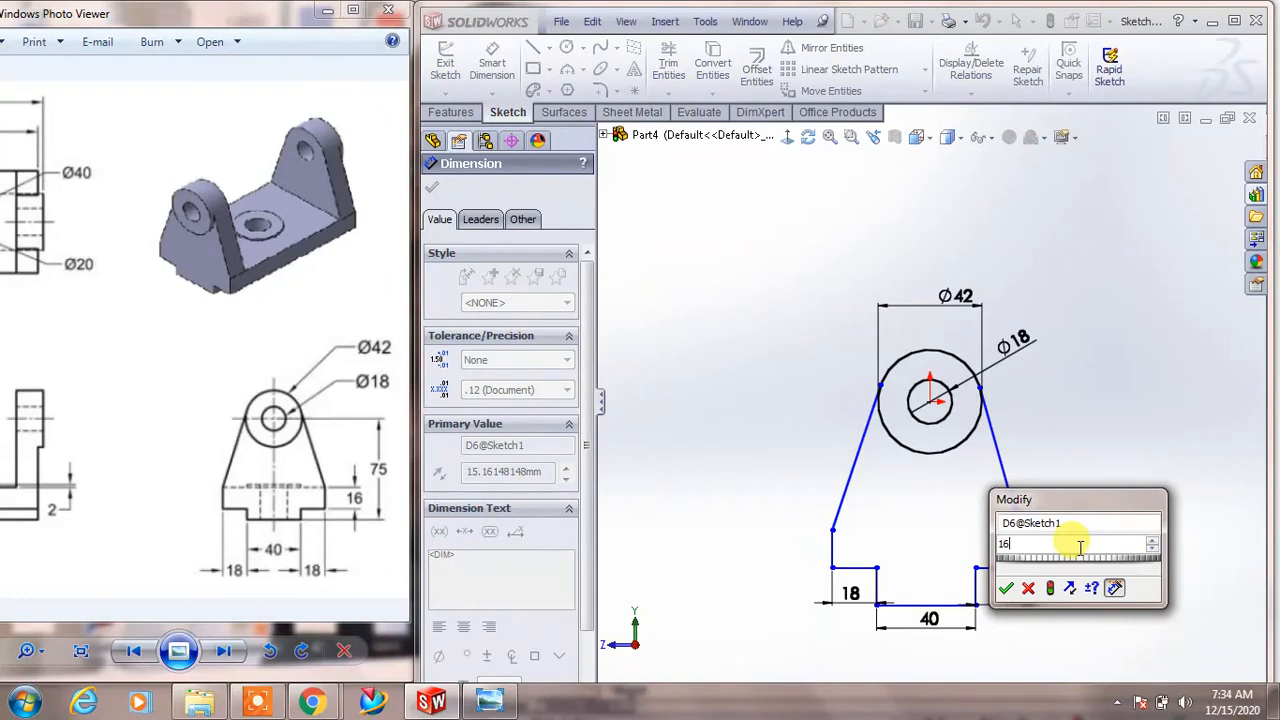
key("Return")
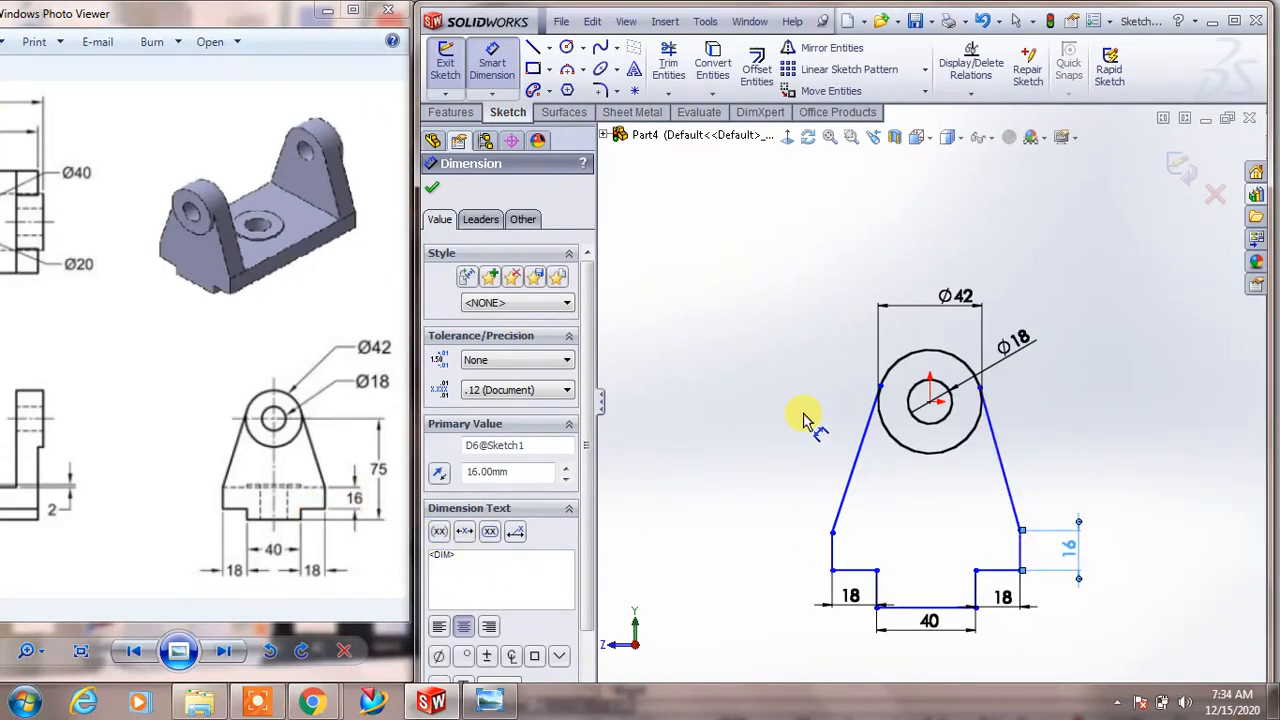
Dimension the vertical distance from the circles' centre to the bottom edge of the foot as 75 mm
left_click(935, 405)
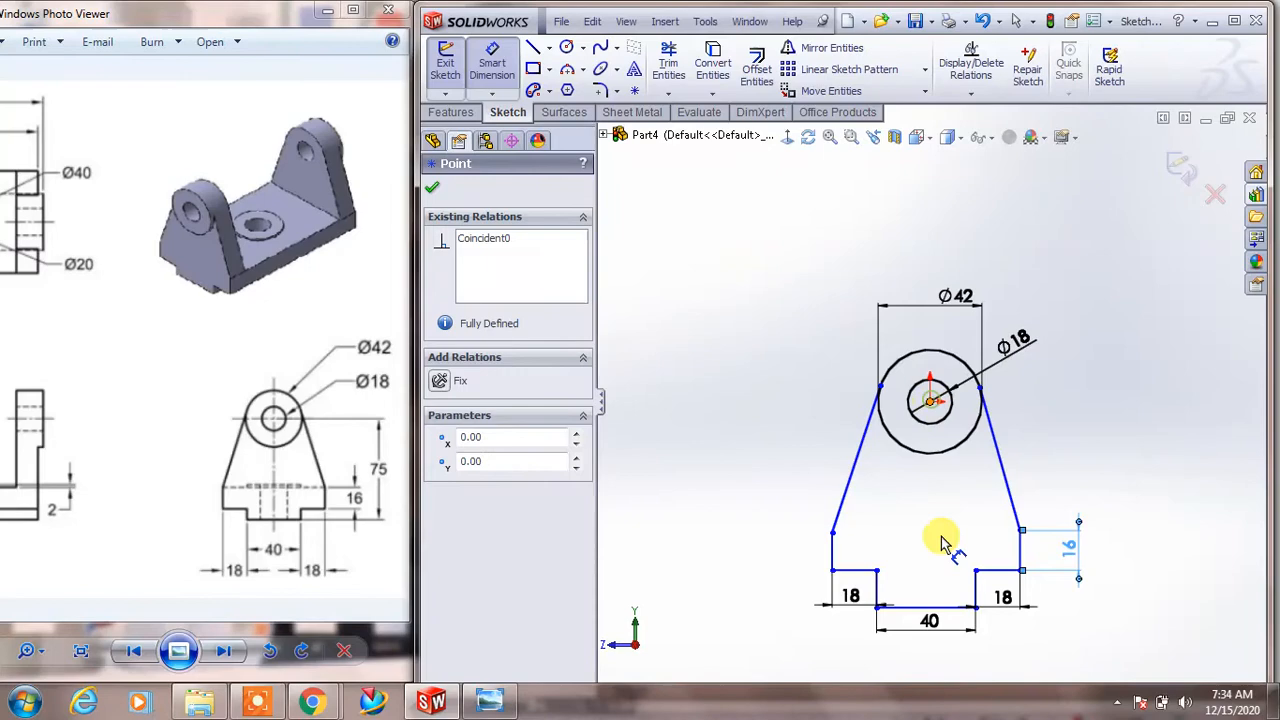
left_click(915, 606)
left_click(745, 505)
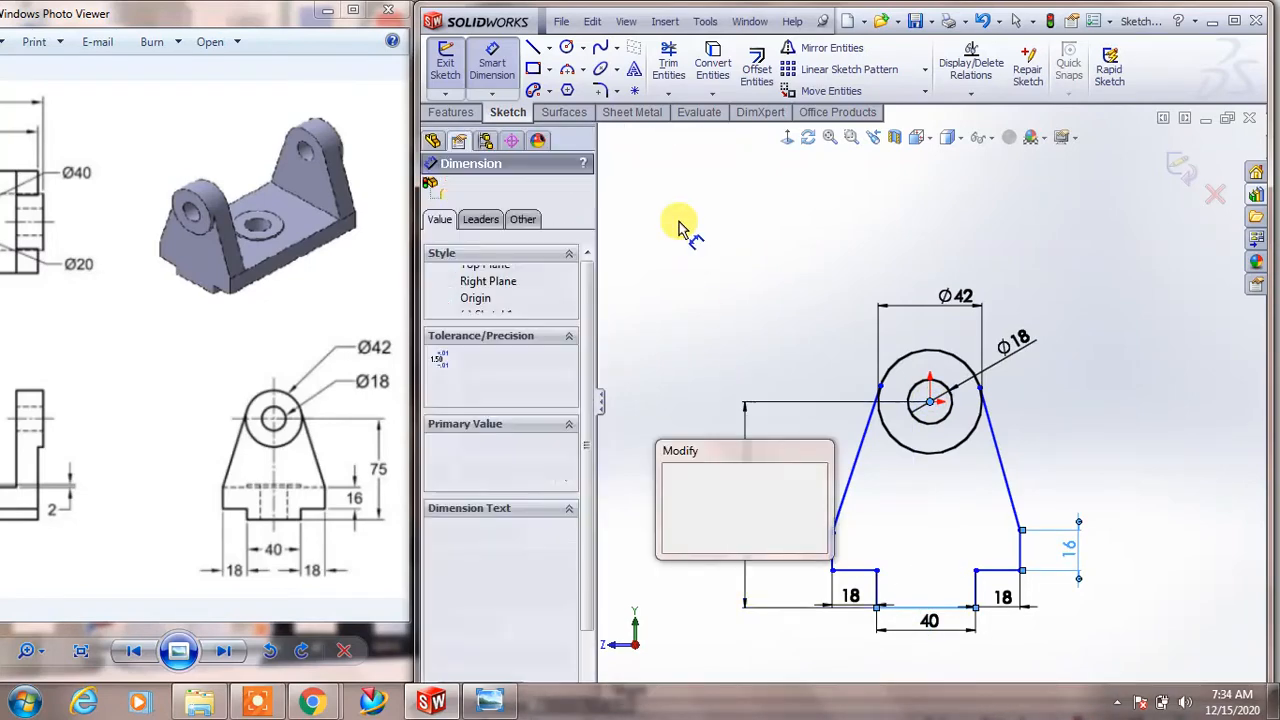
type("75")
key("Return")
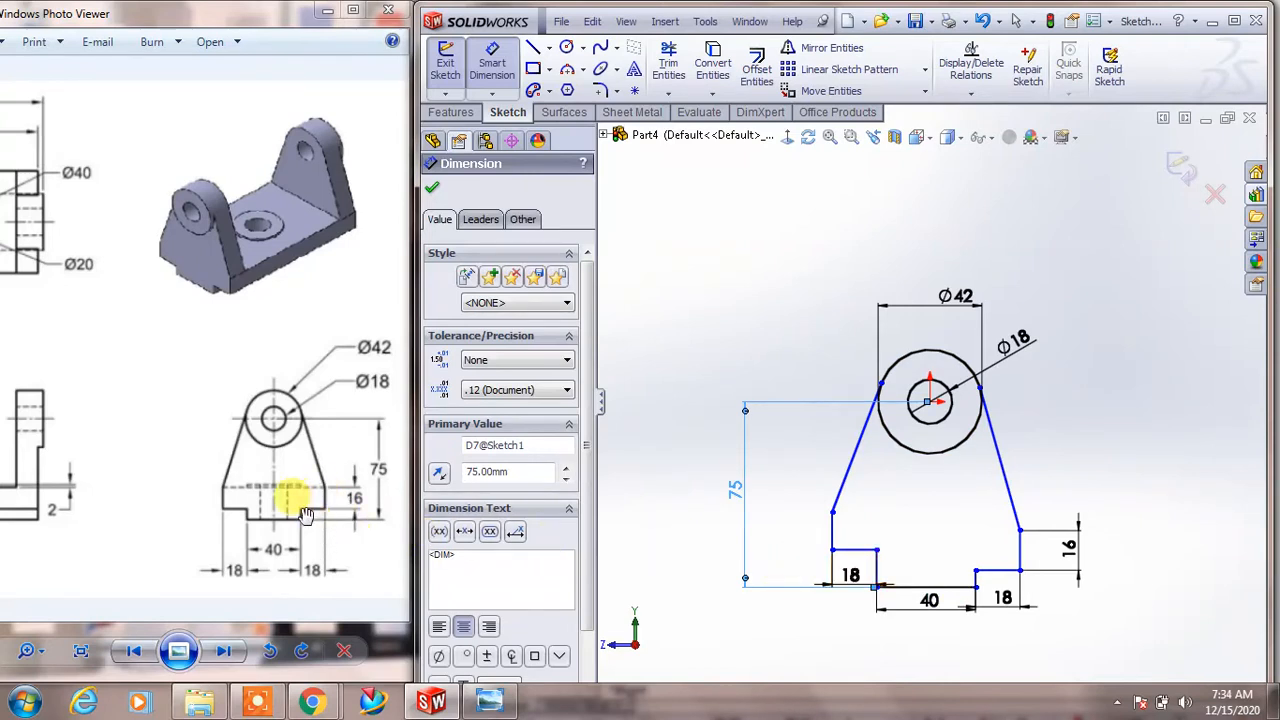
Bring the reference drawing's front view into sight and dimension the foot's right vertical edge to 8 mm
left_click_drag(14, 480, 320, 486)
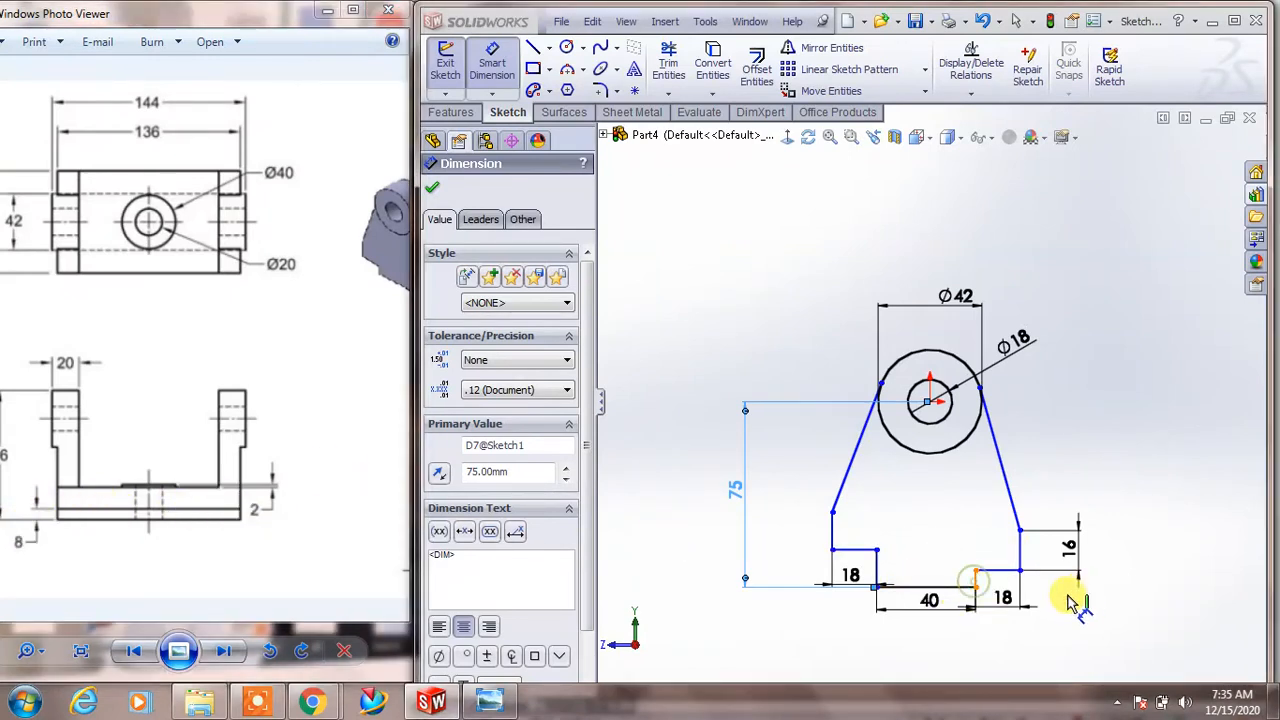
left_click(1034, 571)
left_click(1040, 588)
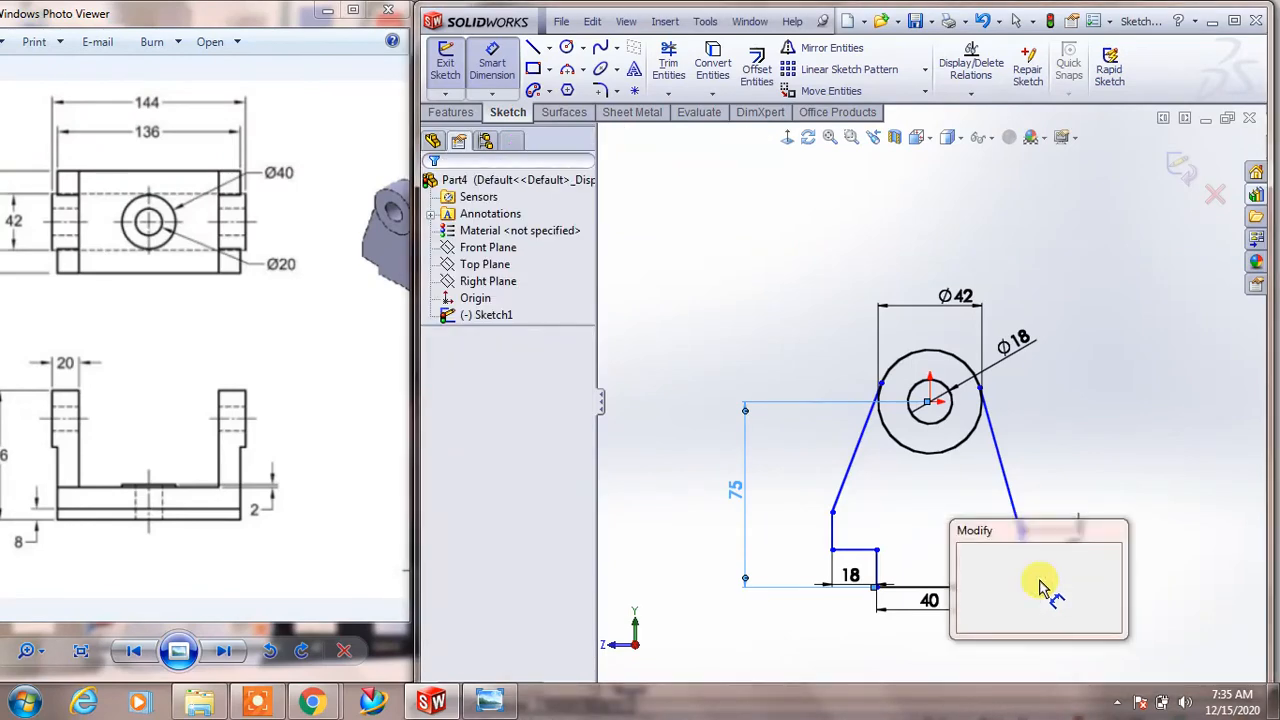
type("8")
key("Return")
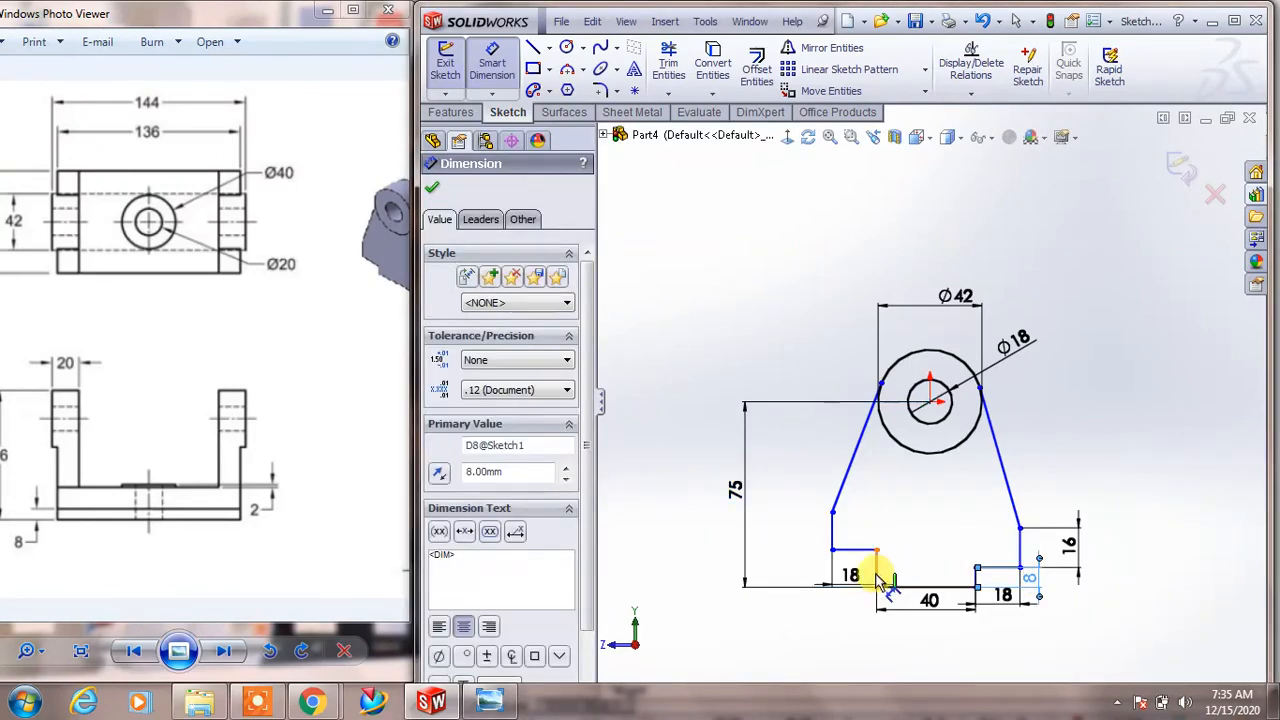
Dimension the foot's left vertical edge to 8 mm and check whether the left corner of the profile can still move
left_click(879, 576)
left_click(780, 562)
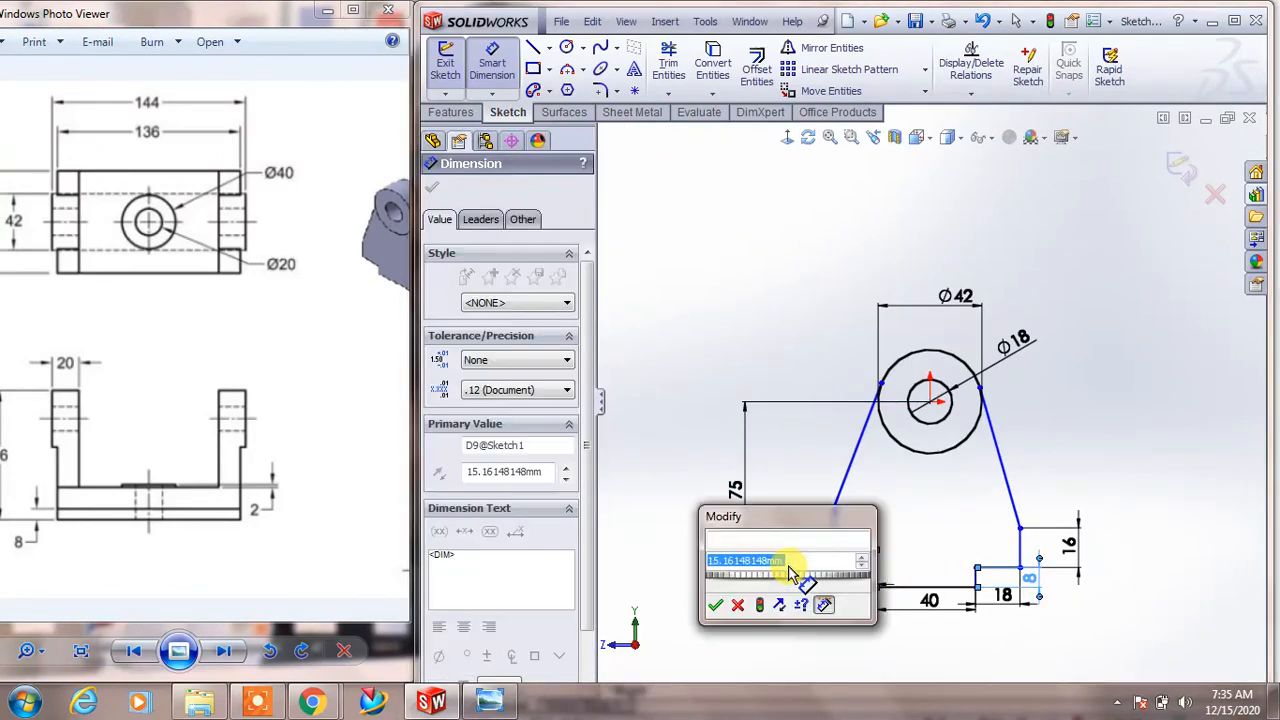
type("18")
key("Return")
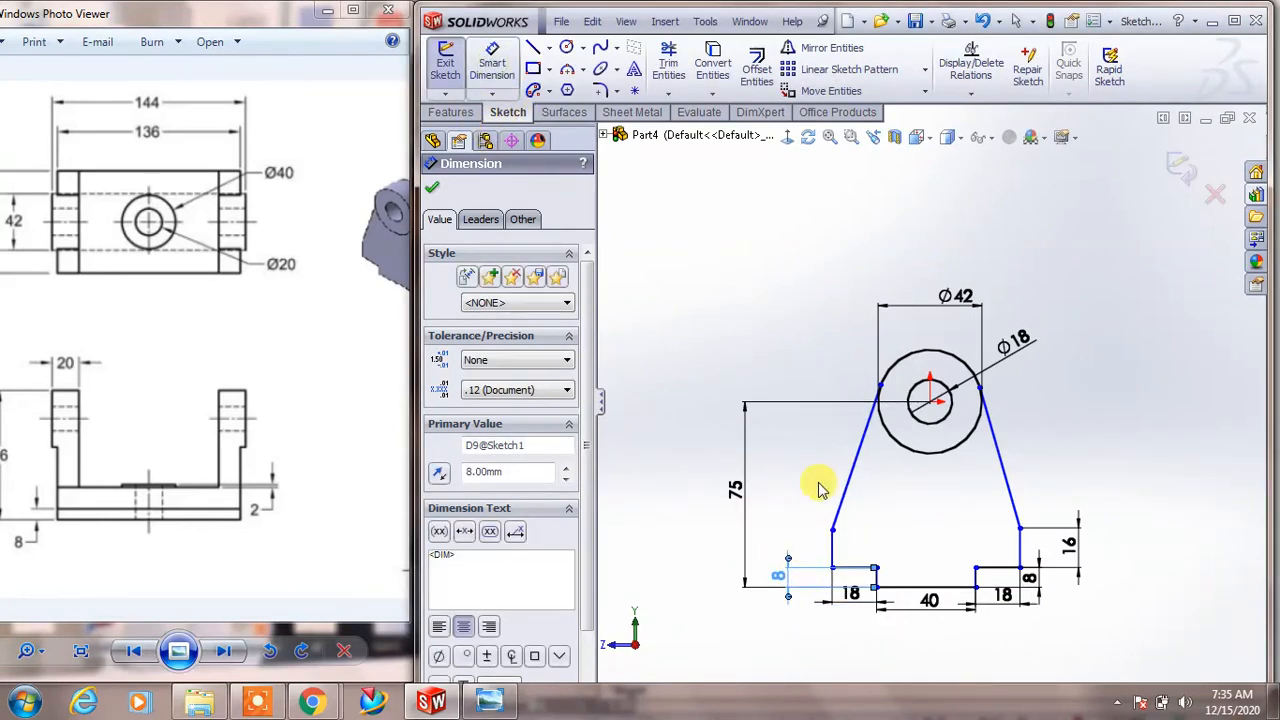
mouse_move(836, 537)
left_mouse_down()
mouse_move(816, 534)
mouse_move(844, 528)
mouse_move(832, 529)
left_mouse_up()
left_click(725, 291)
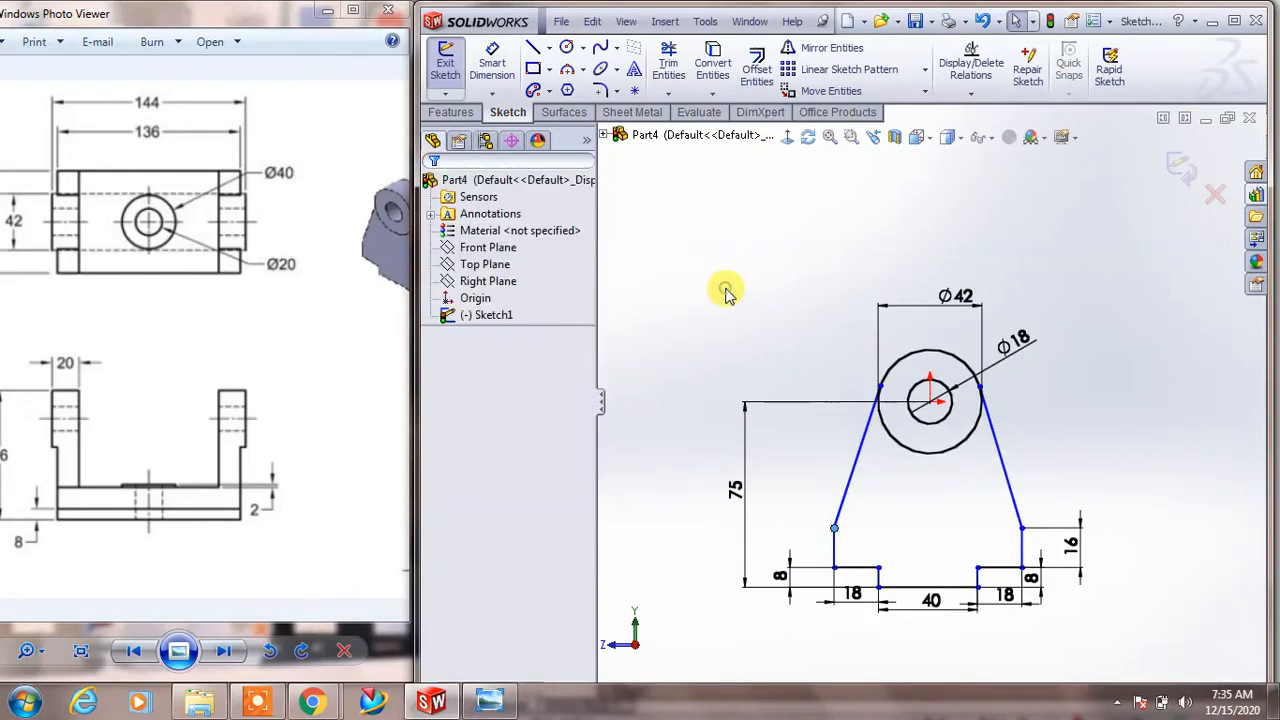
Draw a construction centerline from the midpoint of the foot's bottom edge up to the centre of the circles
left_click(550, 48)
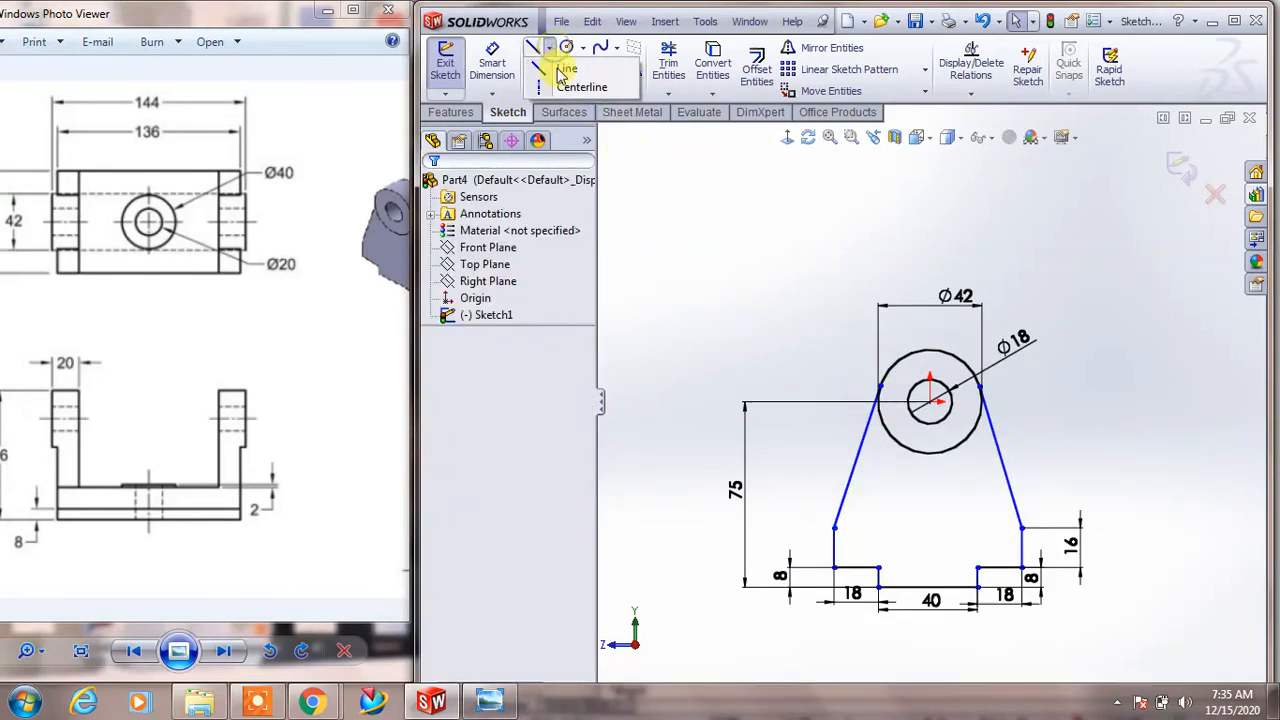
left_click(566, 88)
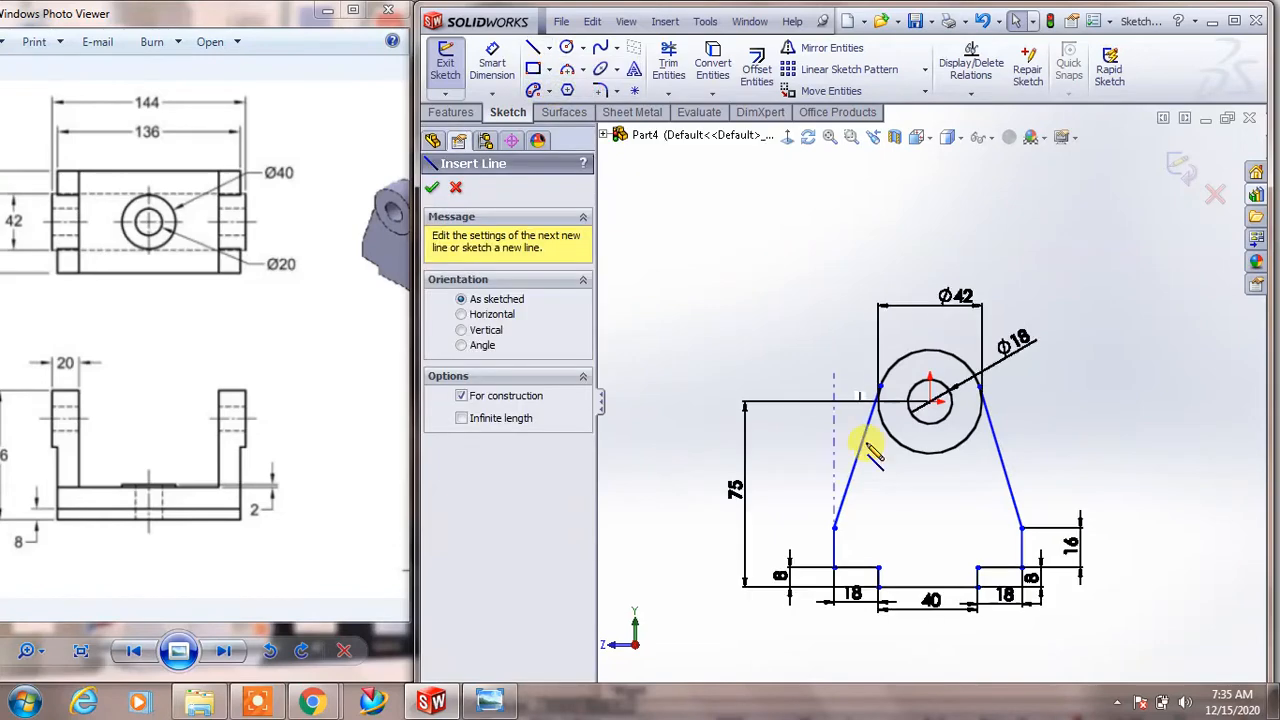
left_click(929, 588)
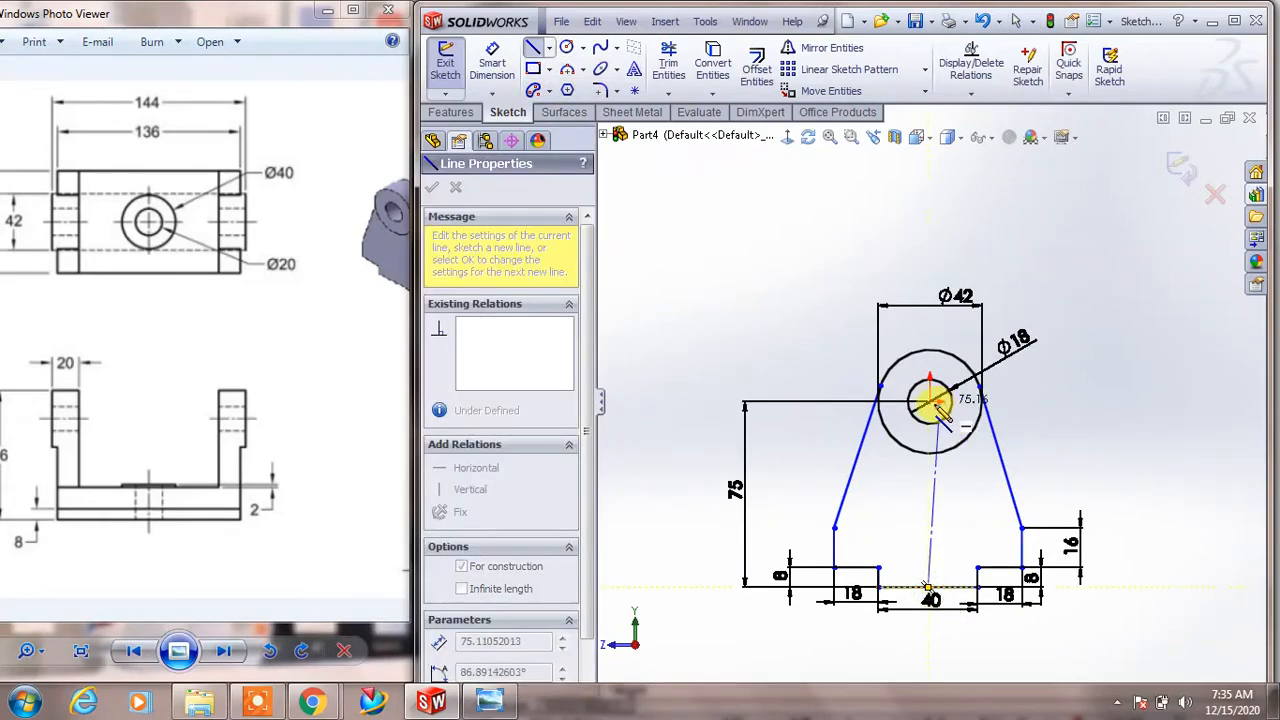
left_click(929, 401)
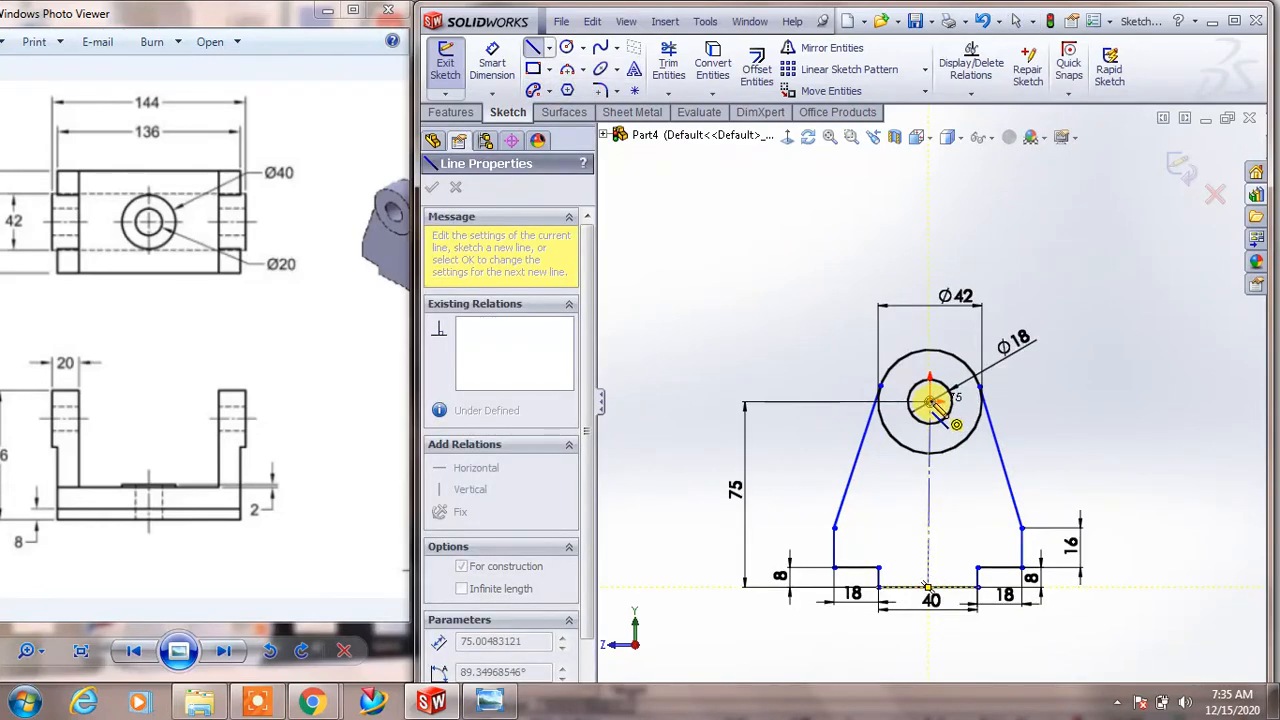
left_click(531, 49)
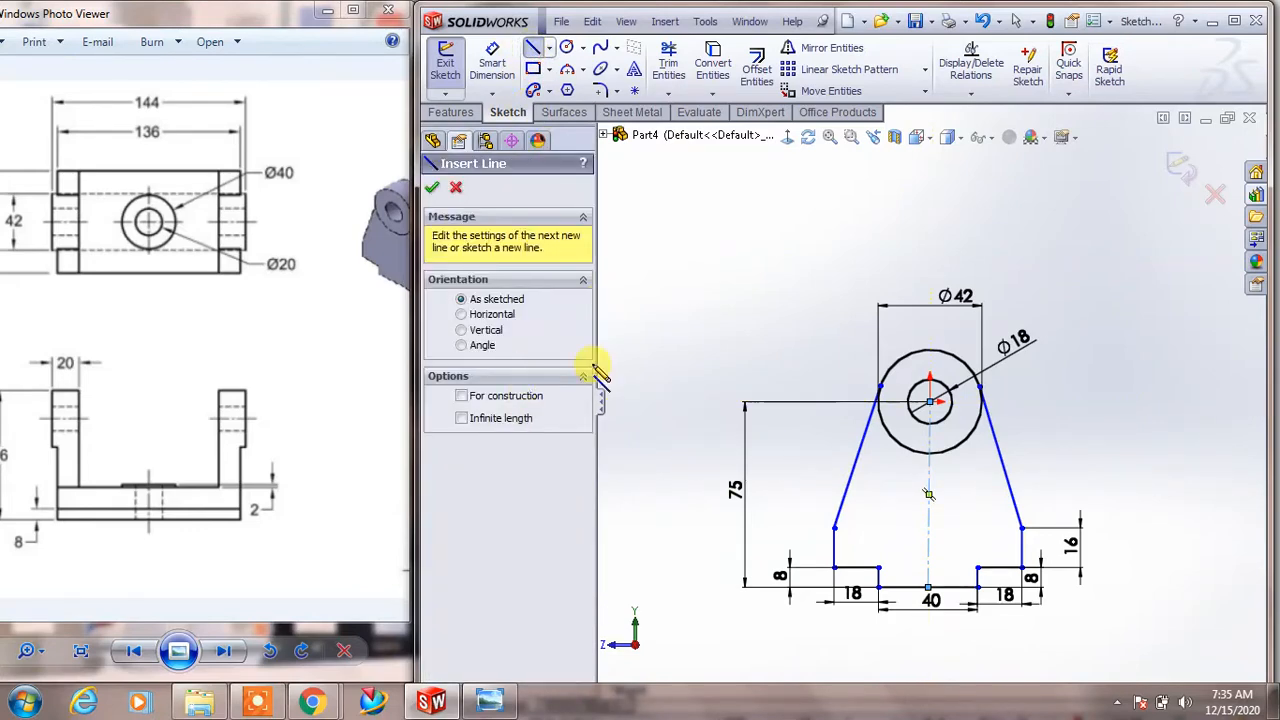
left_click(484, 332)
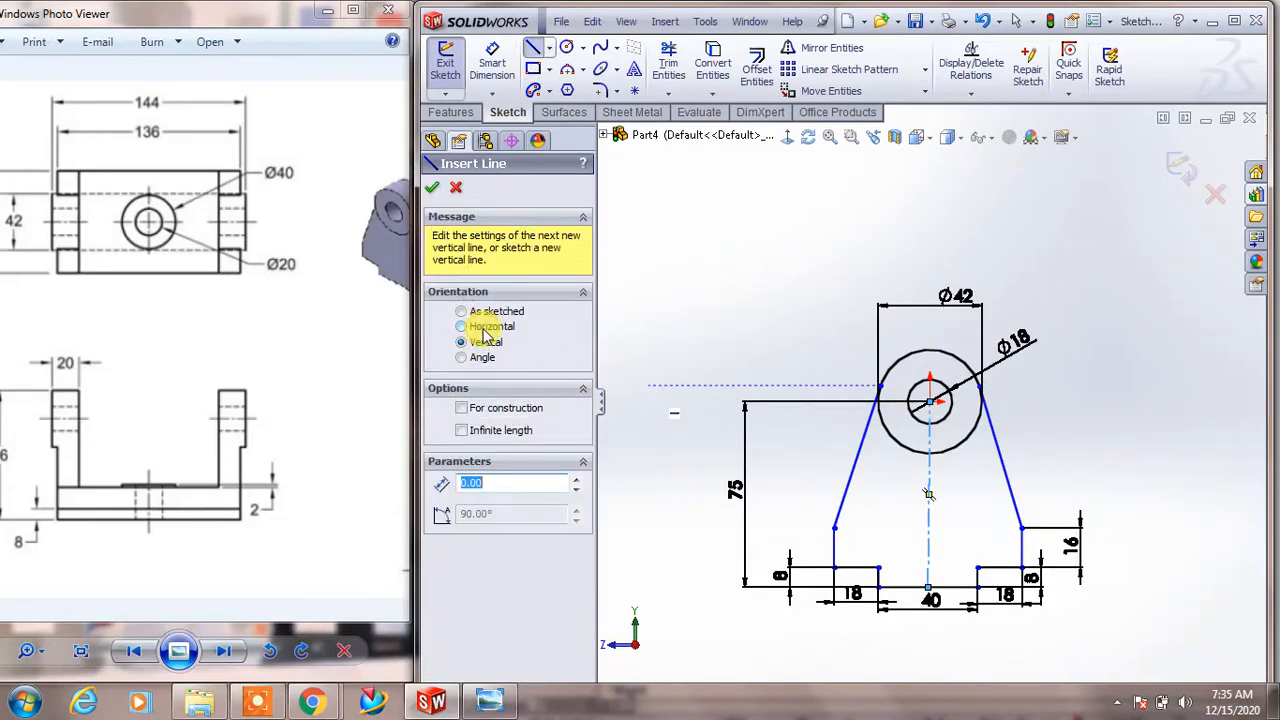
left_click(433, 189)
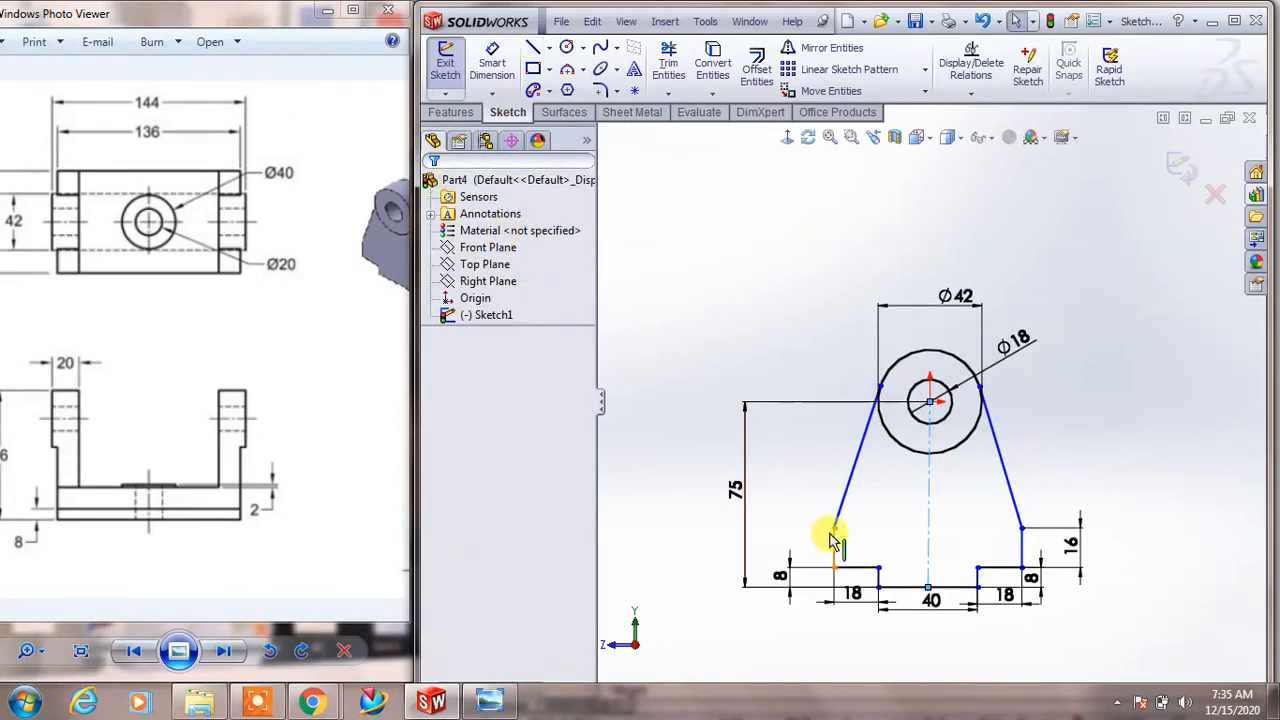
Test the profile's left corner for remaining movement and add a Vertical relation to the construction centerline
mouse_move(830, 540)
left_mouse_down()
mouse_move(809, 537)
mouse_move(834, 528)
left_mouse_up()
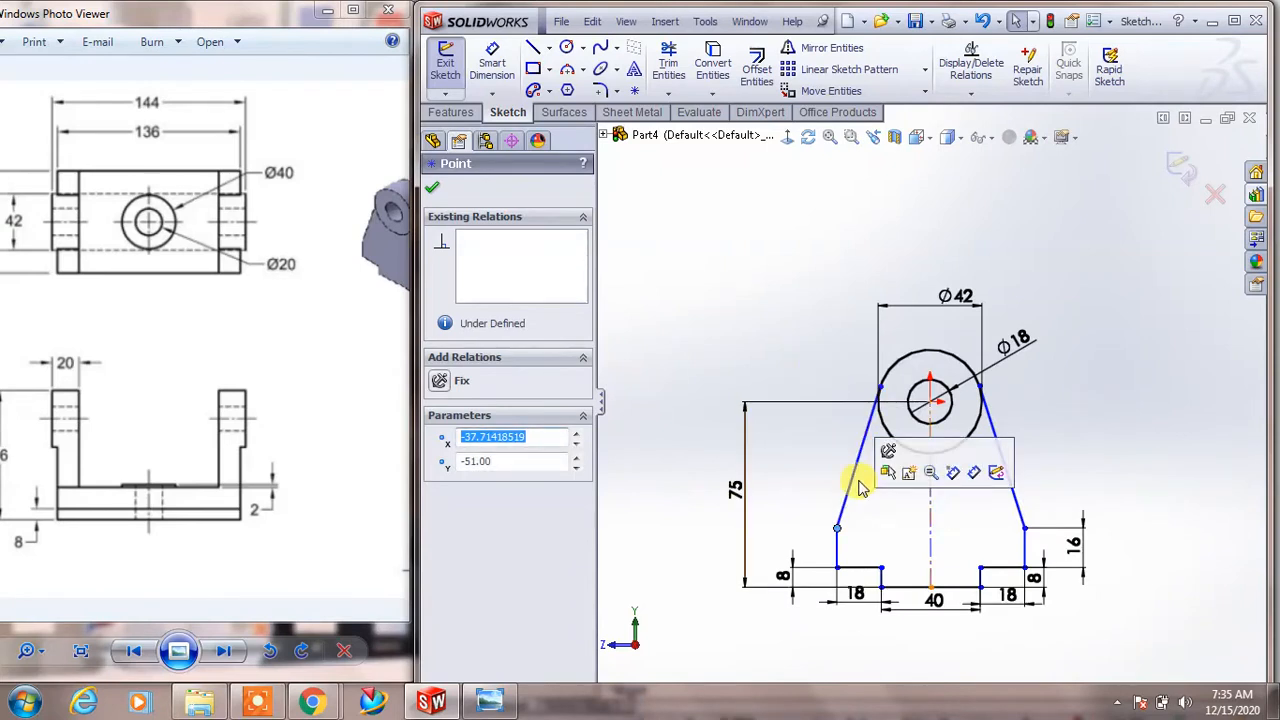
left_click(784, 308)
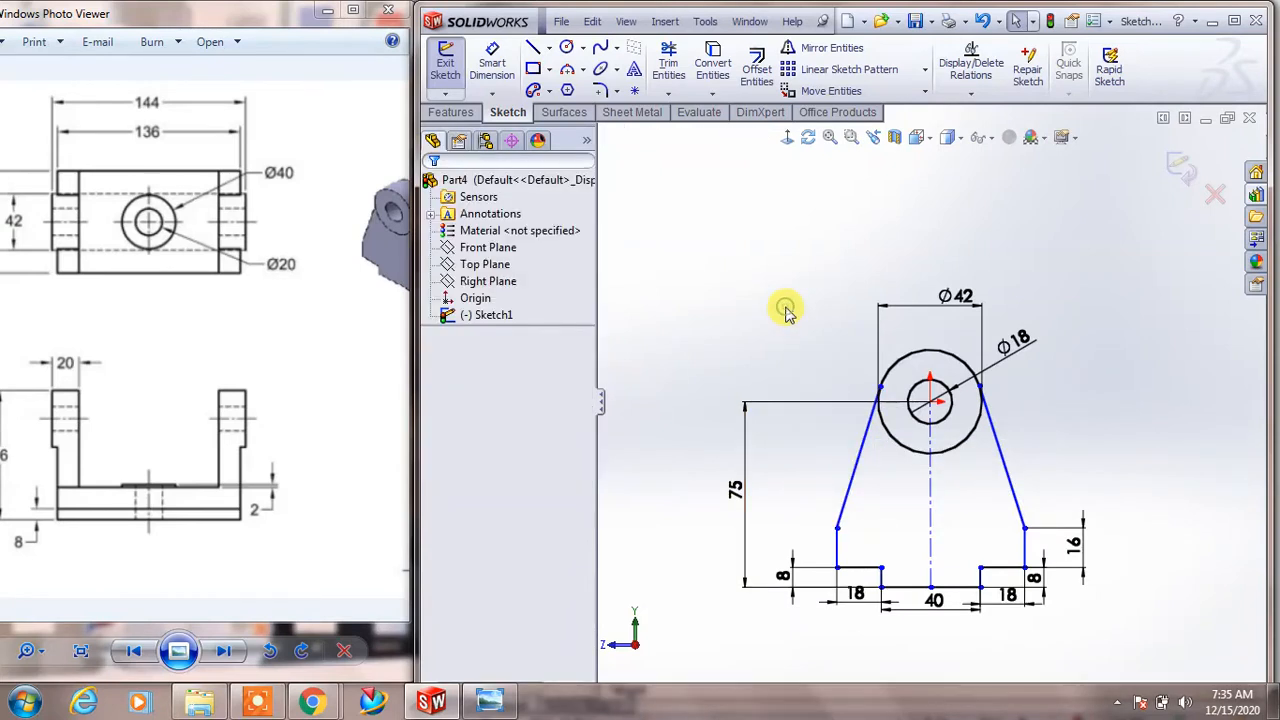
left_click(933, 490)
left_click(470, 402)
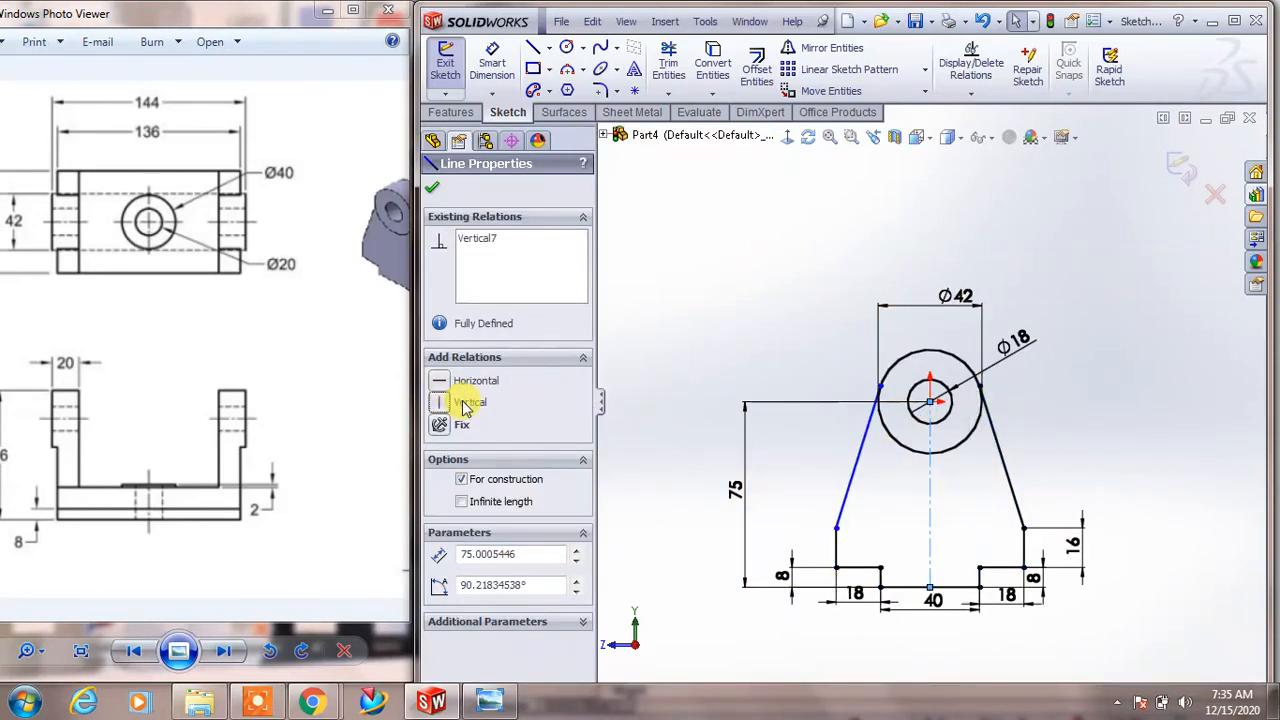
left_click(751, 279)
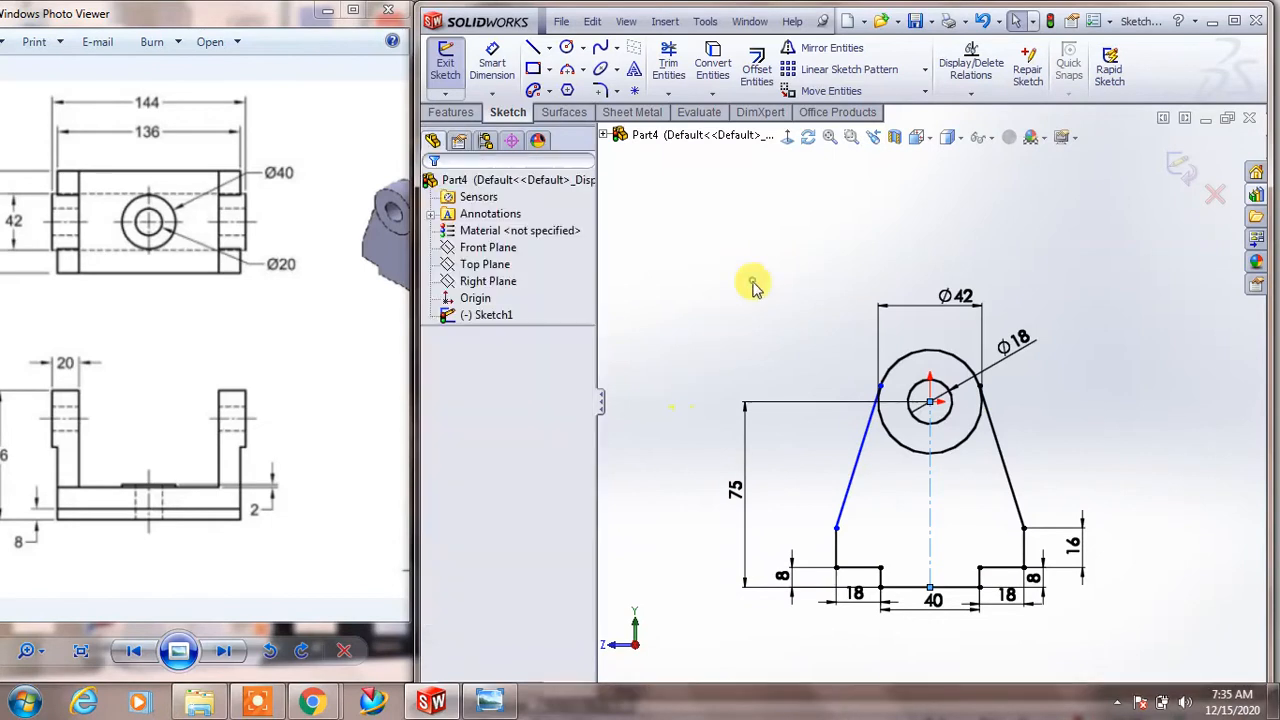
Dimension the vertical side edge above the left shoulder of the base to 16 mm
left_click(838, 543)
left_click(492, 62)
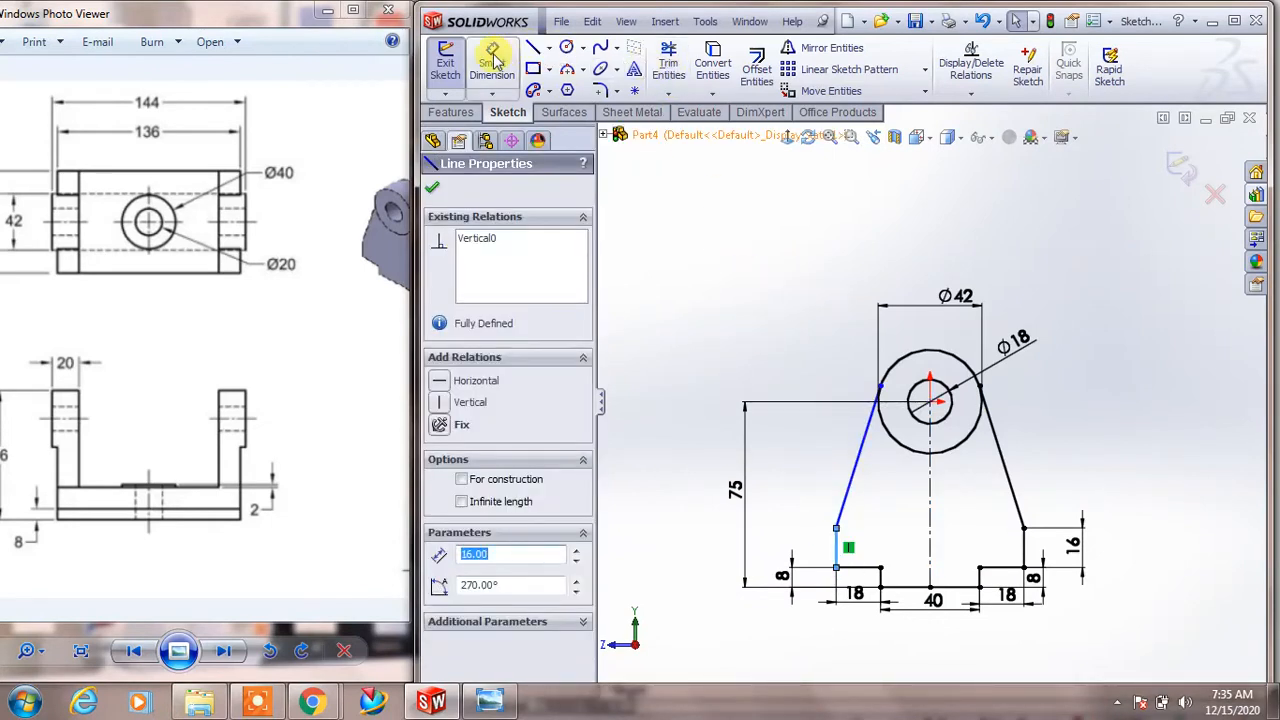
left_click(834, 545)
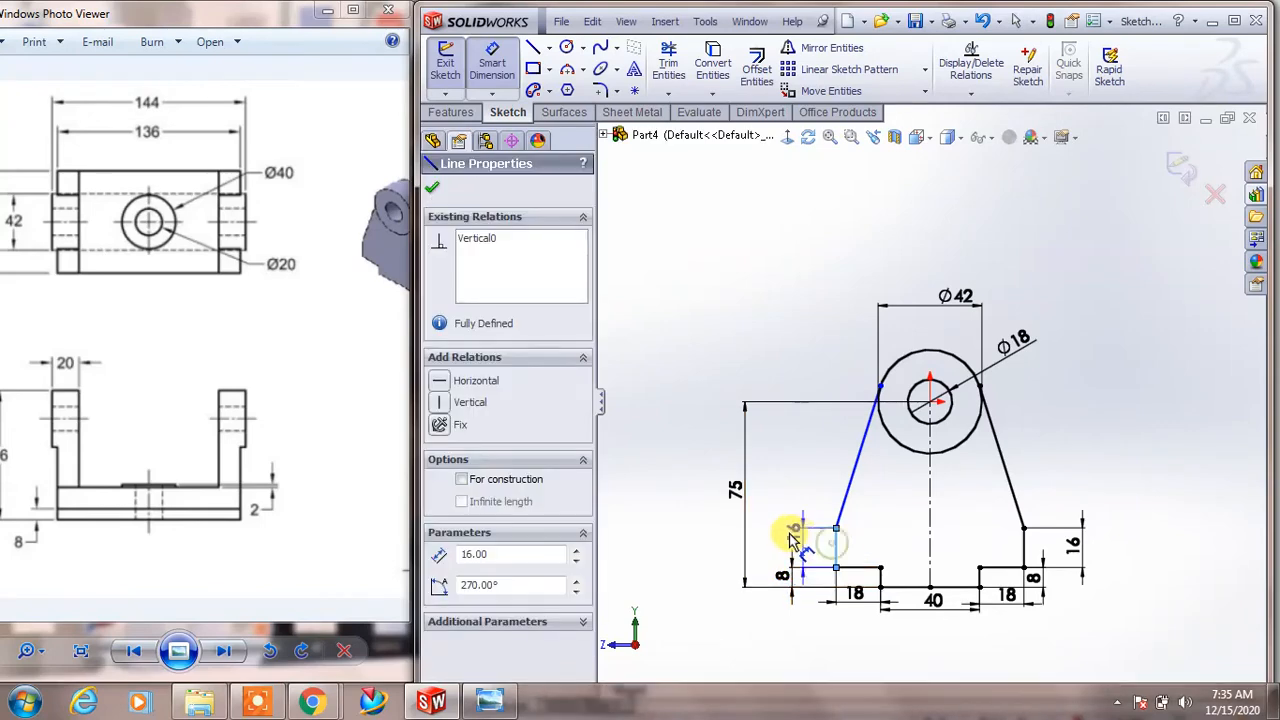
left_click(784, 535)
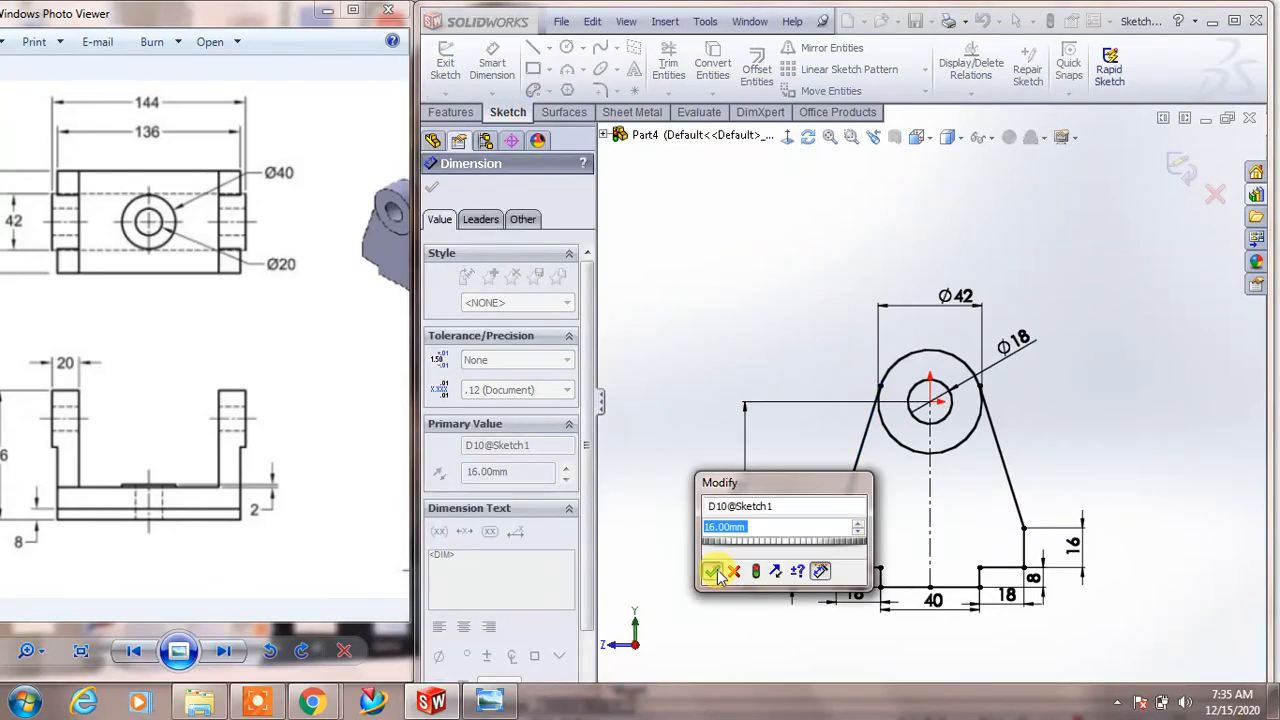
left_click(708, 569)
key("Escape")
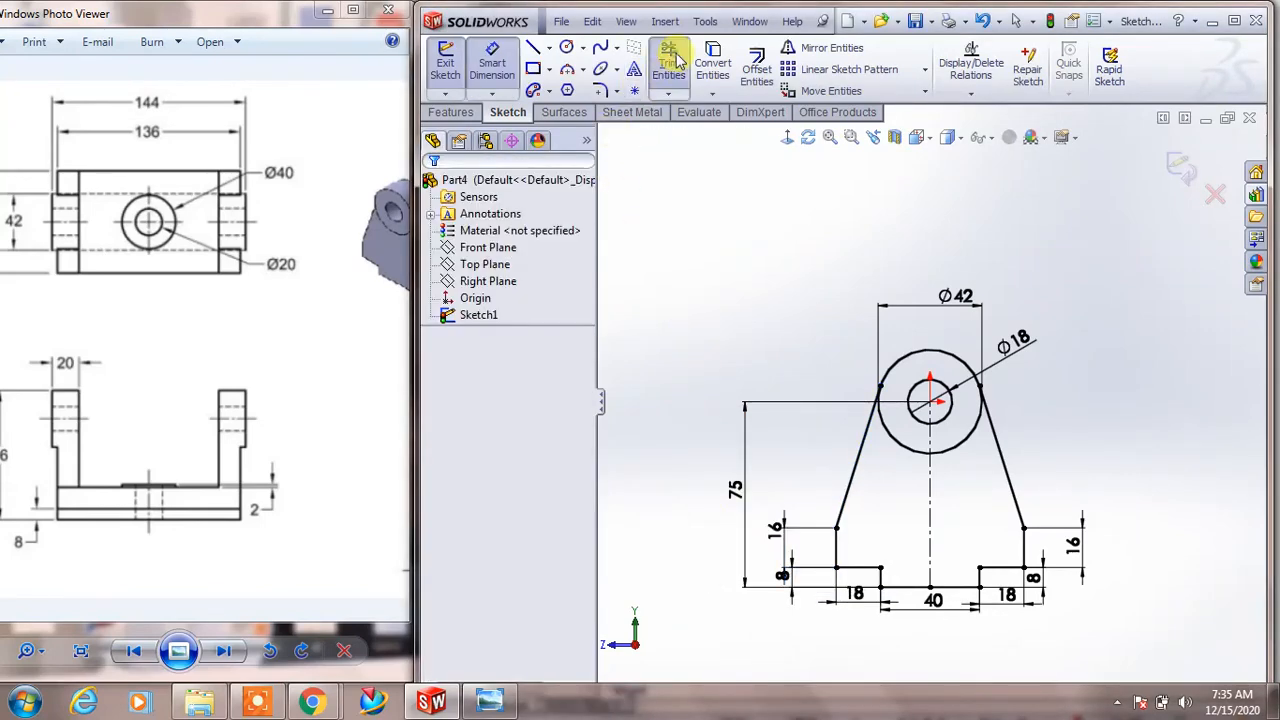
Trim away the lower arc of the 42 mm circle inside the profile with Trim to closest and exit the sketch
left_click(668, 62)
left_click(908, 452)
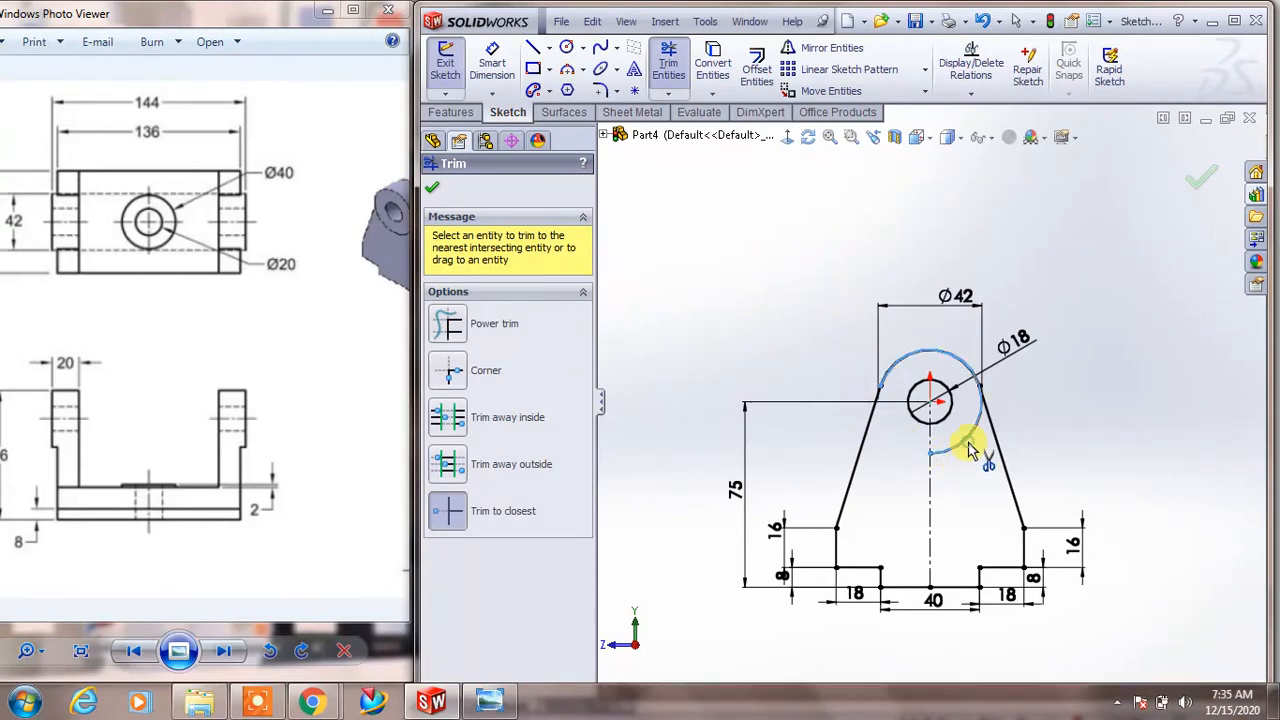
left_click(1200, 179)
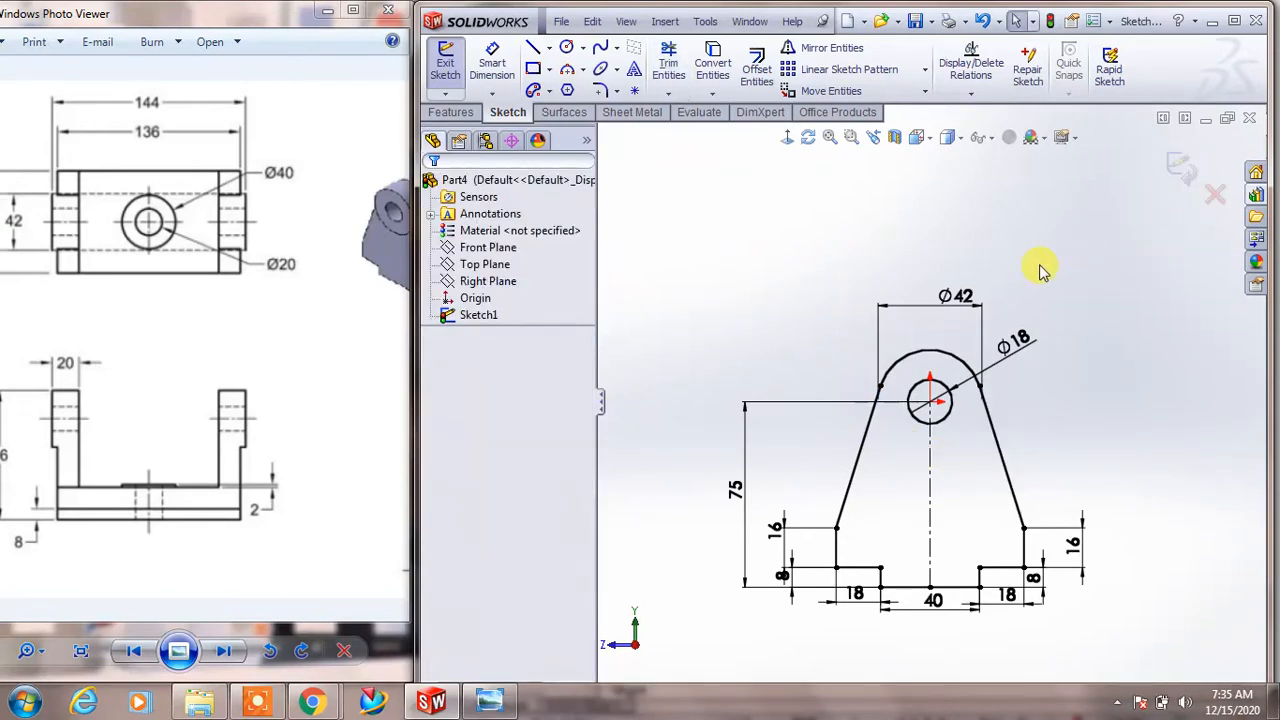
left_click(138, 423)
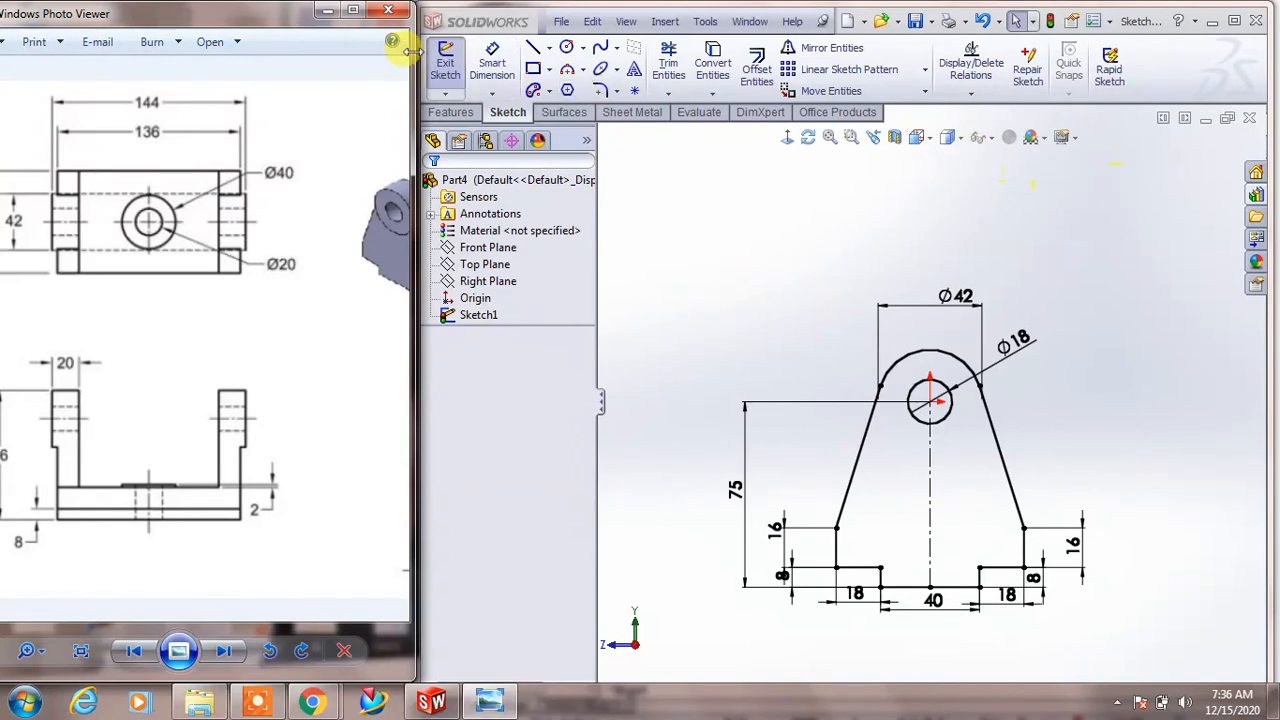
left_click(445, 62)
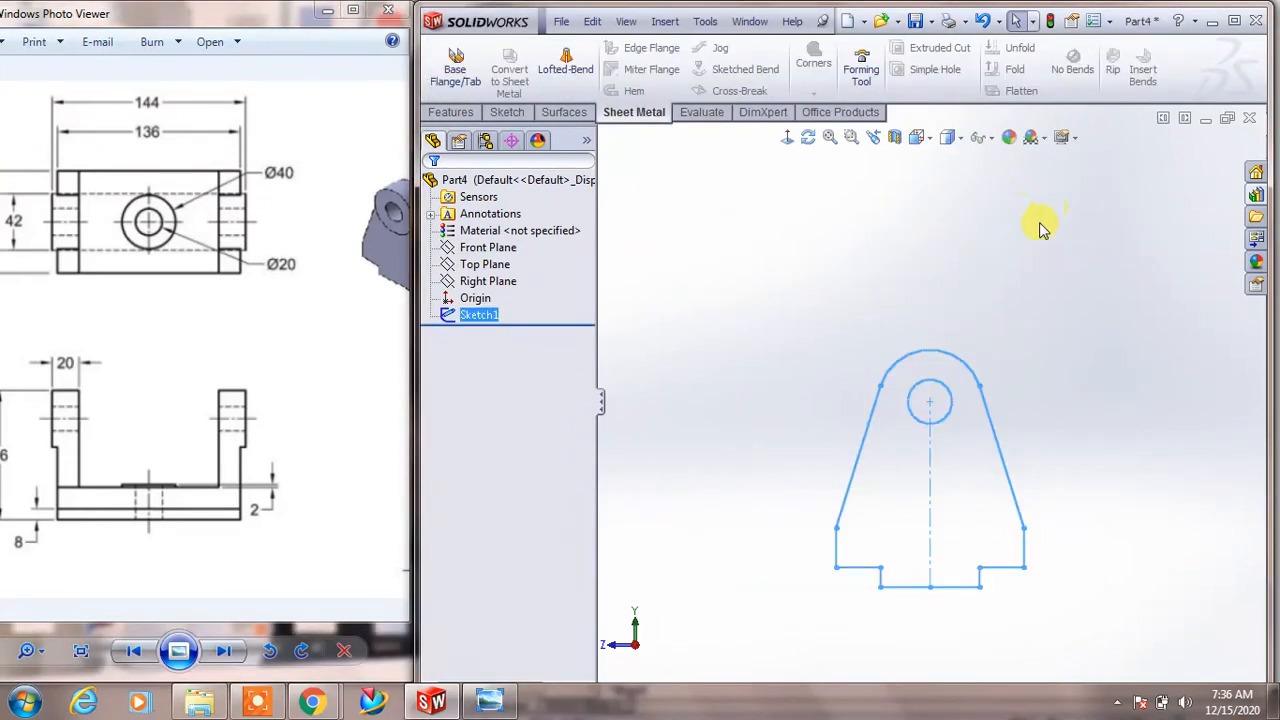
Extrude the bracket side profile 136 mm with a Mid Plane end condition
left_click(460, 112)
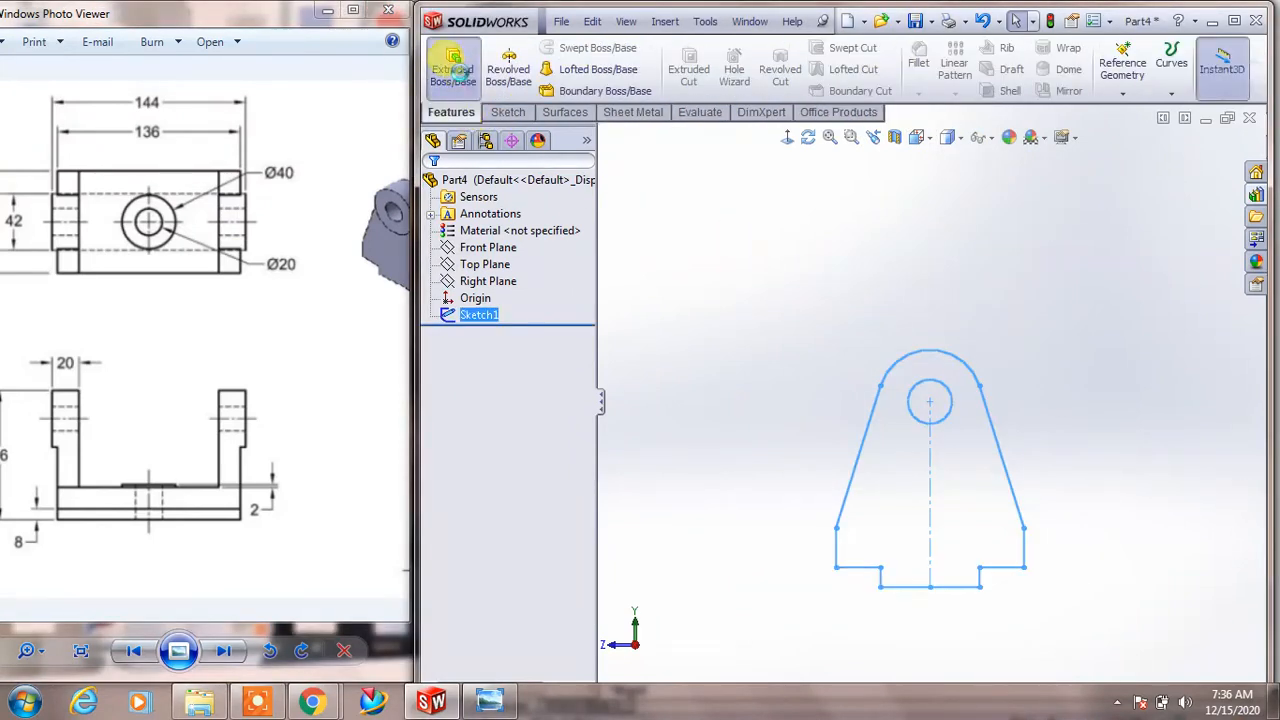
left_click(452, 62)
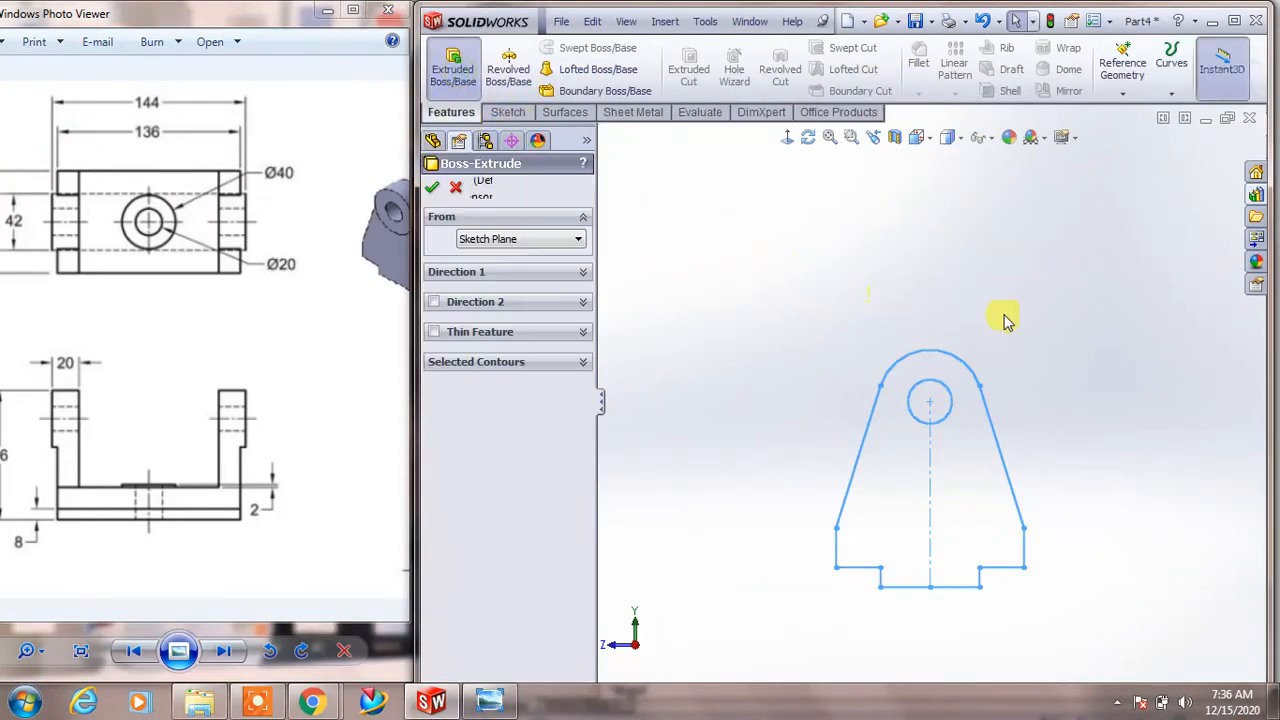
left_click(508, 240)
left_click(508, 241)
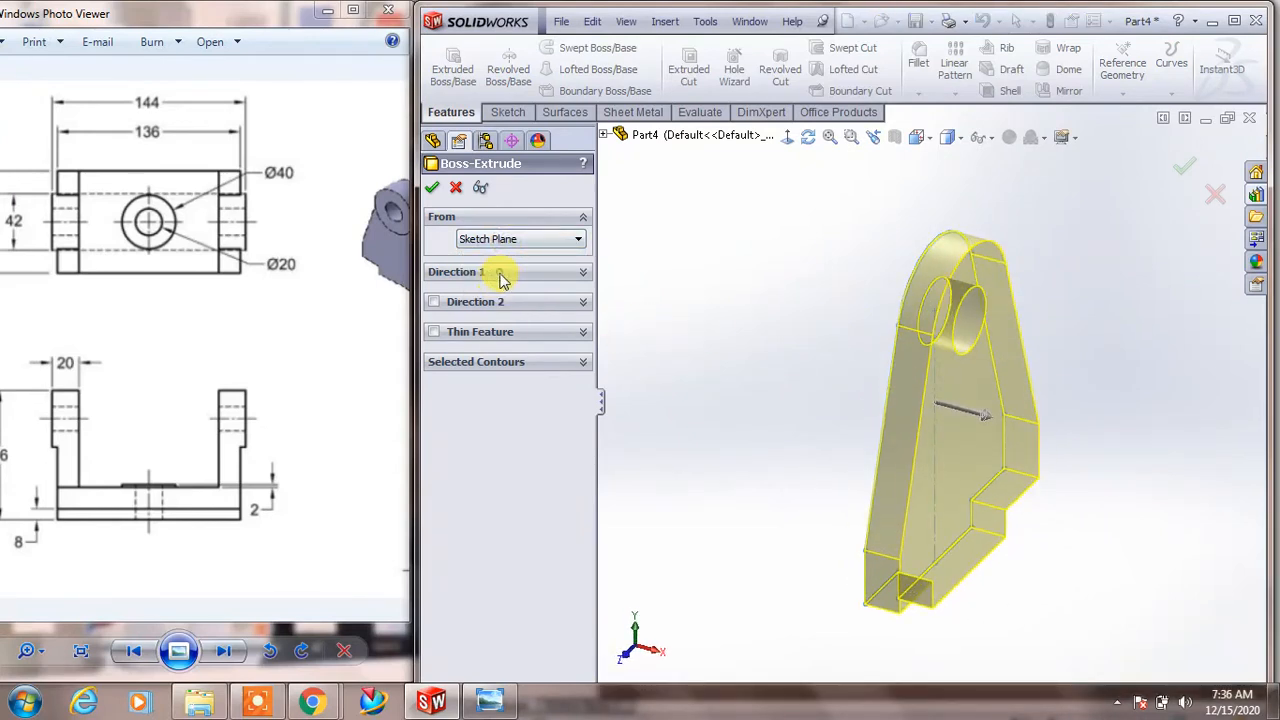
left_click(502, 274)
left_click(506, 295)
left_click(510, 370)
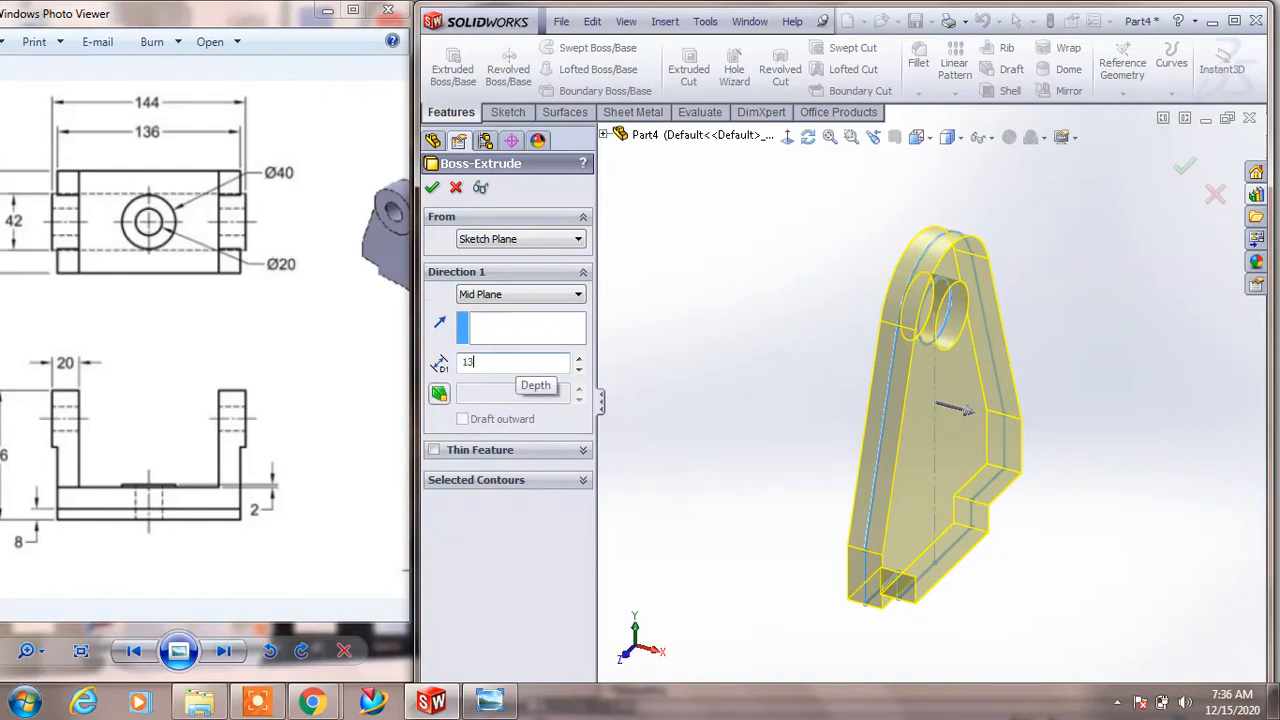
type("136")
key("Return")
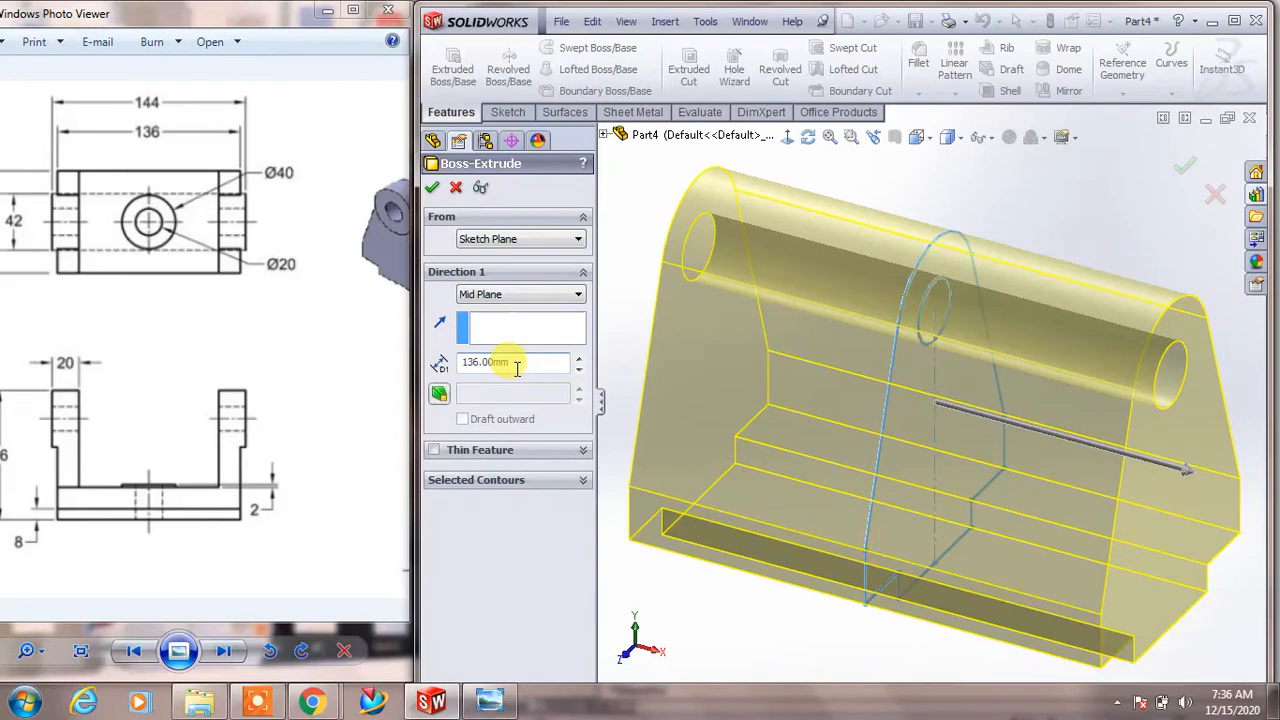
left_click(1095, 221)
middle_click_drag(1095, 221, 709, 240)
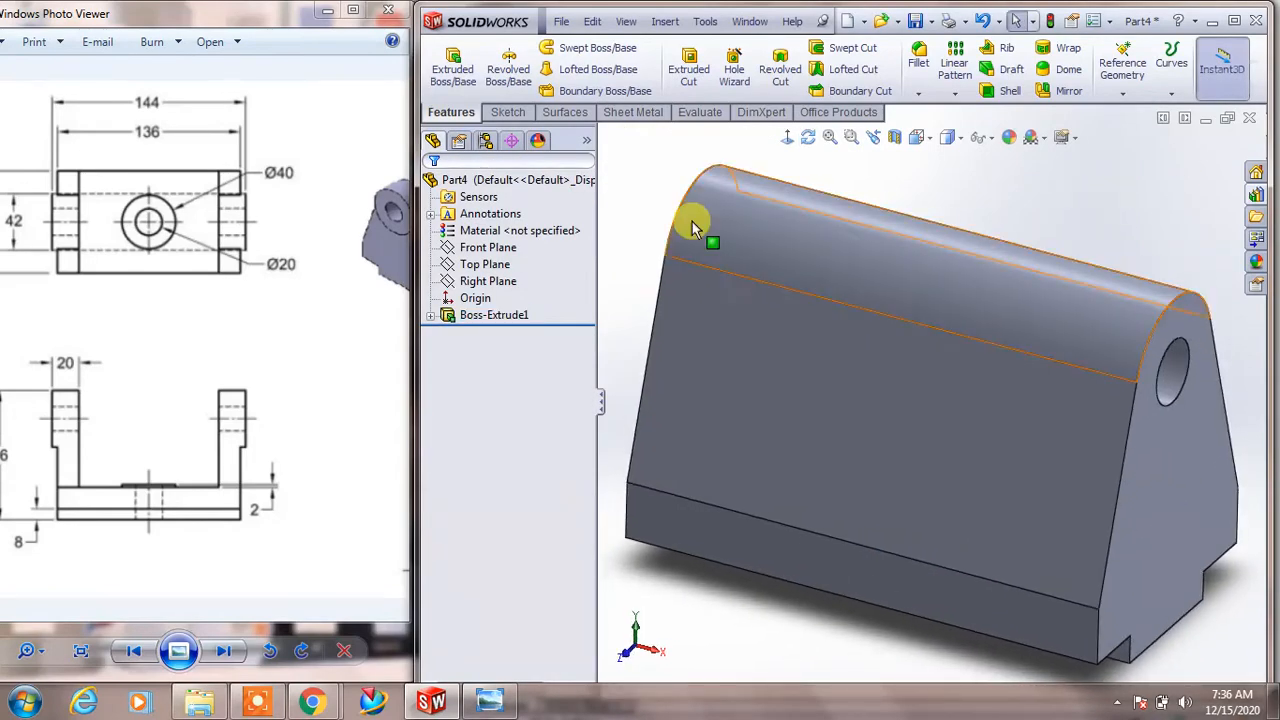
Examine the reference drawing's front, side and isometric views for the base thickness and the gap between the upright lugs
left_click(484, 264)
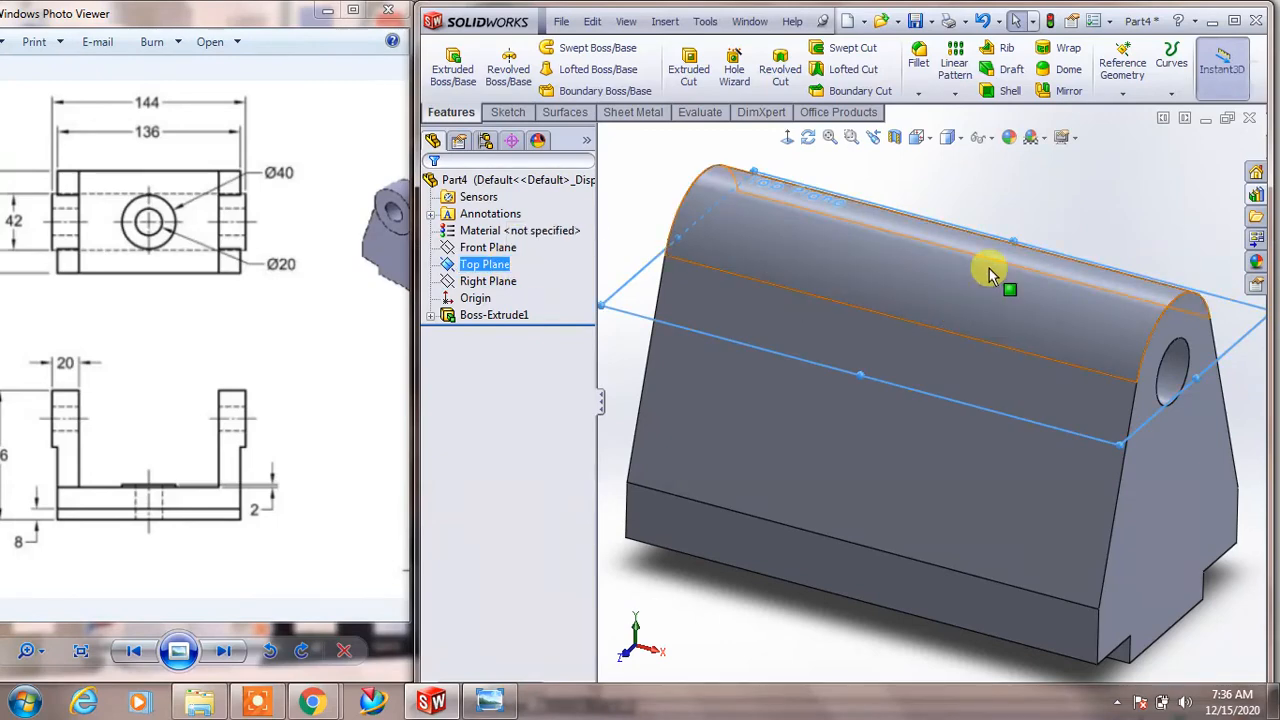
middle_click_drag(991, 271, 1010, 245)
middle_click_drag(996, 272, 988, 273)
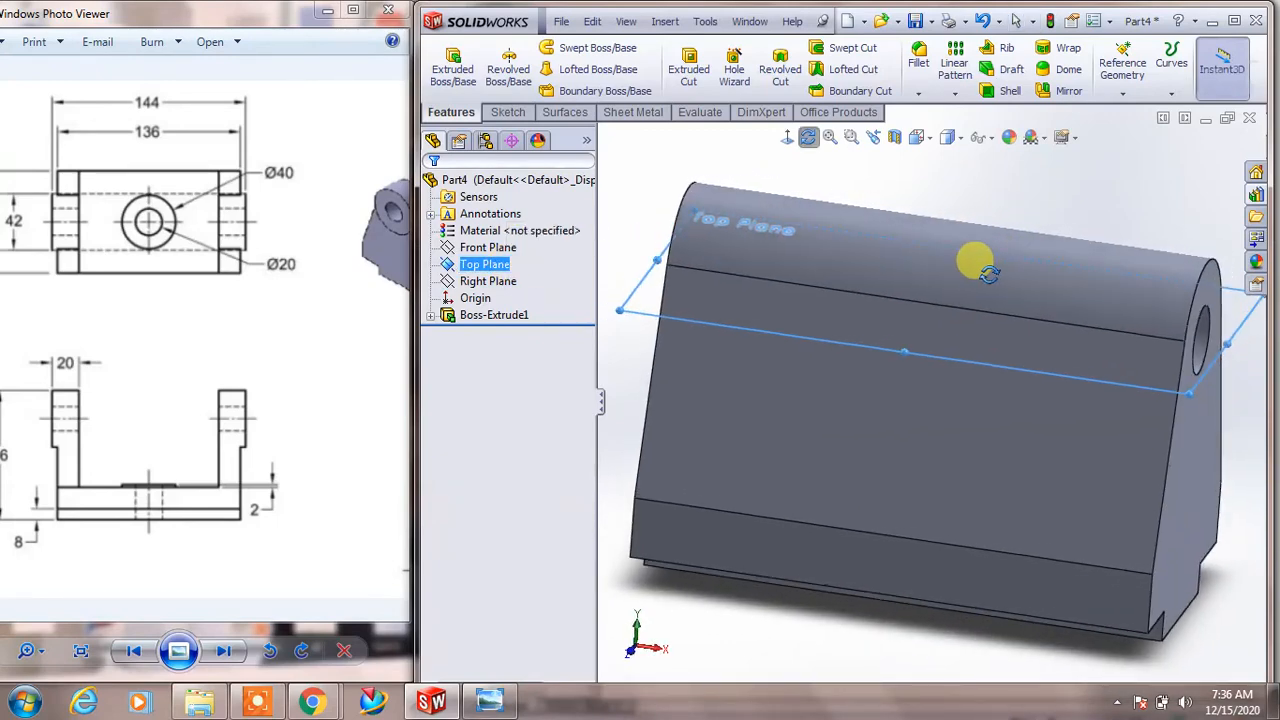
left_click(288, 448)
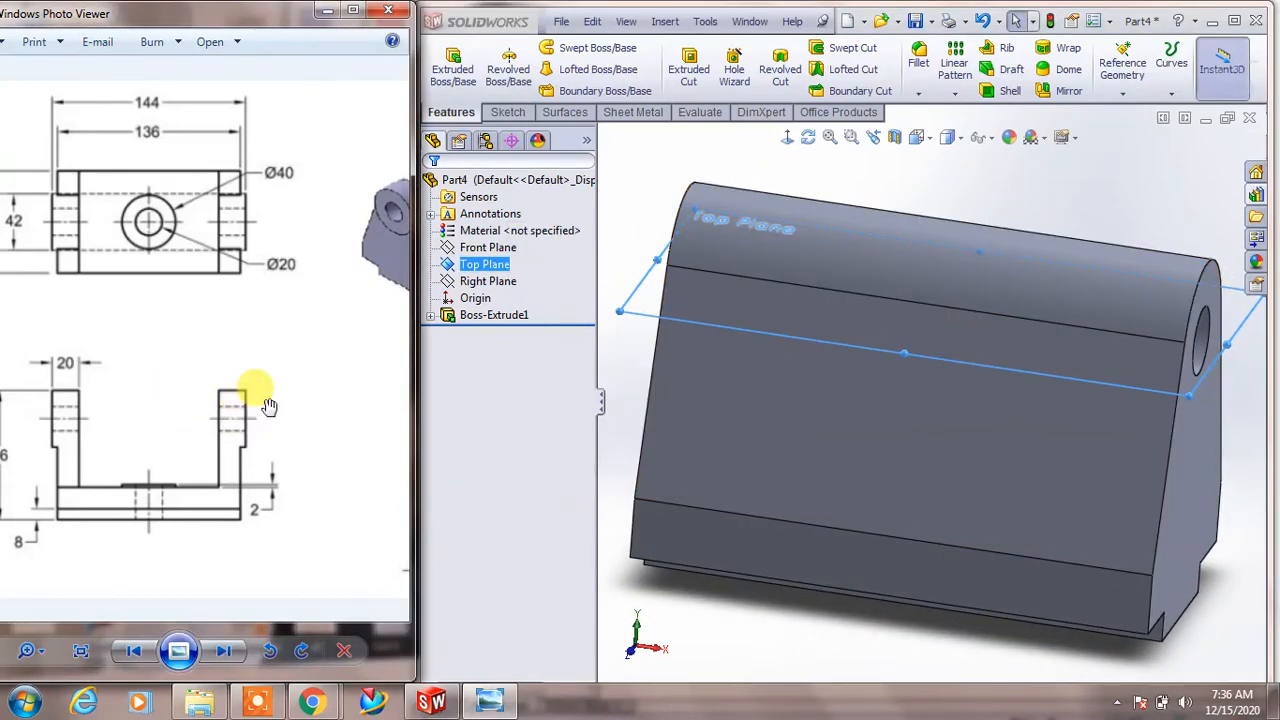
left_click_drag(343, 249, 148, 316)
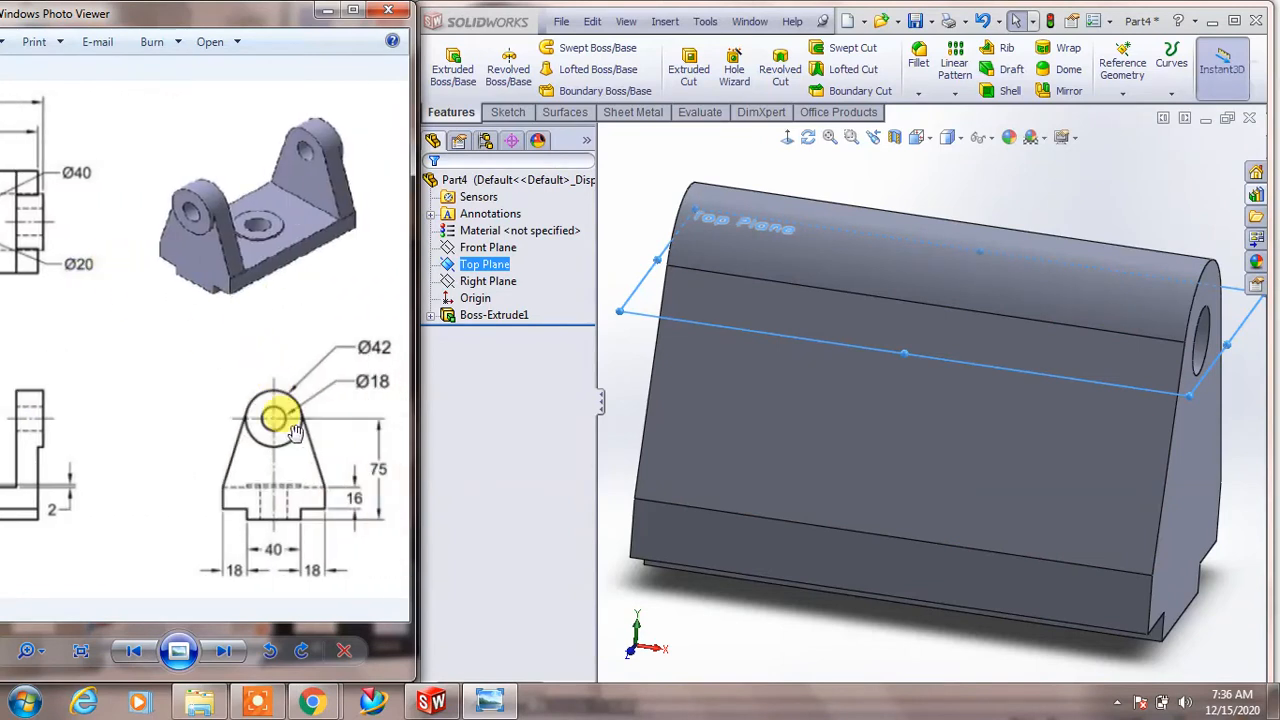
mouse_move(238, 421)
left_mouse_down()
mouse_move(307, 421)
mouse_move(276, 389)
left_mouse_up()
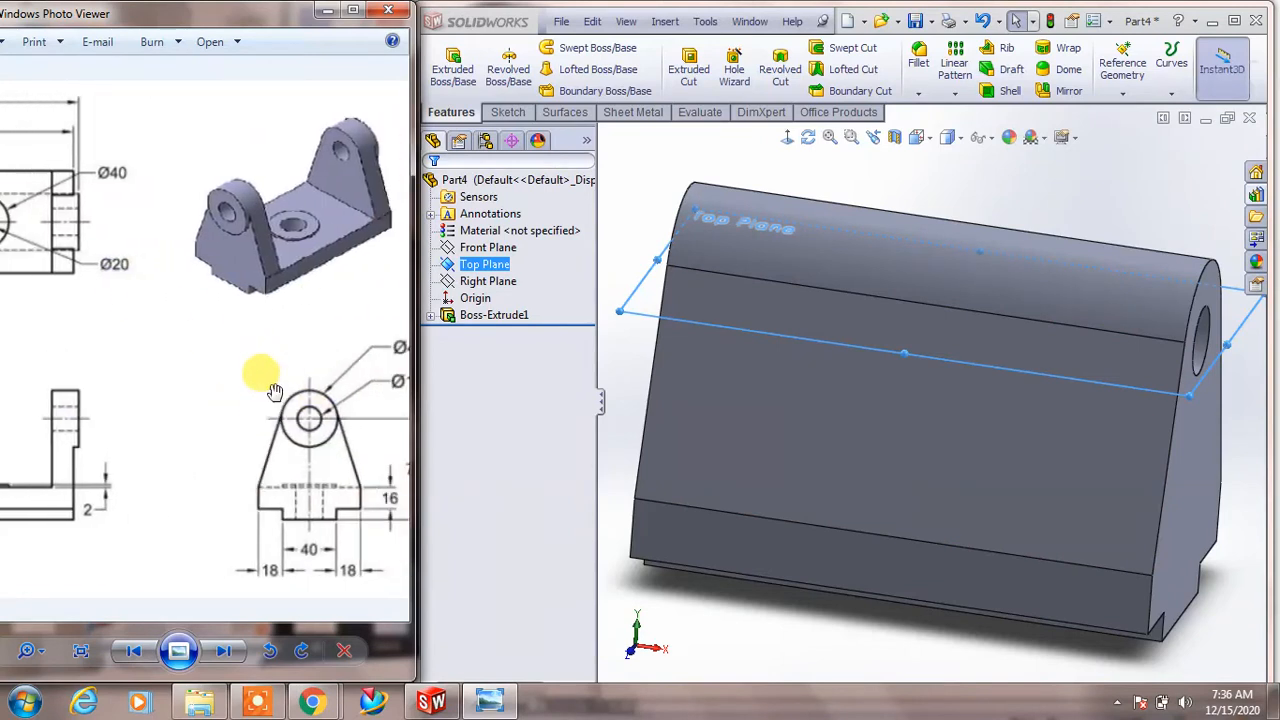
left_click_drag(191, 438, 358, 438)
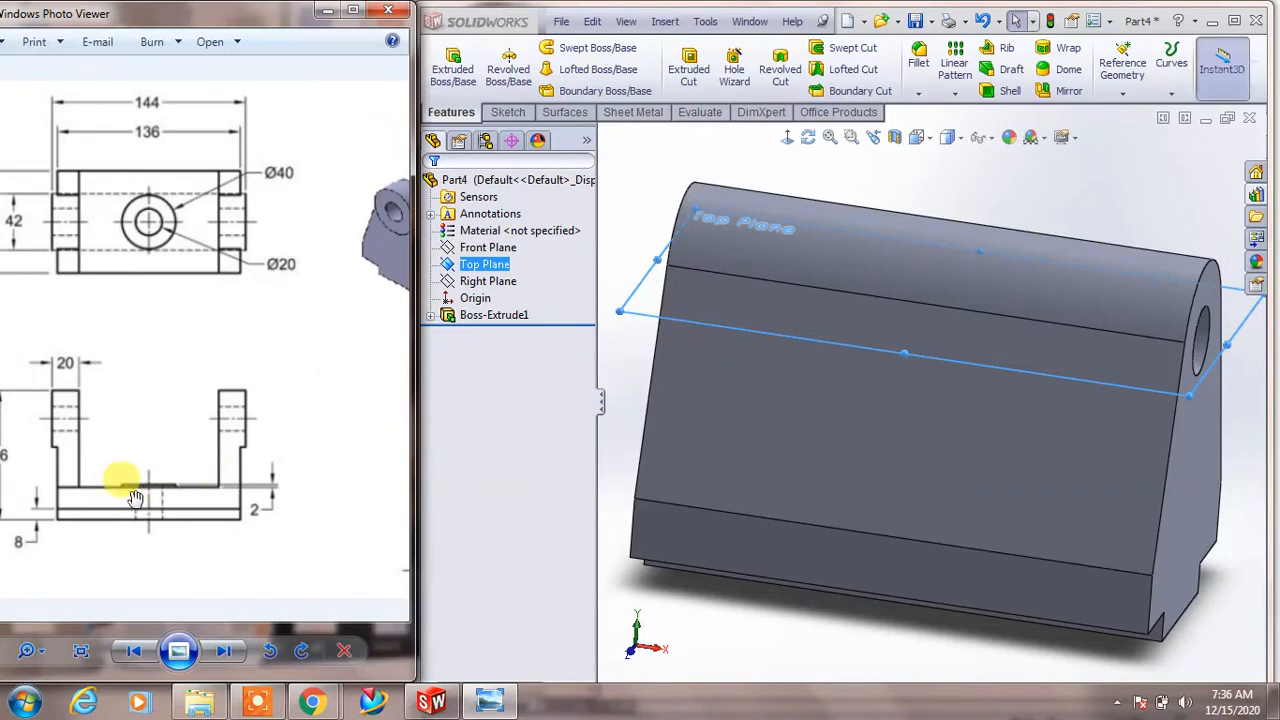
left_click_drag(276, 438, 75, 411)
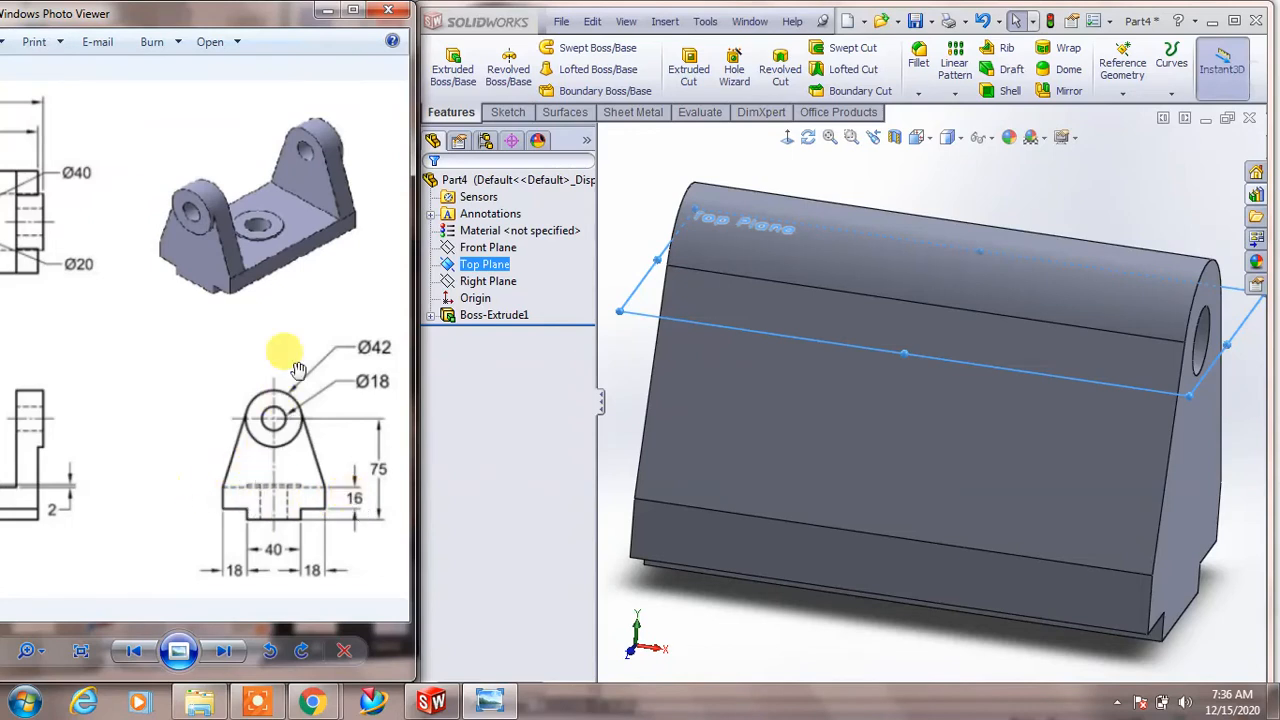
left_click(1058, 172)
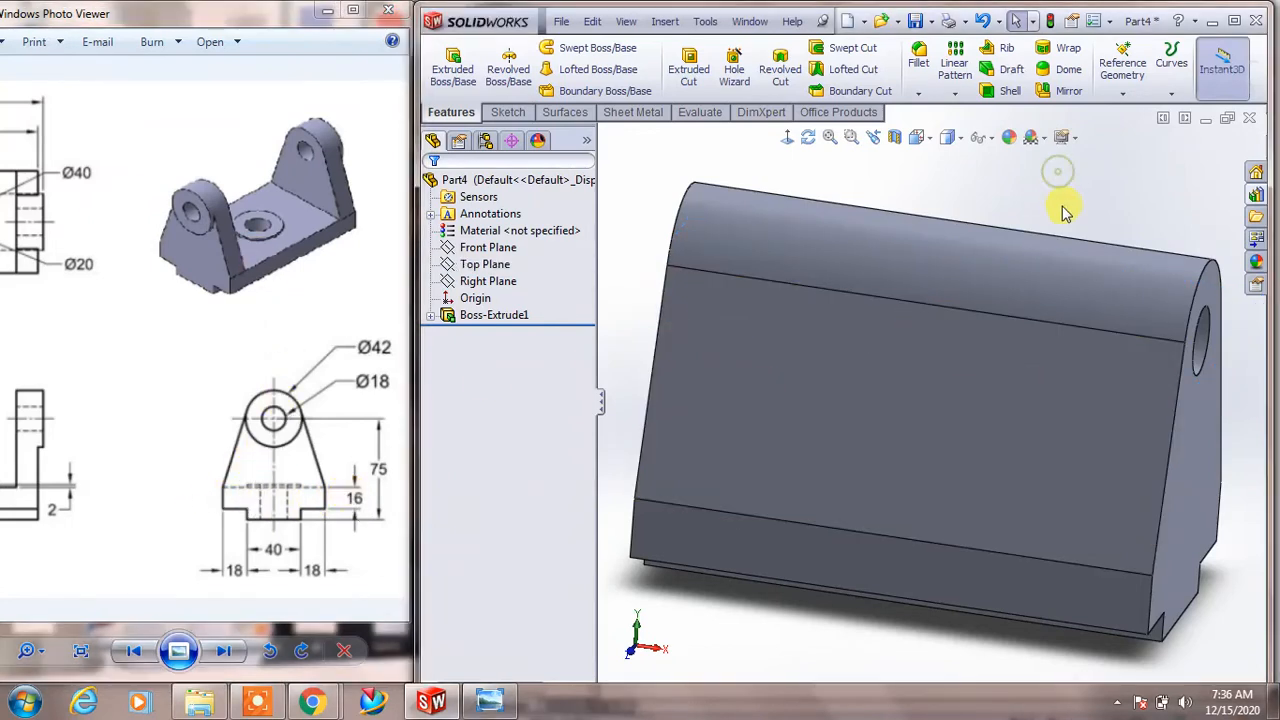
Create a reference plane offset 16 mm from the foot's bottom face, flipped upward into the body
left_click(1122, 93)
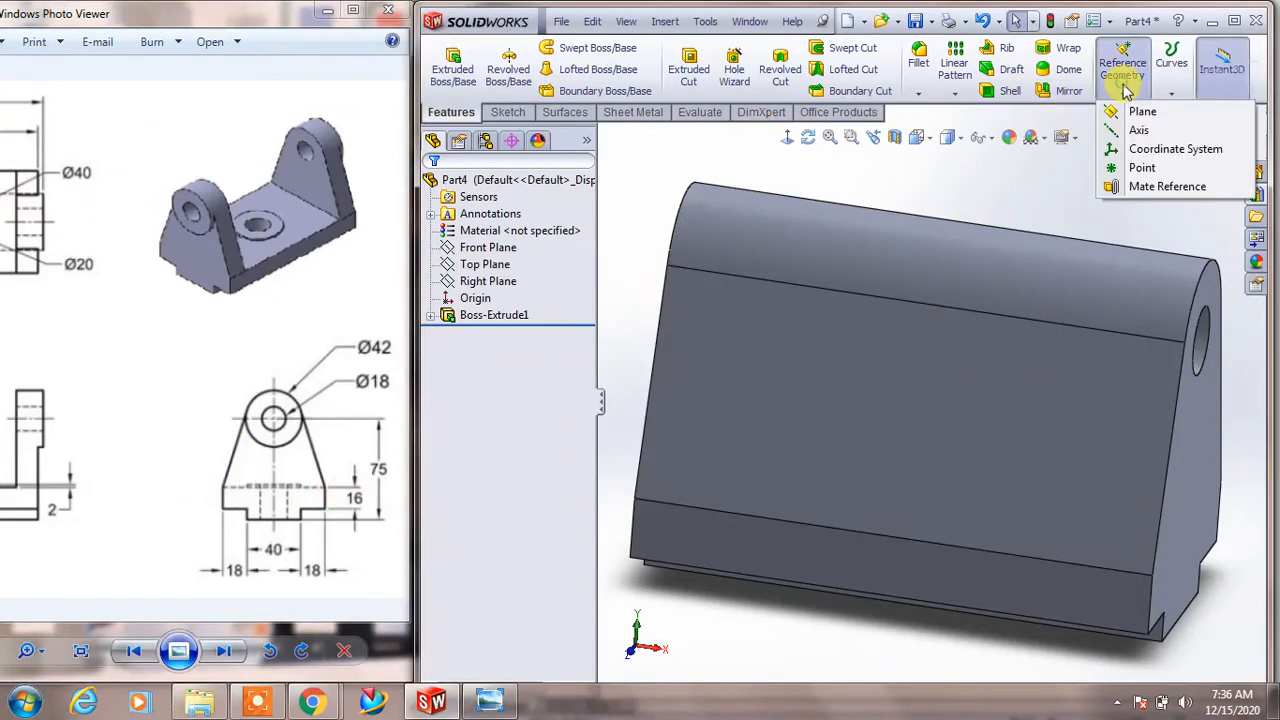
left_click(1140, 114)
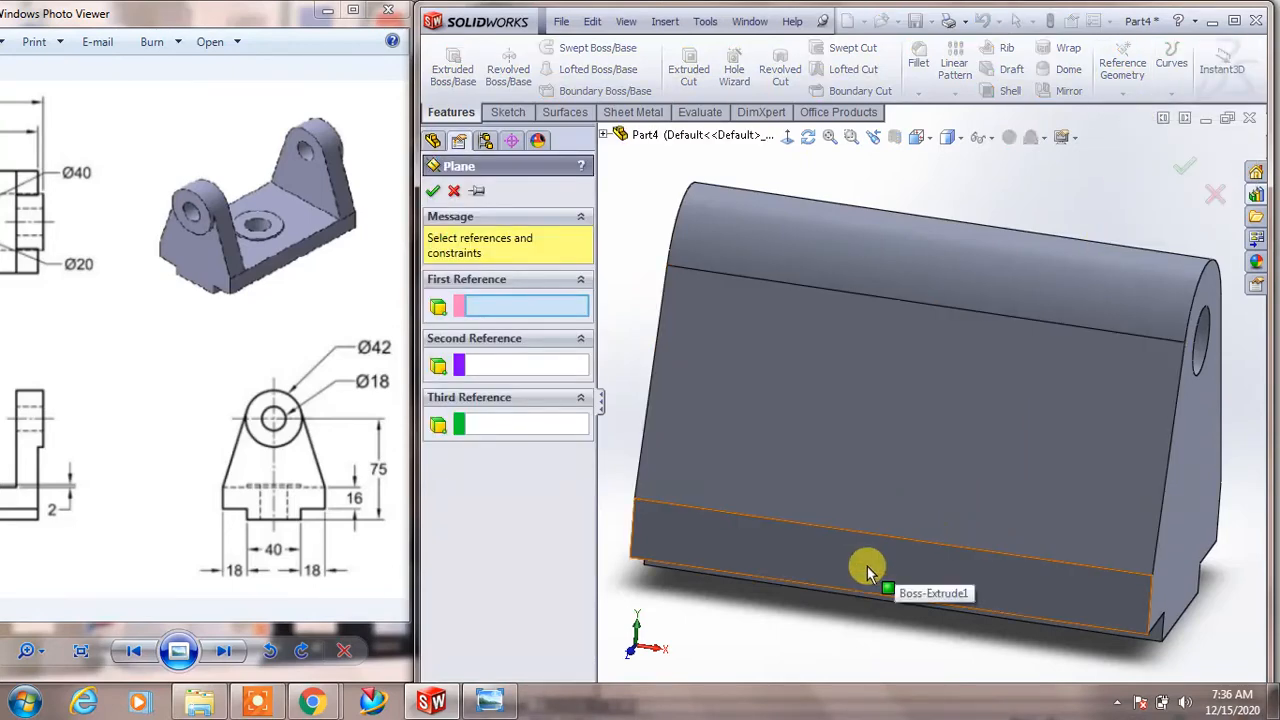
middle_click_drag(866, 569, 934, 463)
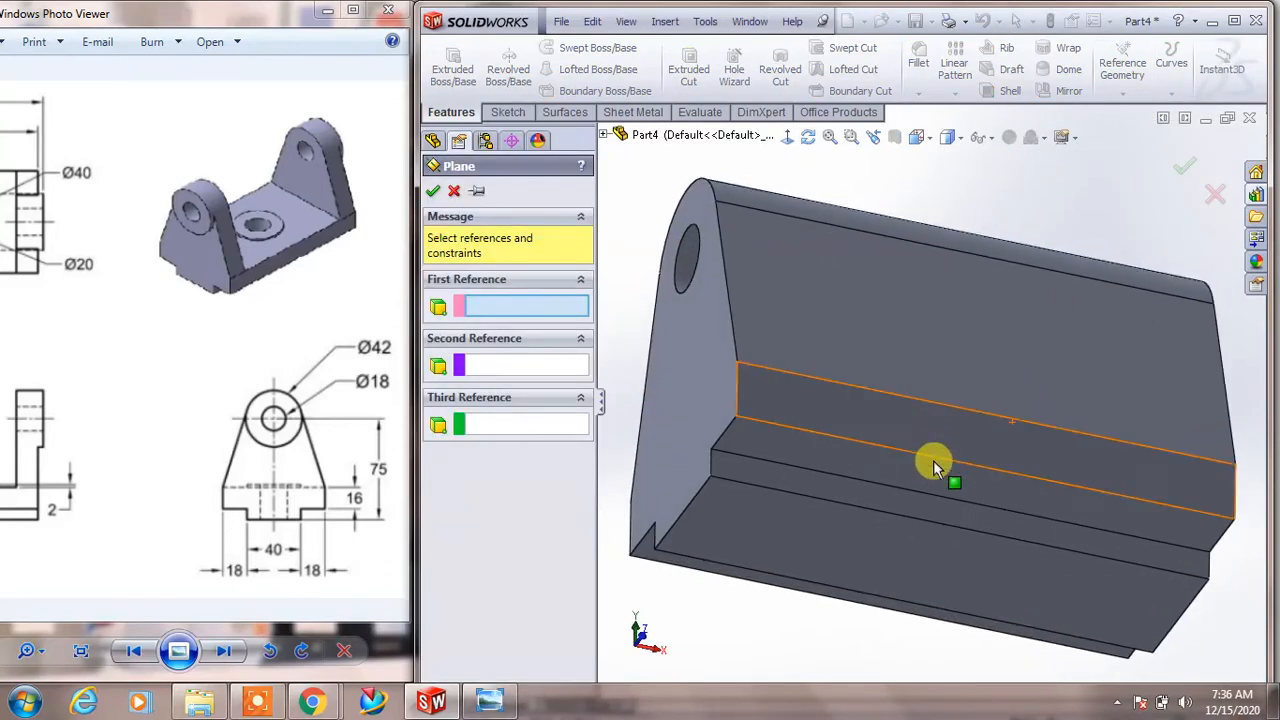
left_click(806, 551)
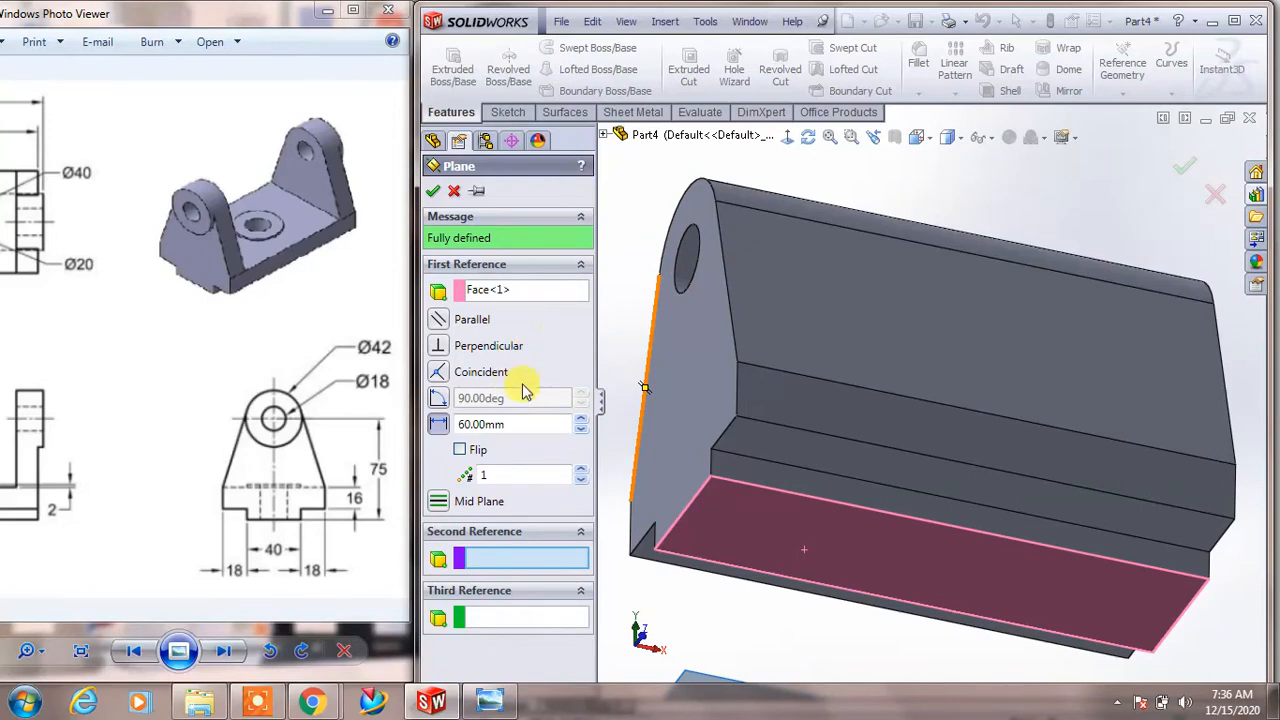
double_click(511, 430)
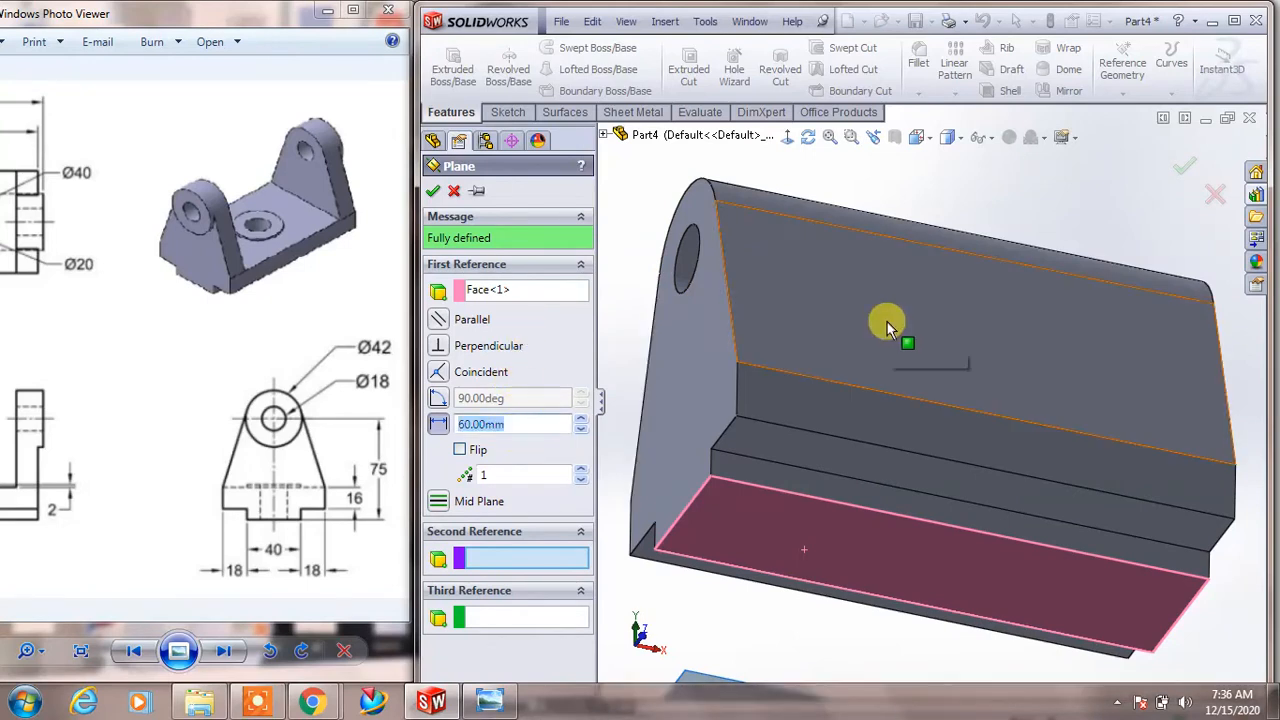
type("16")
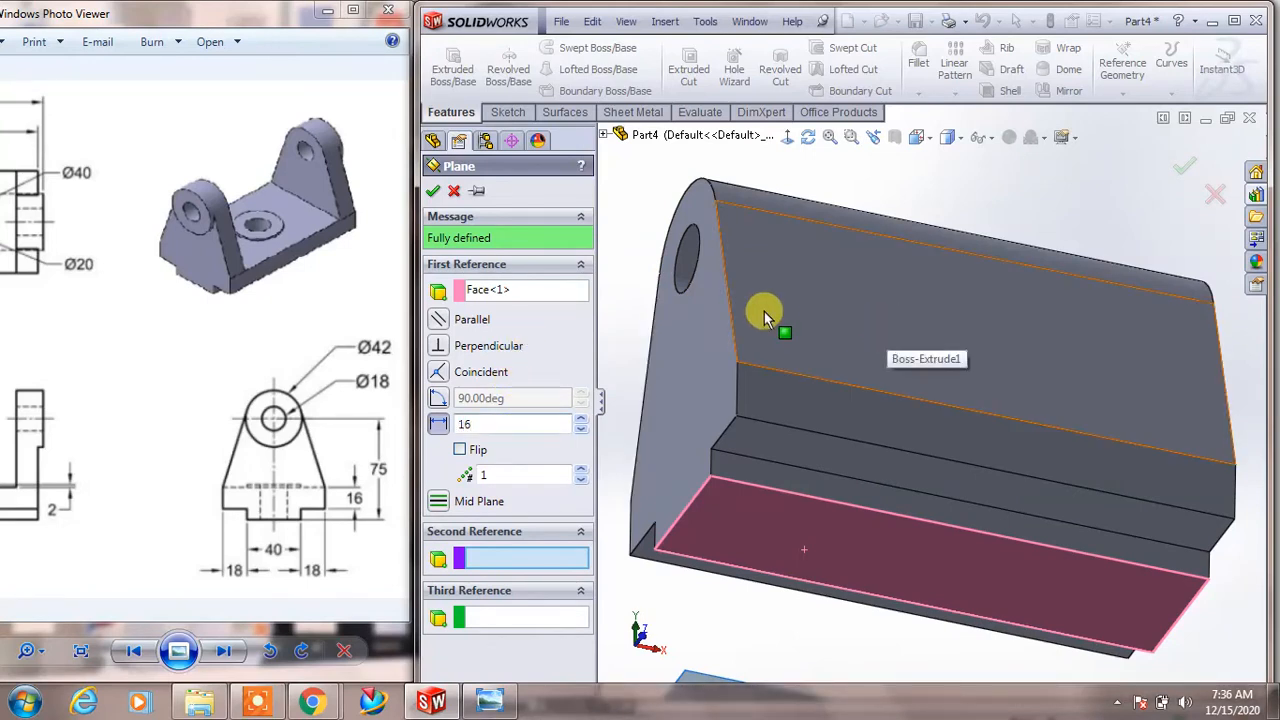
left_click(459, 449)
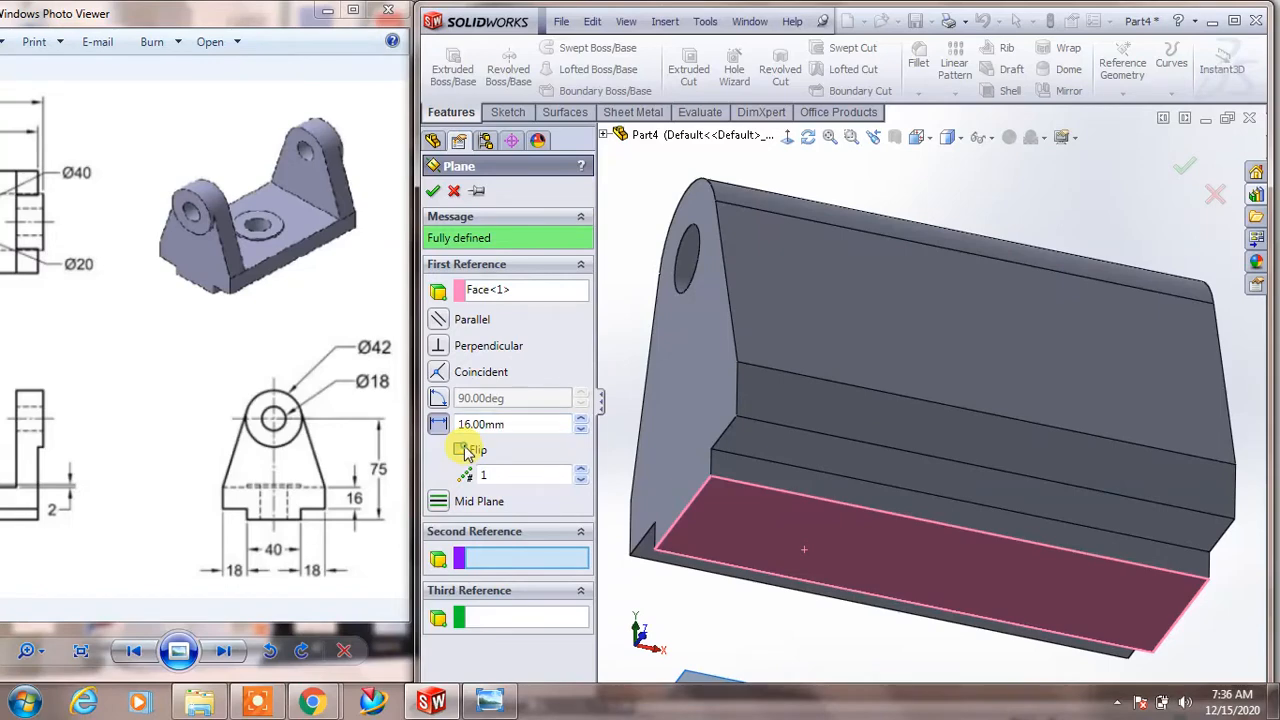
left_click(431, 191)
Sketch a center rectangle about 76 by 89 mm on the new offset plane, centred on the origin and extending past both long edges
left_click(503, 114)
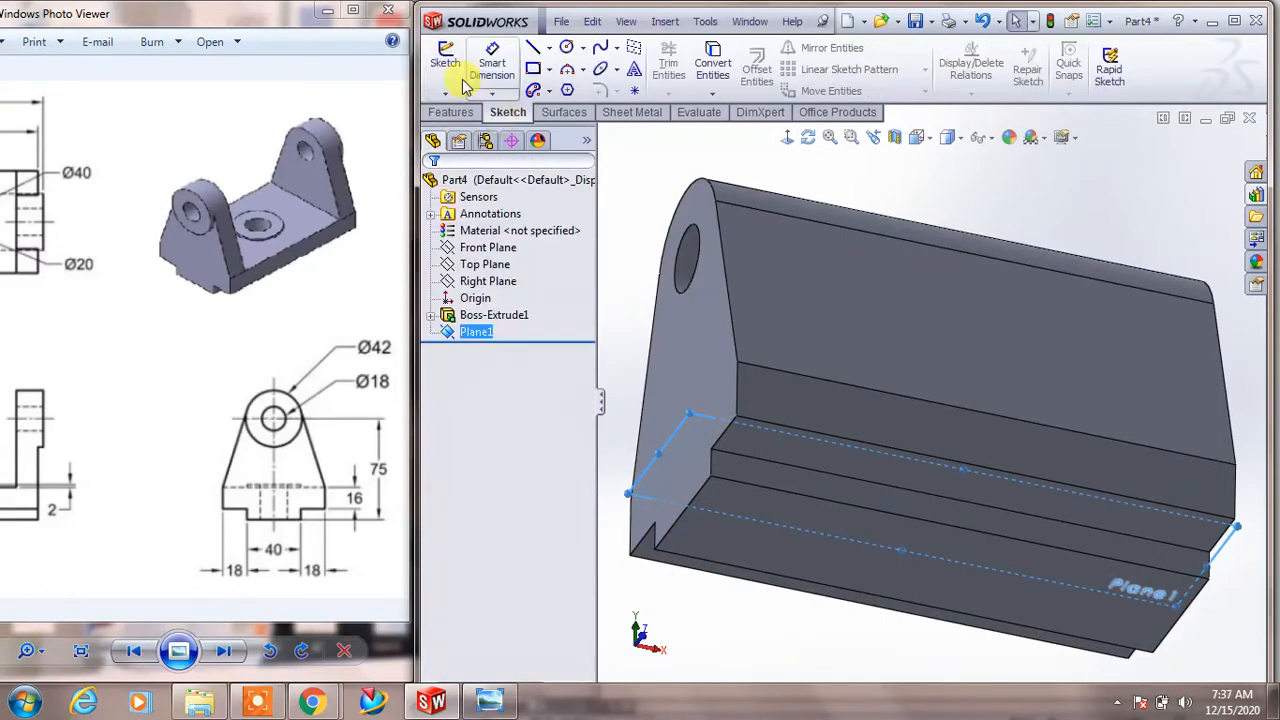
left_click(445, 60)
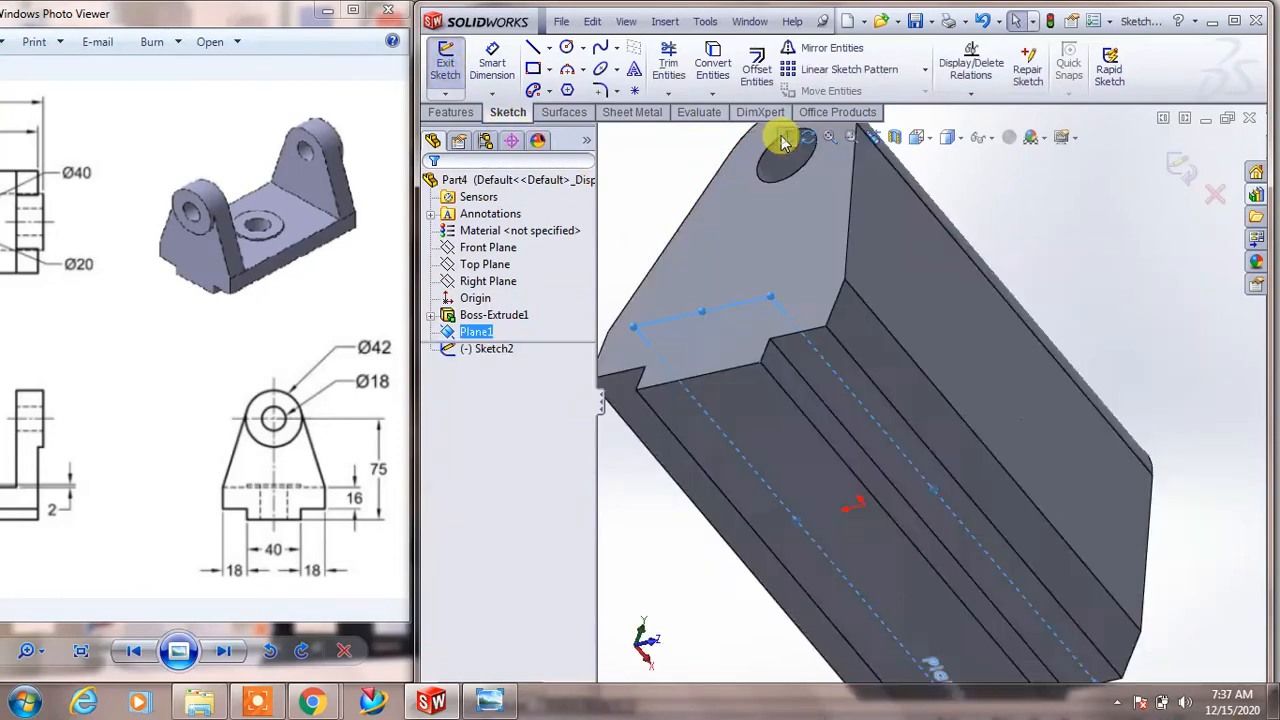
left_click(550, 70)
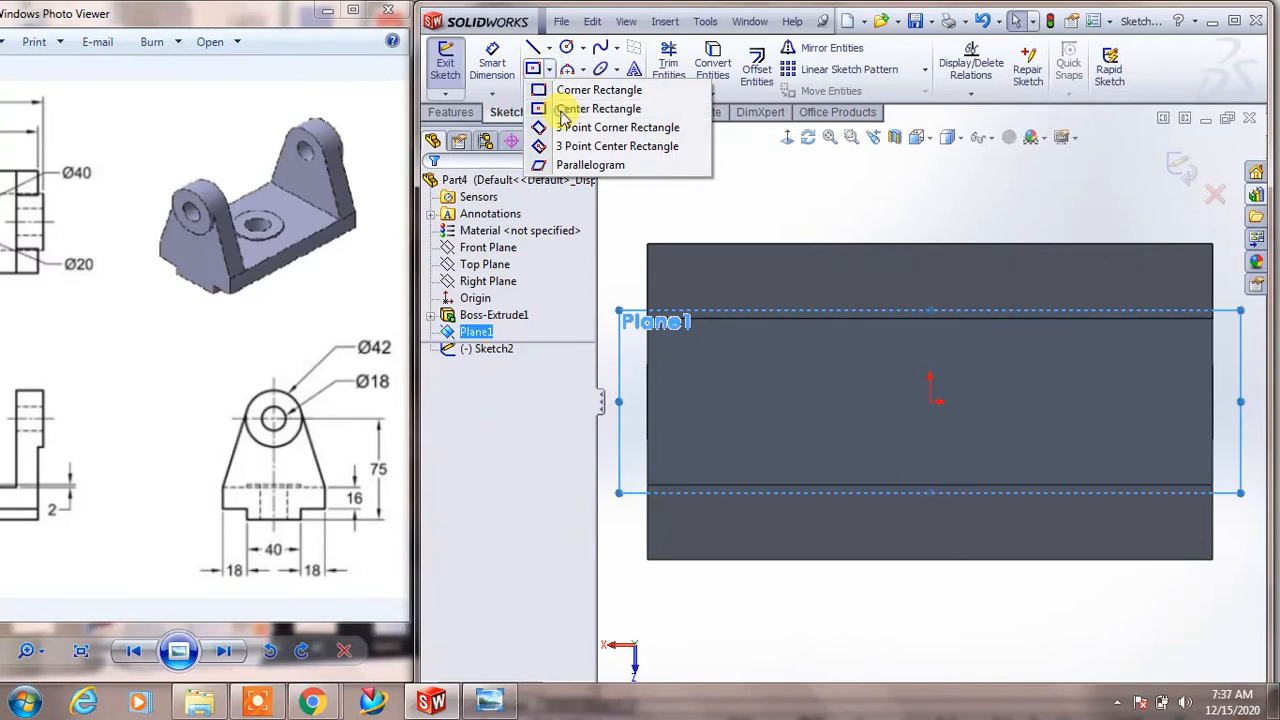
left_click(598, 109)
left_click(930, 403)
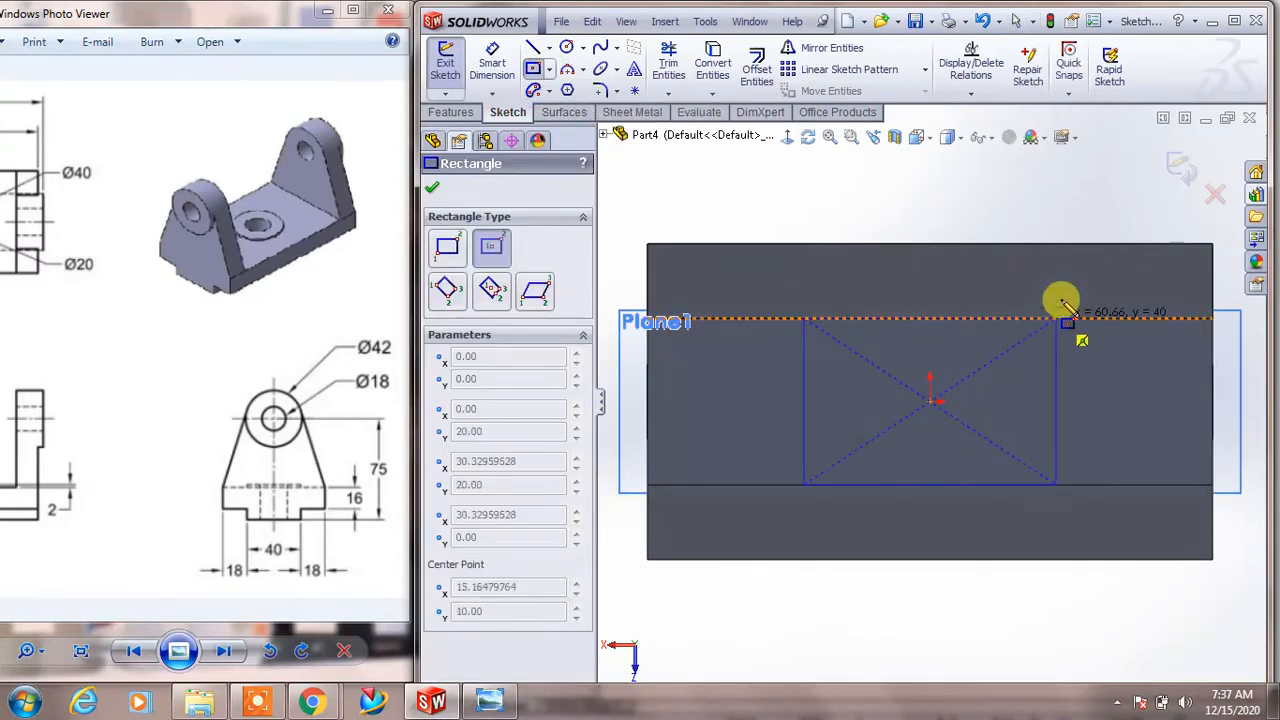
left_click(1088, 217)
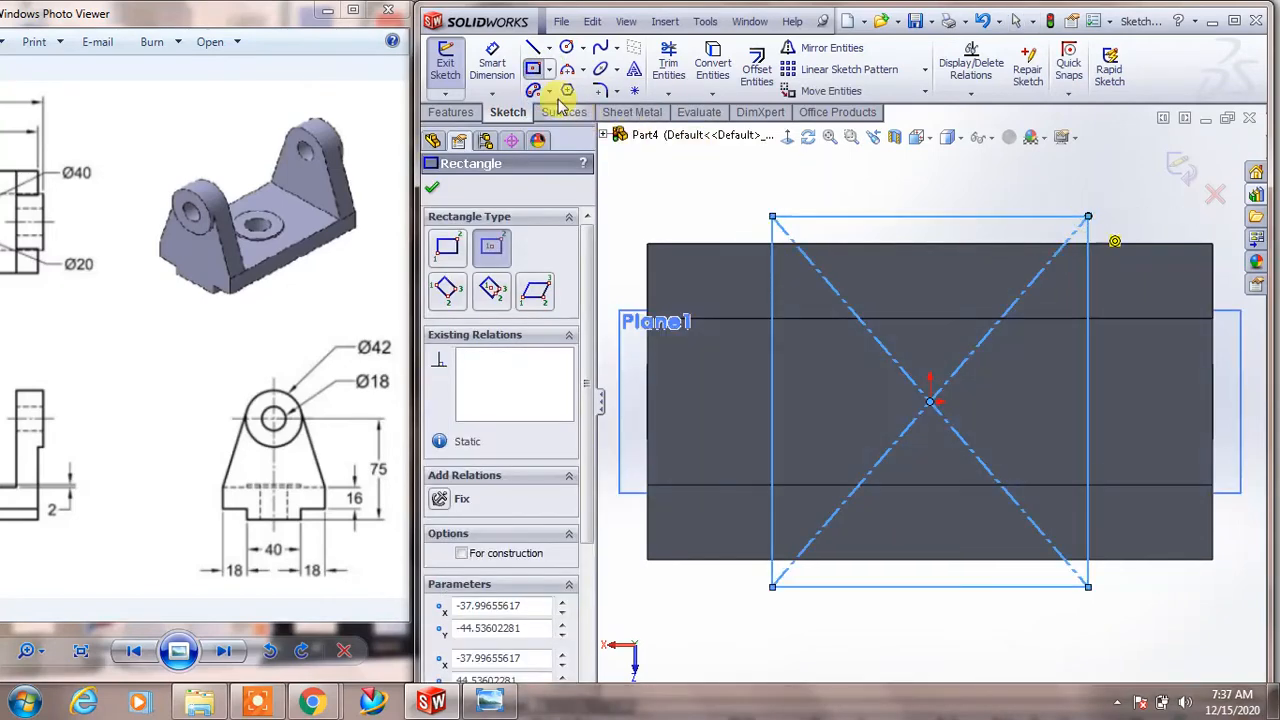
Check the front view in the reference drawing and dimension the rectangle's top edge to 104 mm
left_click(492, 60)
left_click_drag(106, 249, 271, 277)
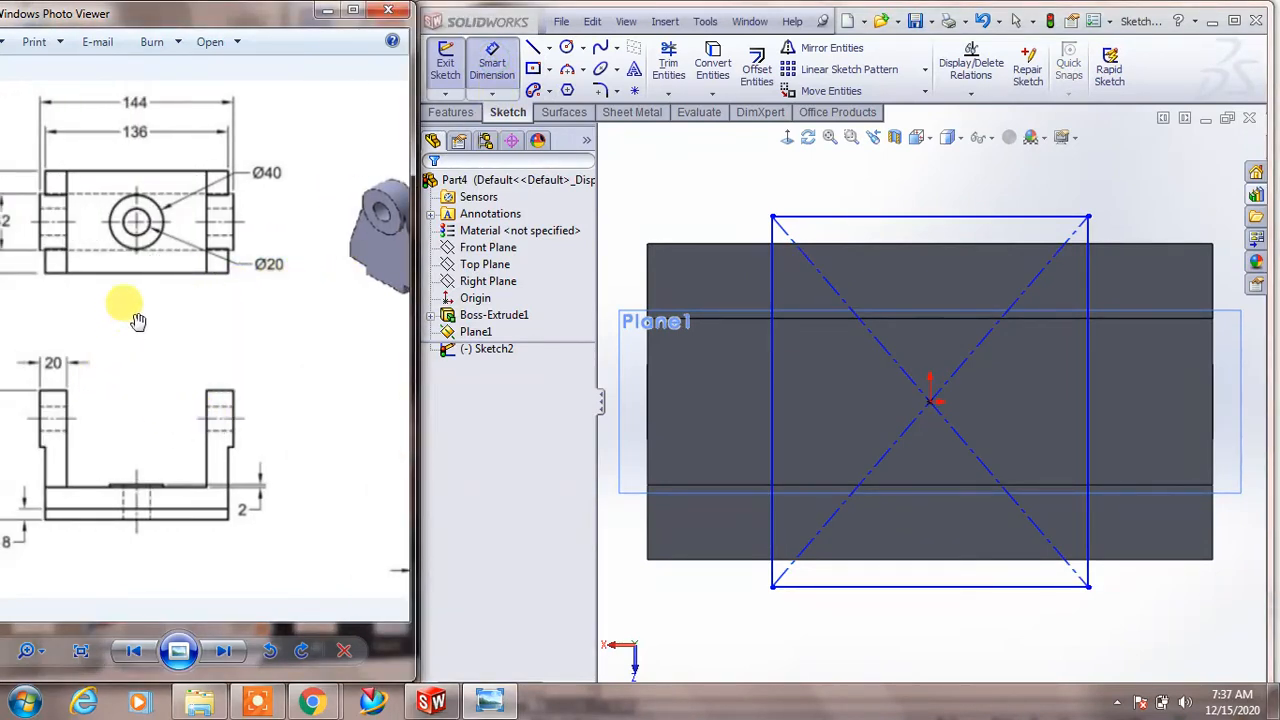
left_click_drag(120, 291, 132, 295)
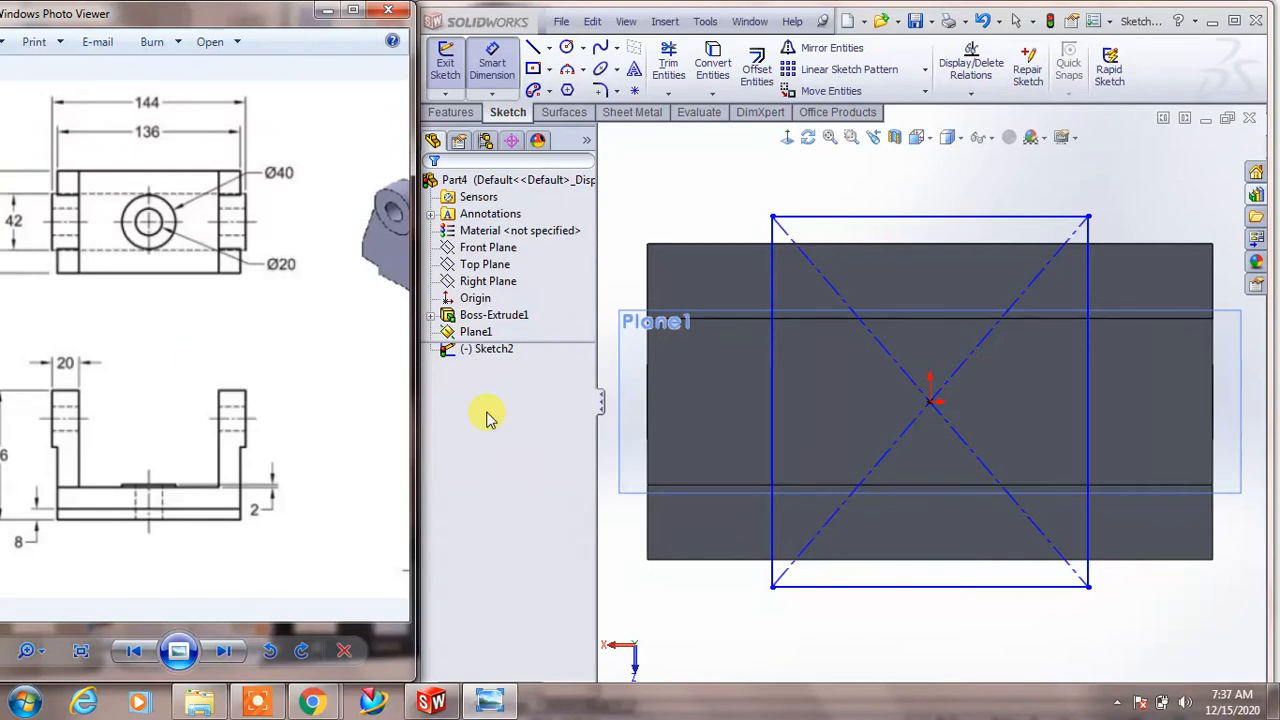
left_click(893, 222)
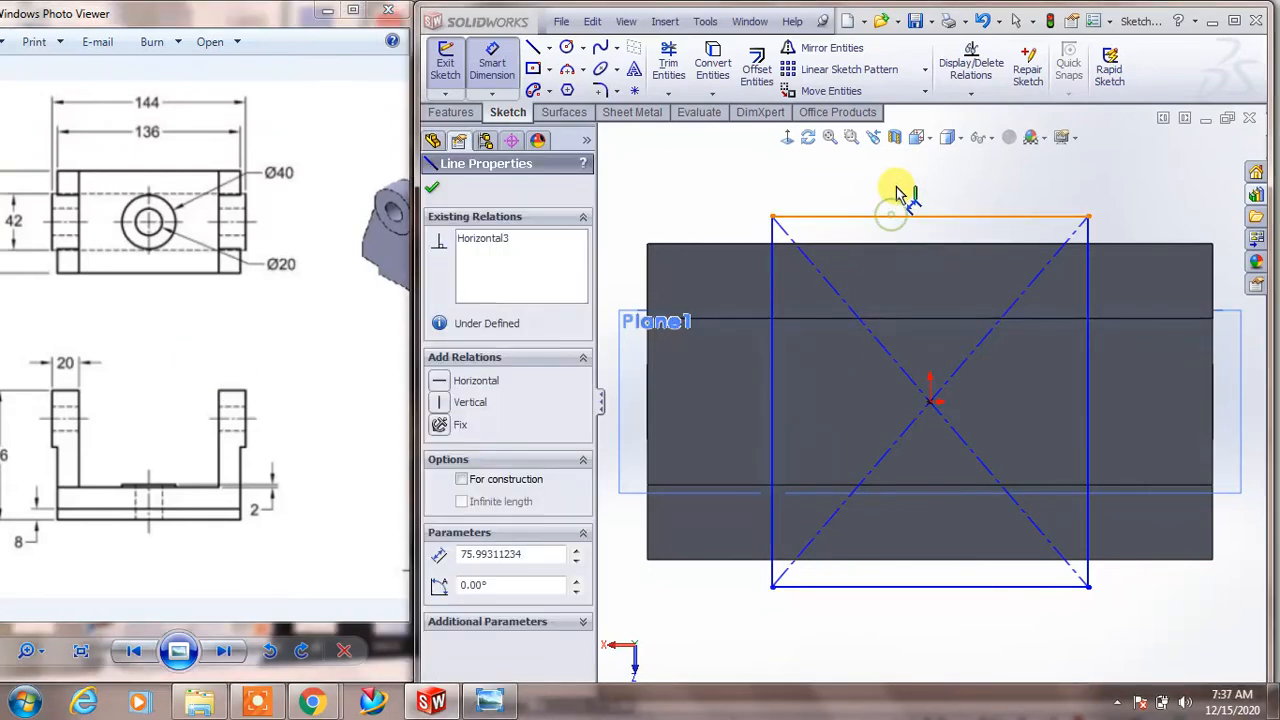
left_click(901, 188)
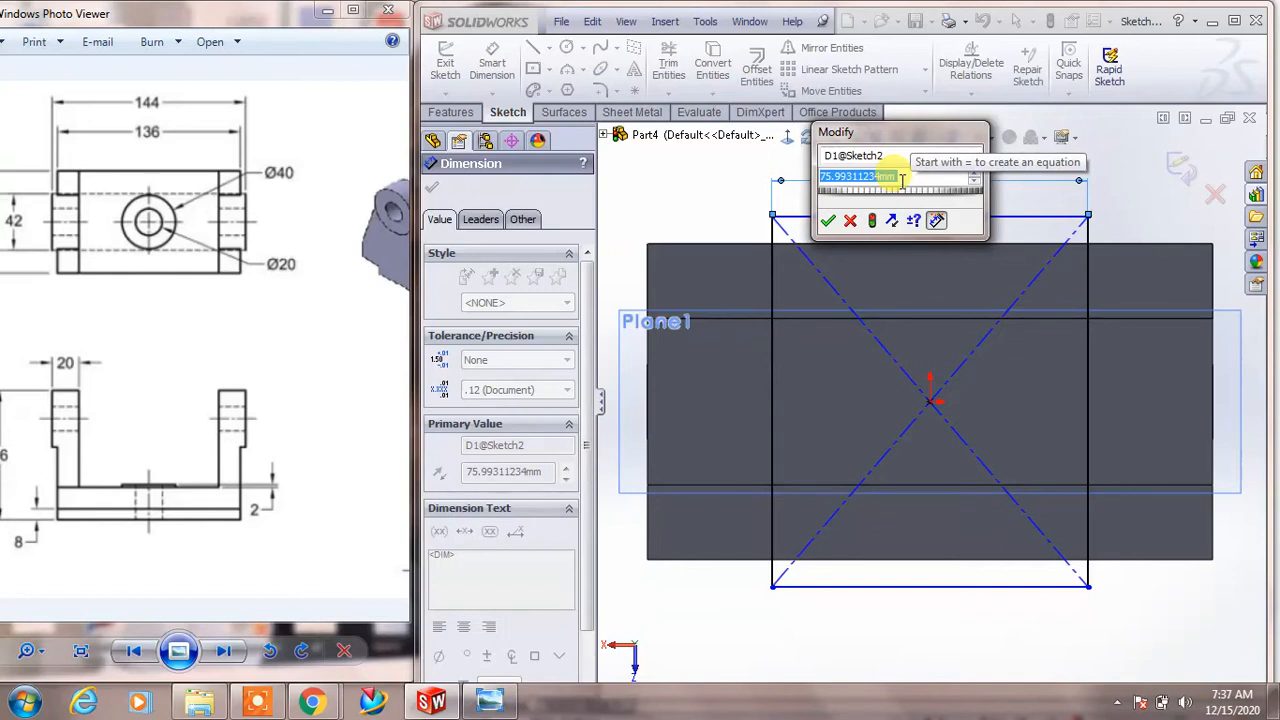
type("104")
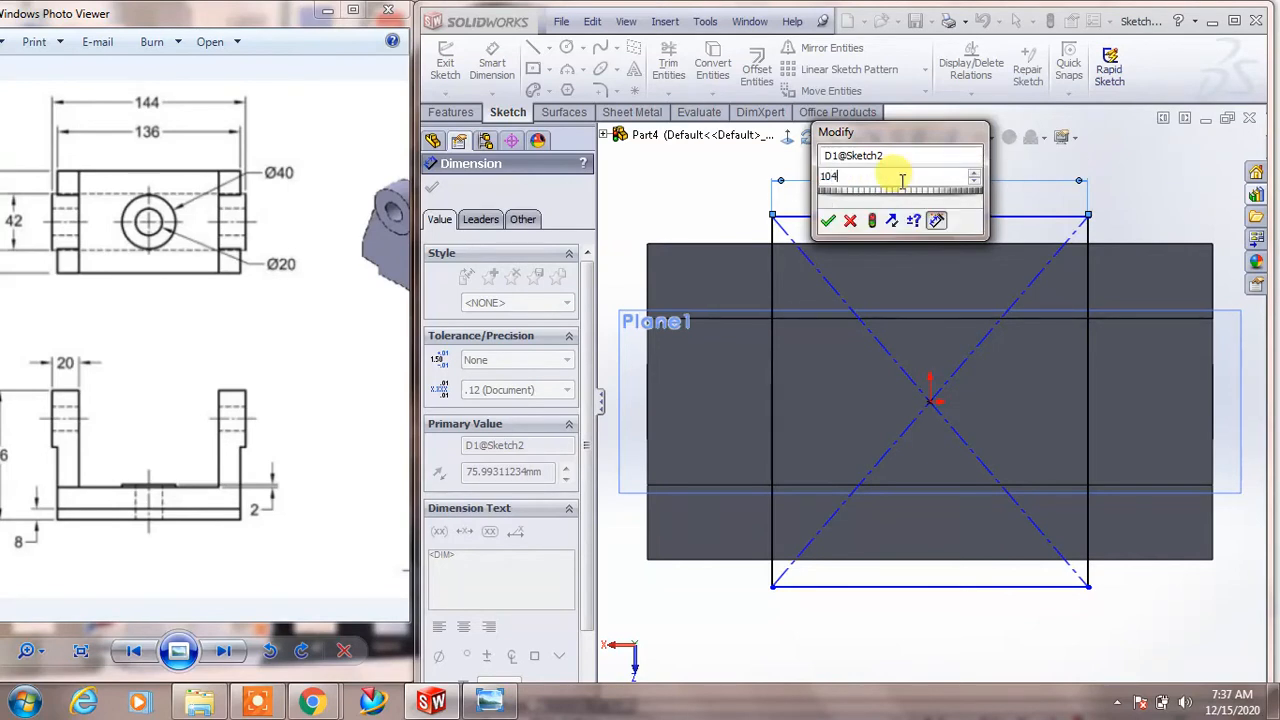
key("Return")
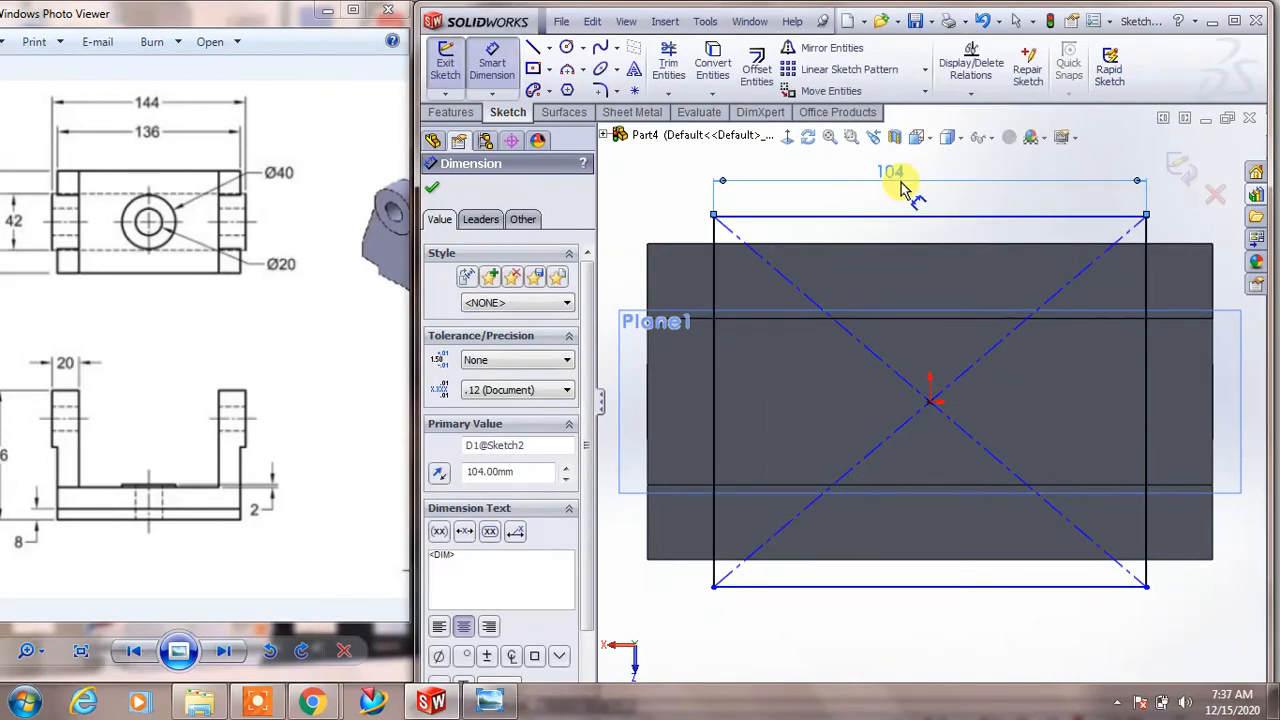
Dimension the rectangle's vertical side at its drawn length and exit the sketch
left_click(1146, 242)
left_click(1160, 228)
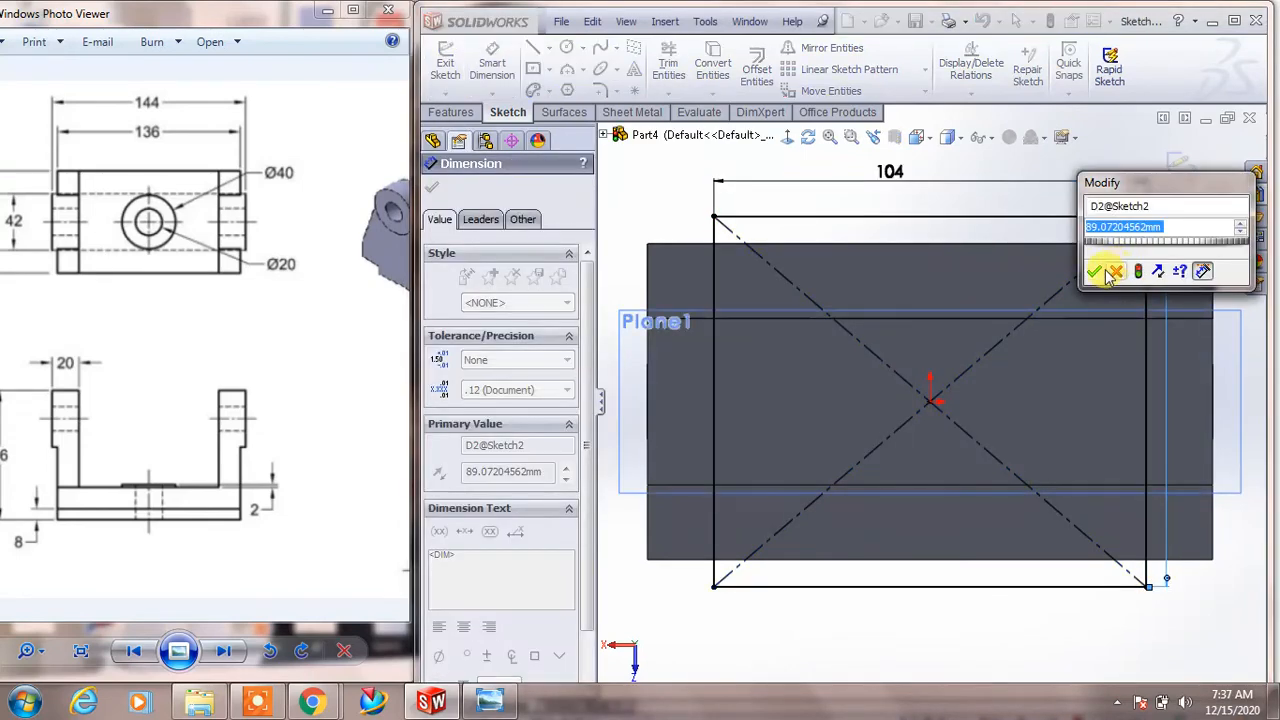
left_click(1095, 272)
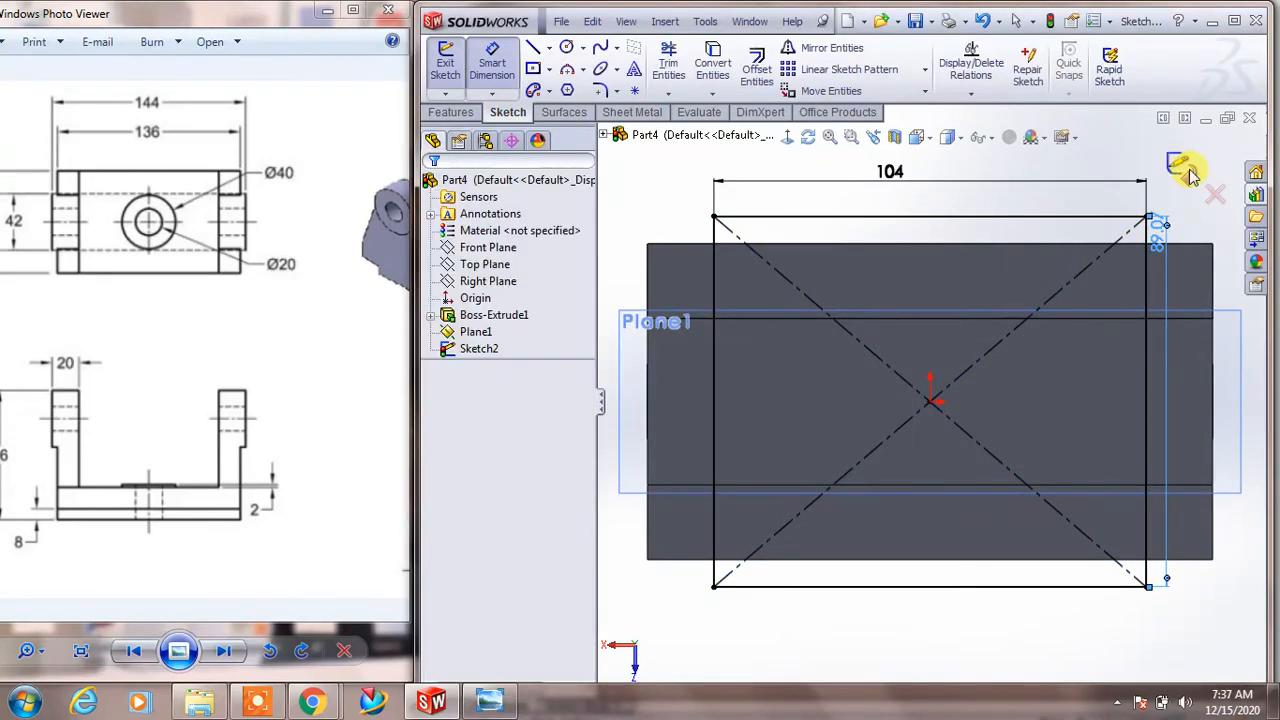
left_click(1187, 170)
left_click(451, 114)
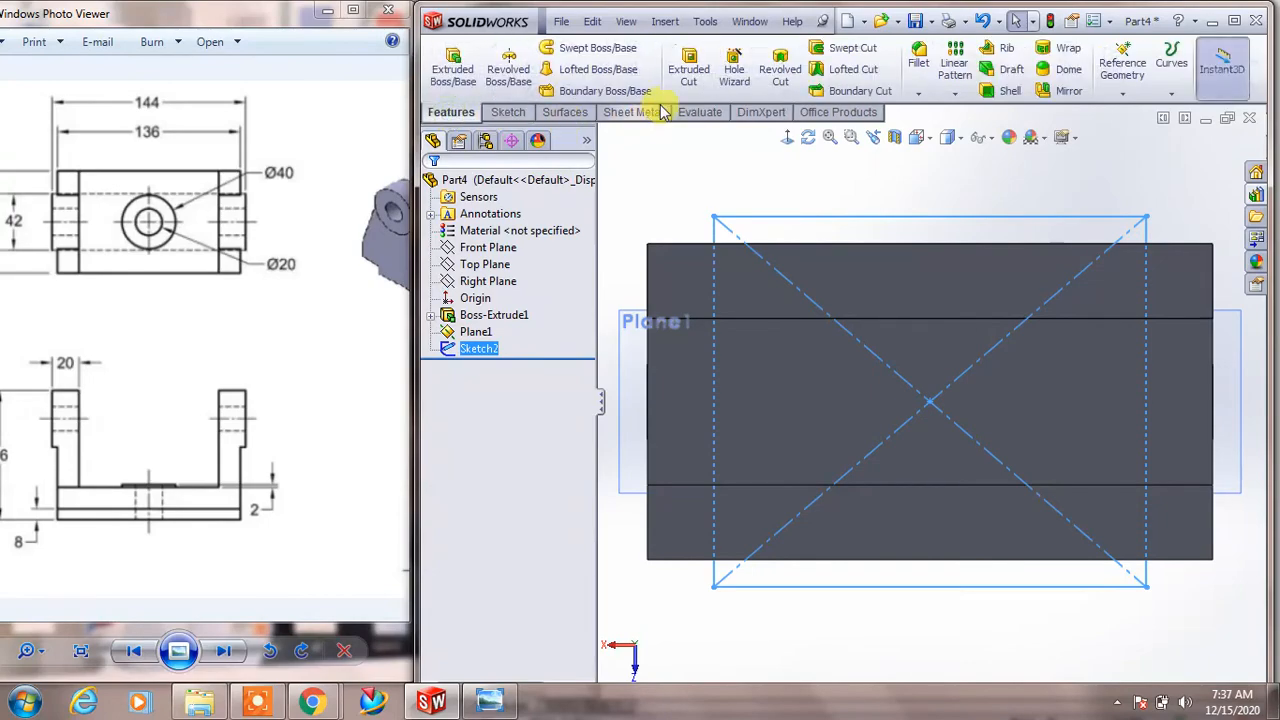
Cut-extrude the rectangle sketch from the offset plane to clear the material between the two upright lugs
left_click(686, 62)
middle_click_drag(866, 404, 945, 445)
left_click(1180, 166)
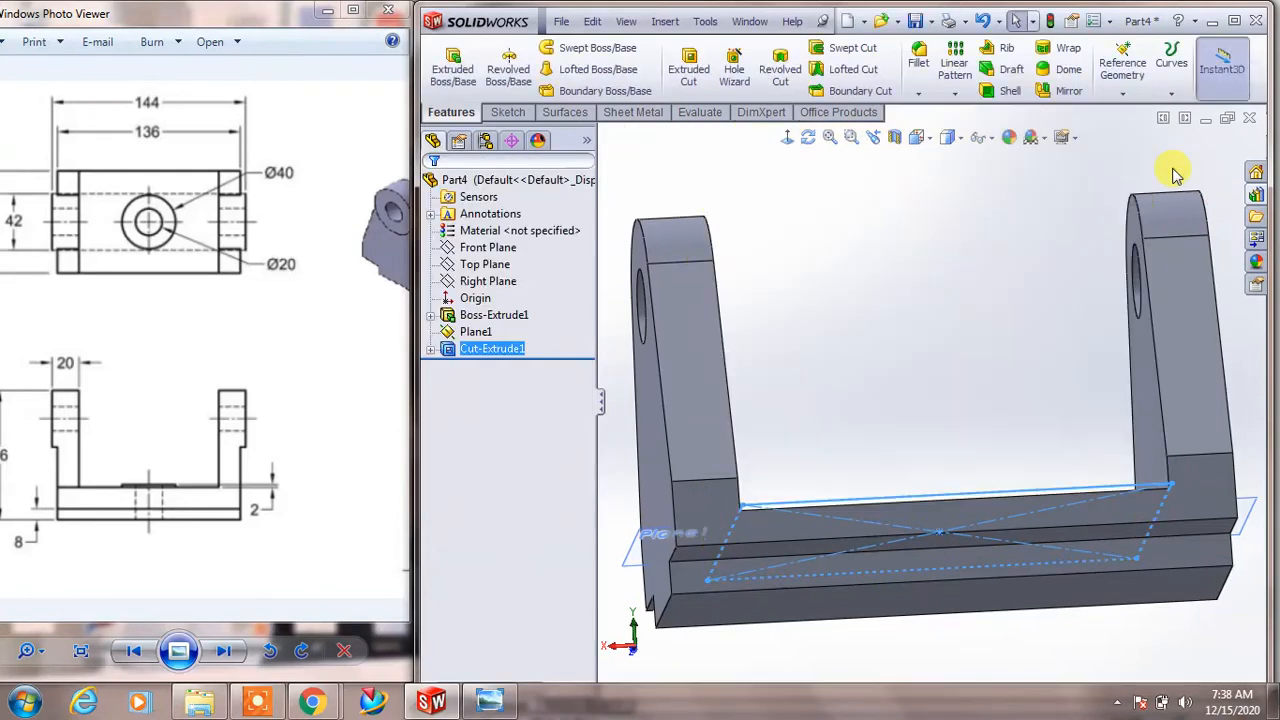
middle_click_drag(1005, 250, 929, 286)
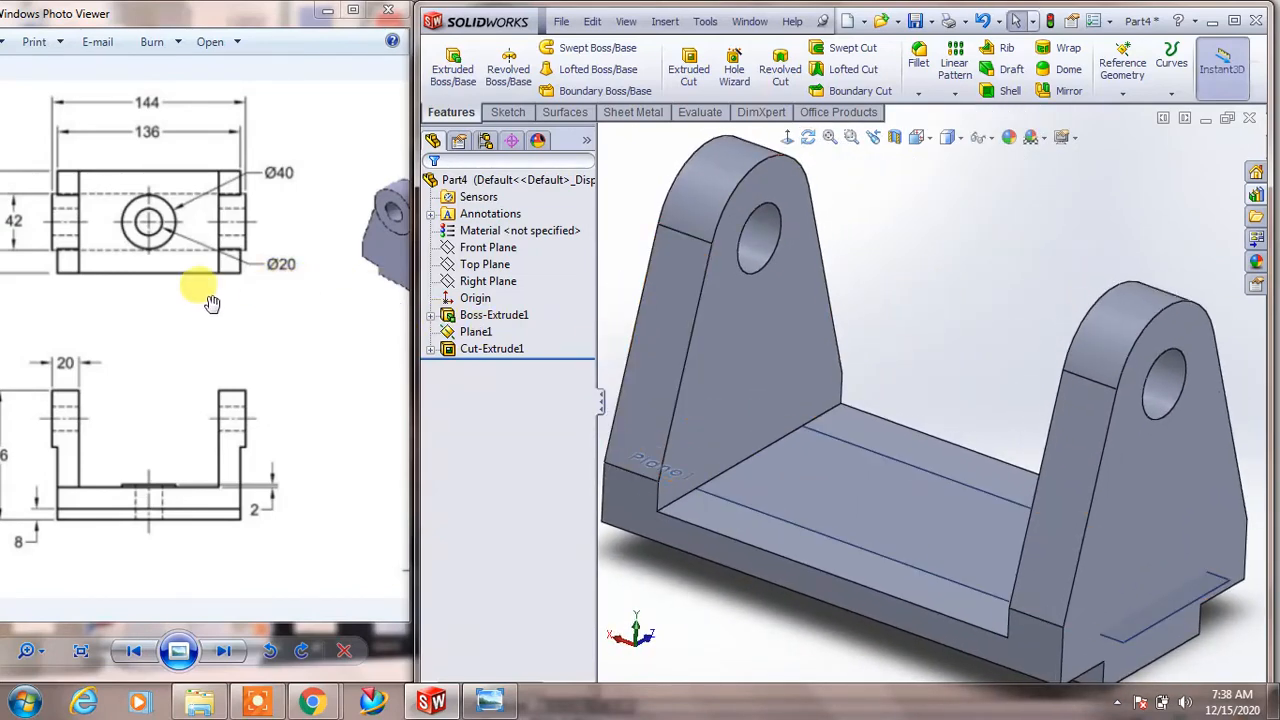
Check the boss in the reference drawing and sketch two origin-centred circles, radii about 16 and 12 mm, on the base's upper face between the lugs
left_click(250, 303)
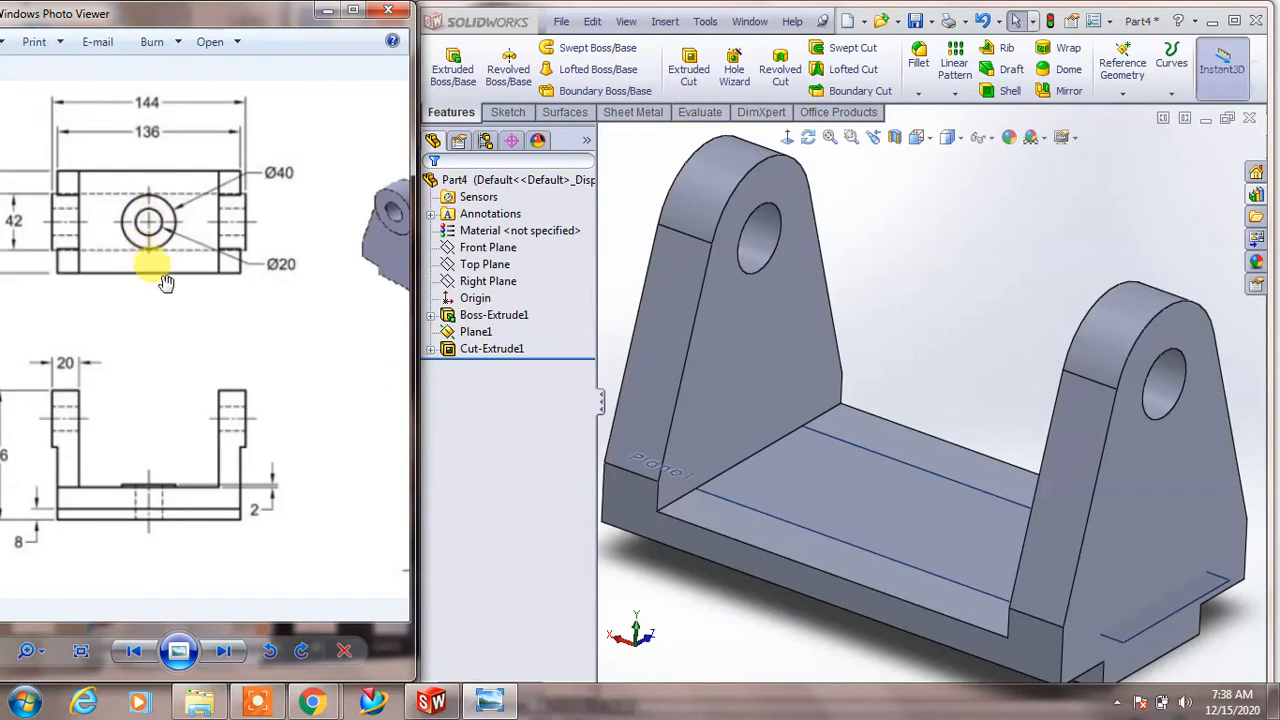
left_click_drag(239, 329, 137, 334)
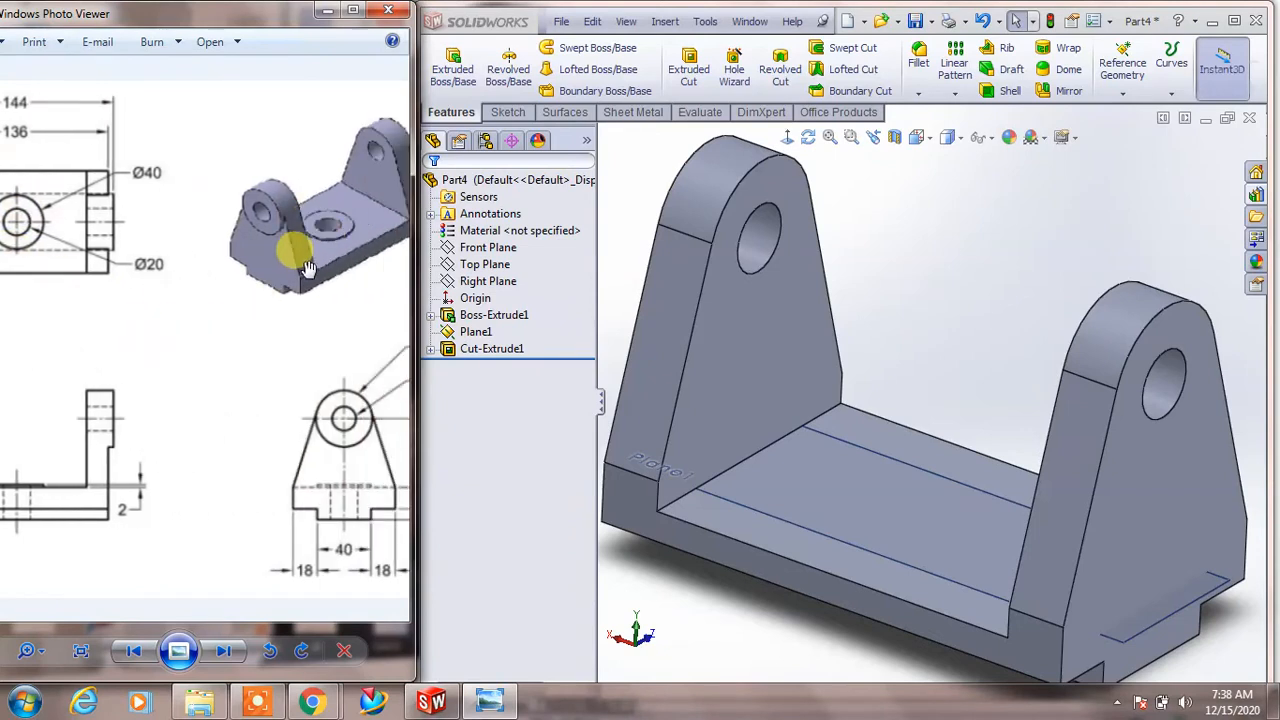
left_click(868, 488)
left_click(507, 112)
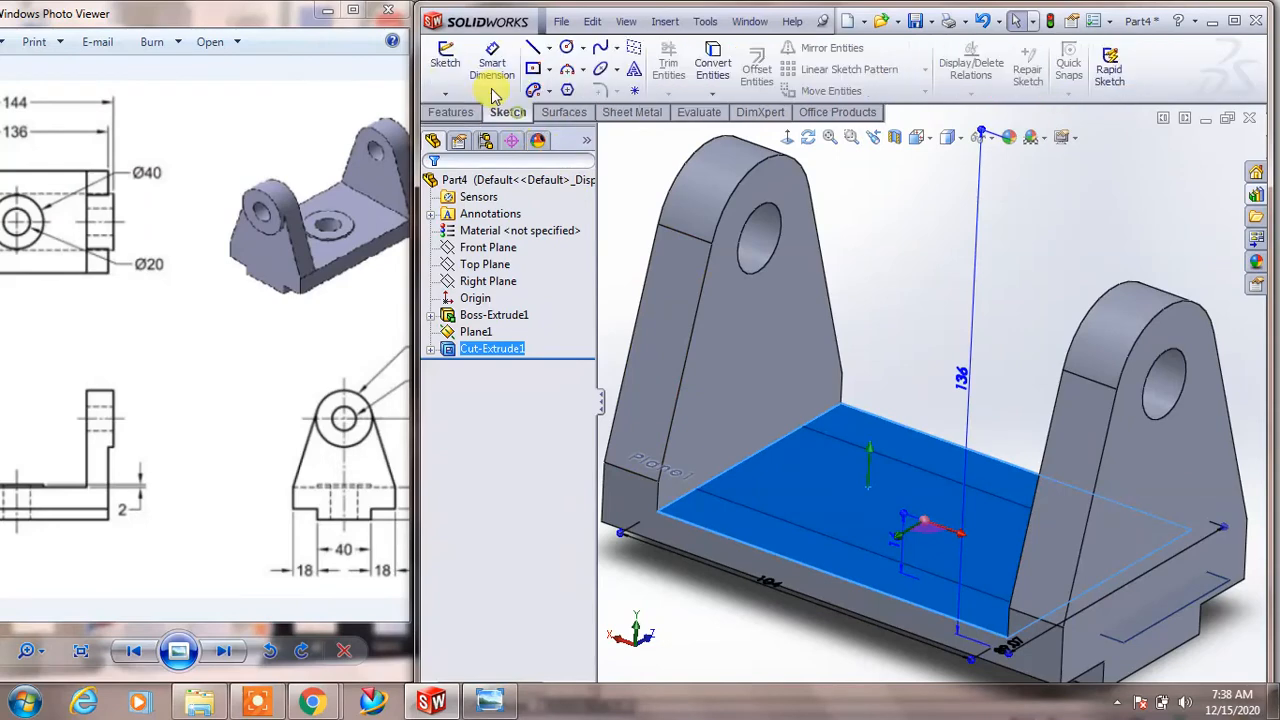
left_click(446, 62)
left_click(790, 137)
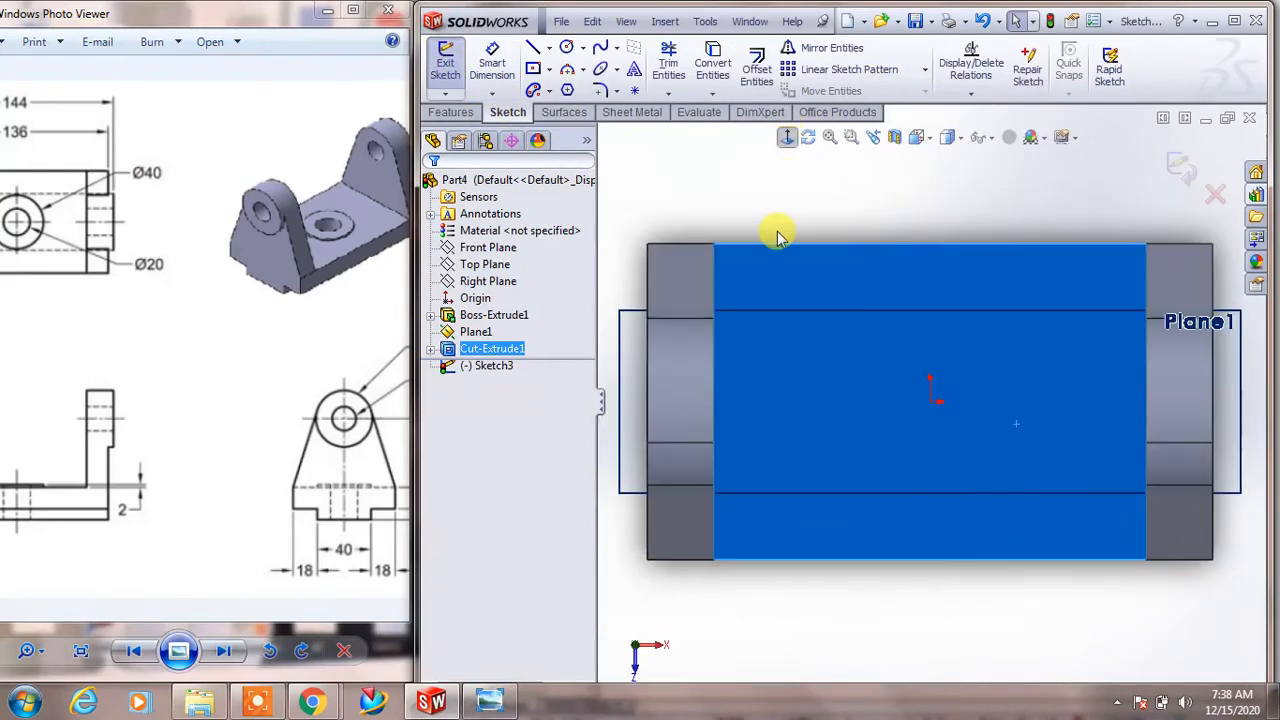
left_click(566, 49)
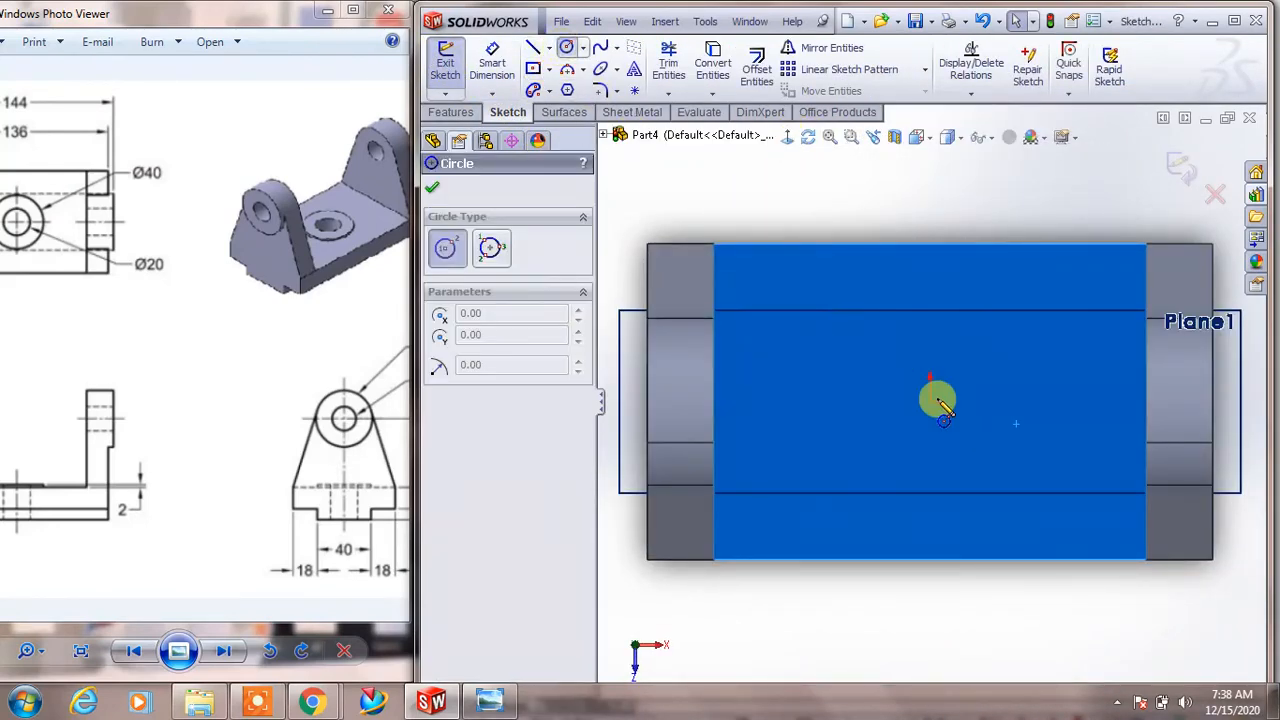
left_click(930, 402)
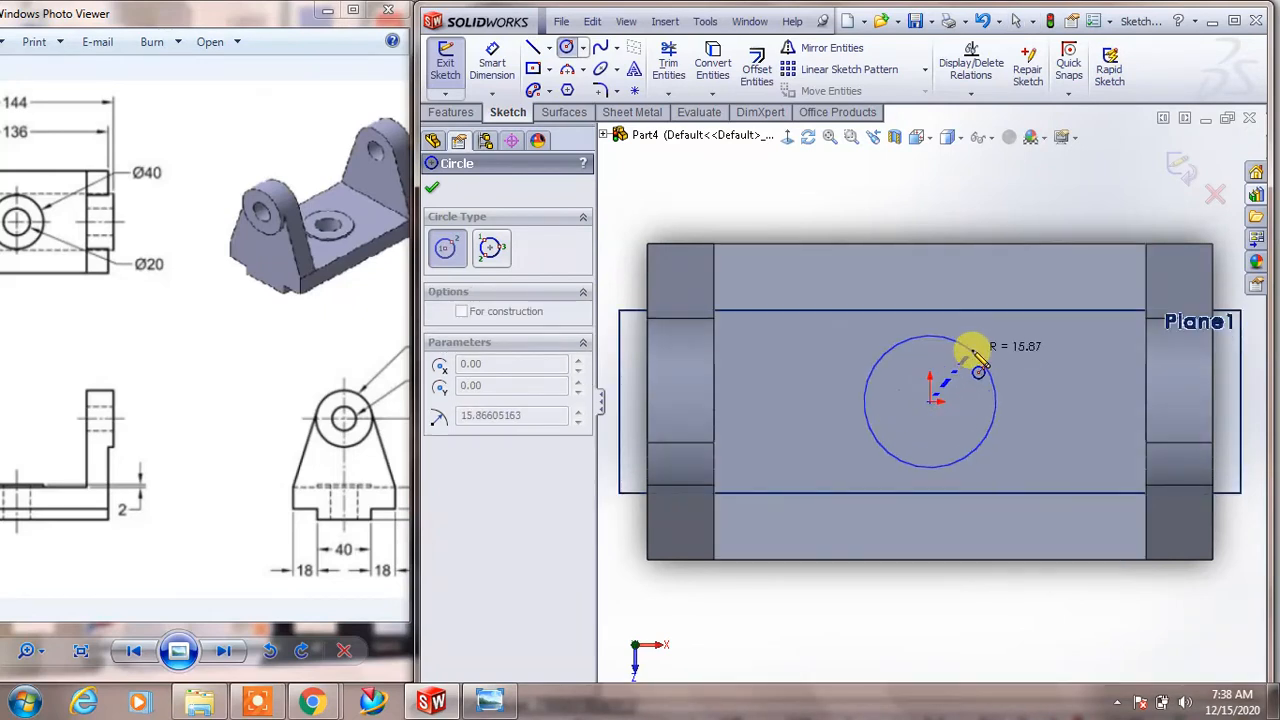
left_click(972, 349)
left_click(930, 402)
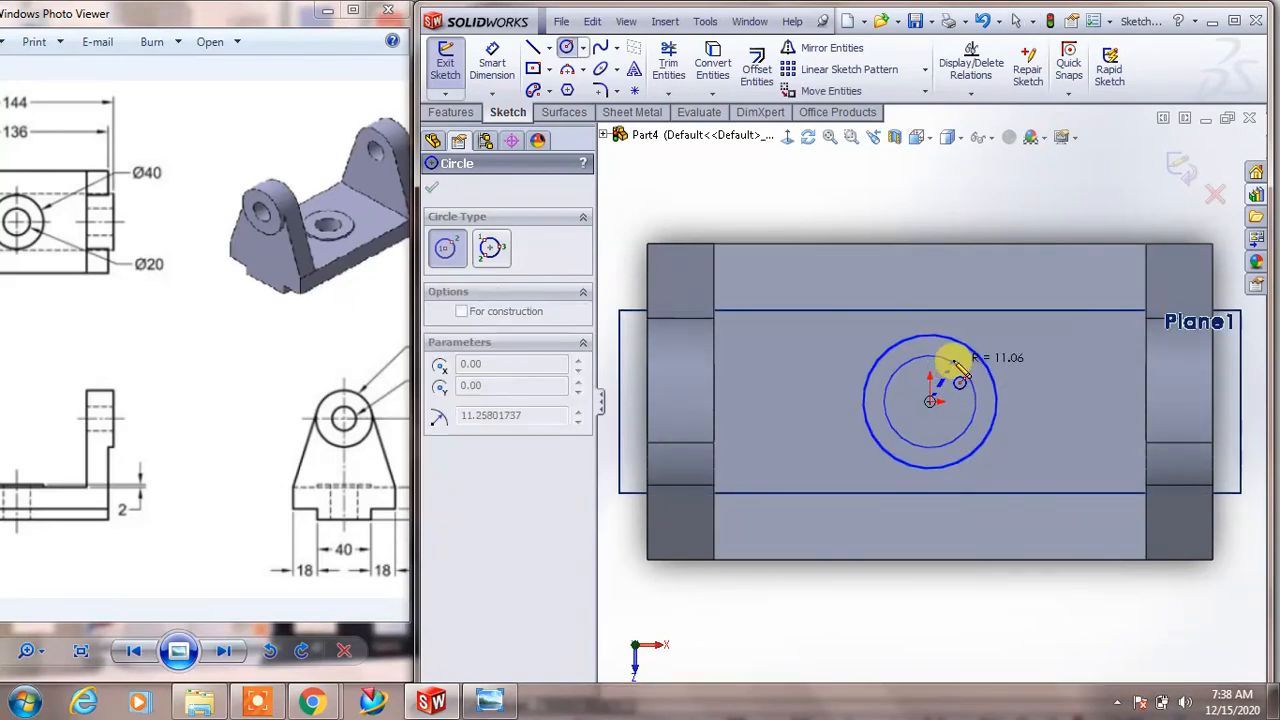
left_click(956, 360)
Dimension the inner circle to 20 mm and the outer circle to 40 mm diameter, and exit the sketch
left_click(492, 62)
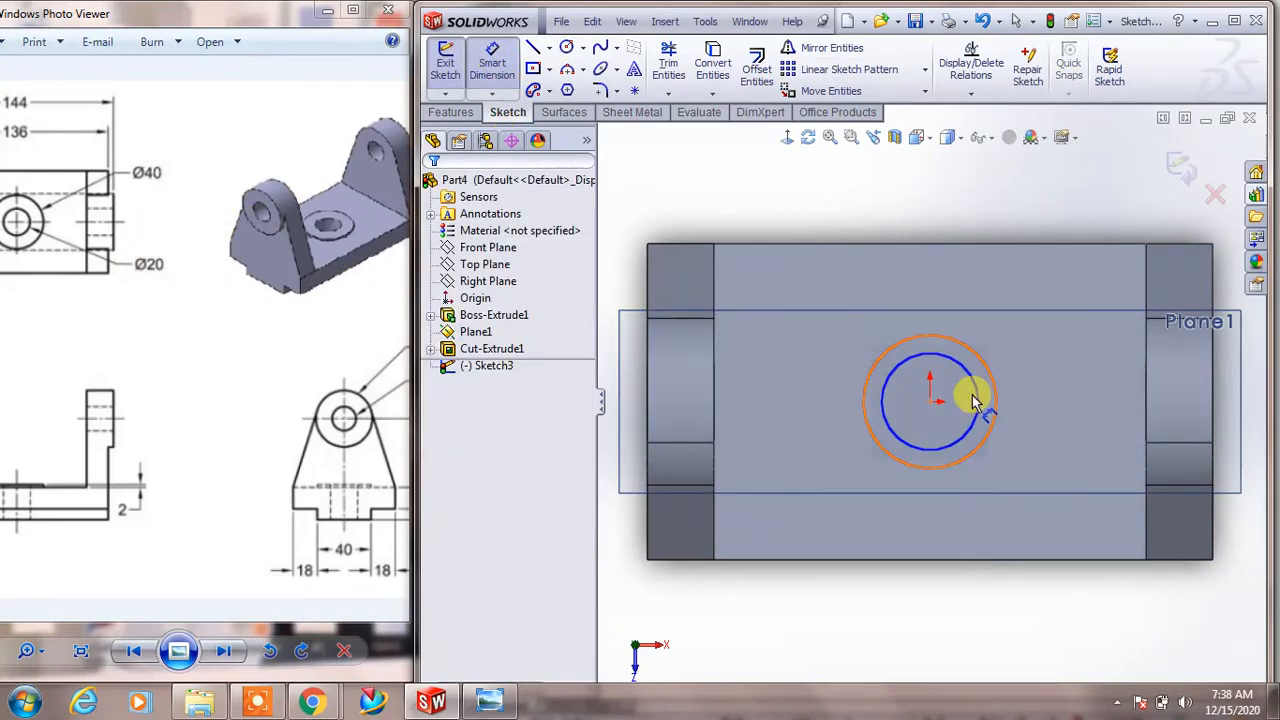
left_click(966, 350)
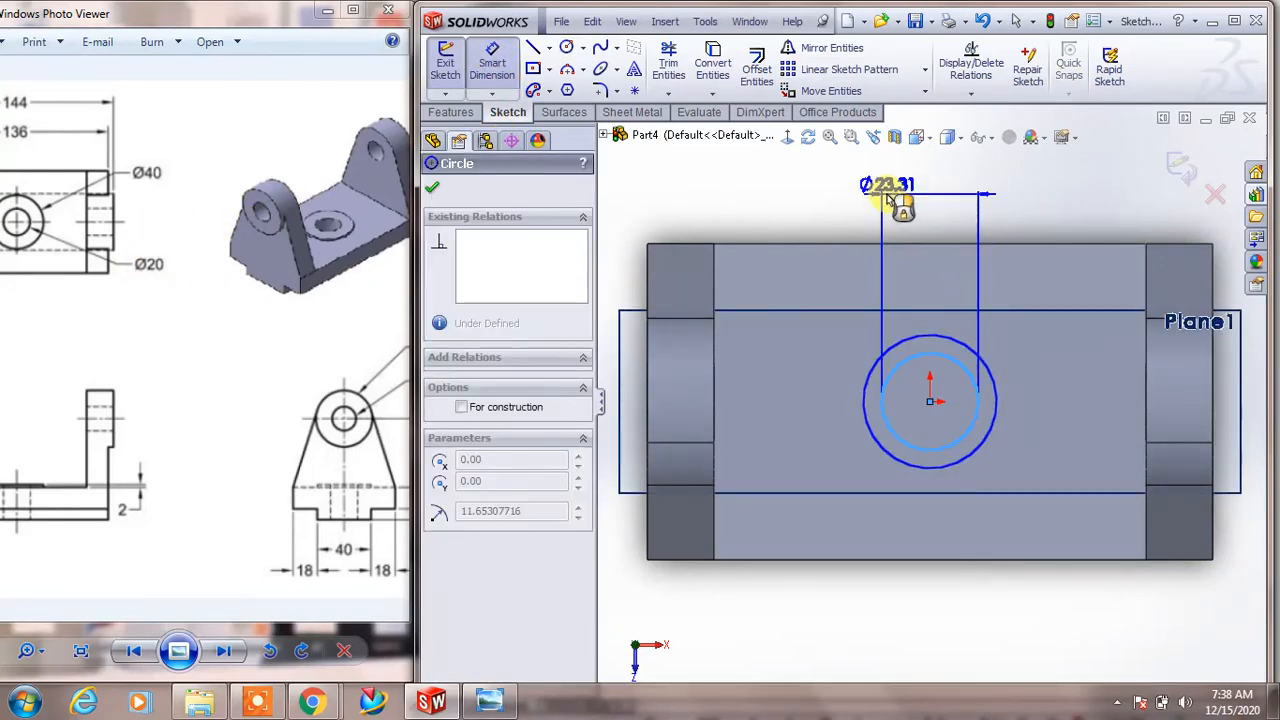
left_click(886, 190)
type("20")
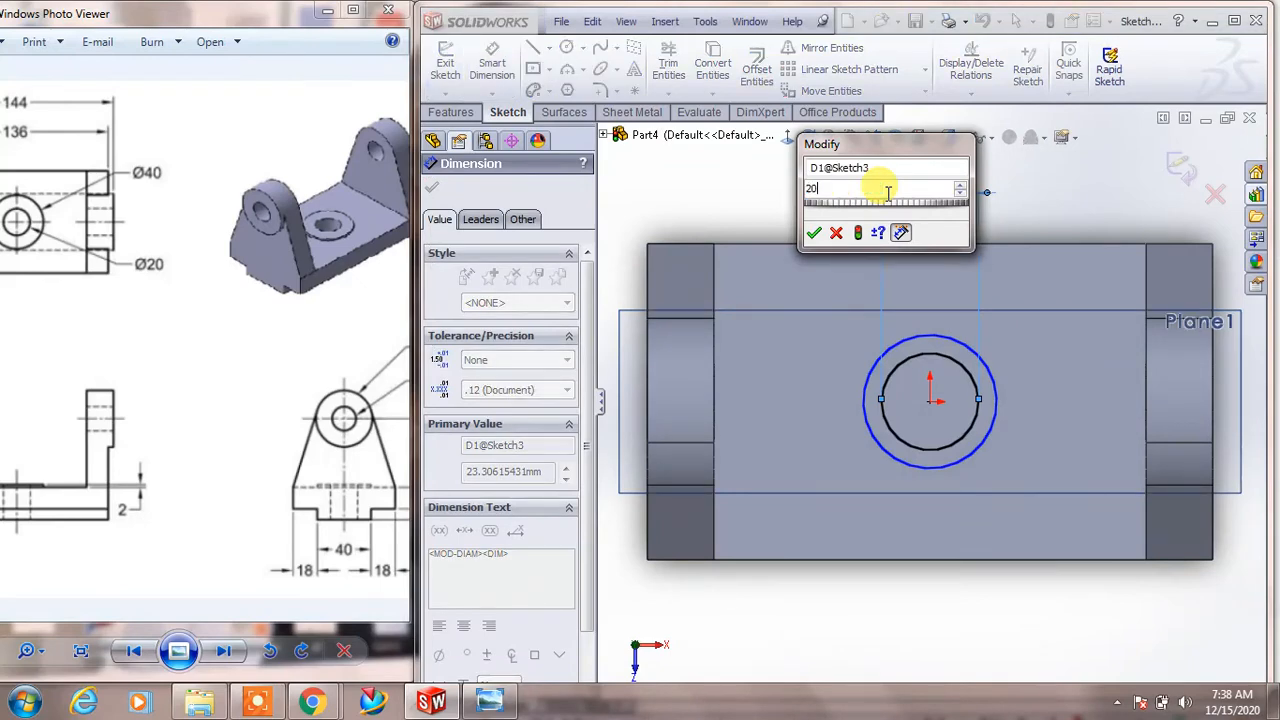
key("Return")
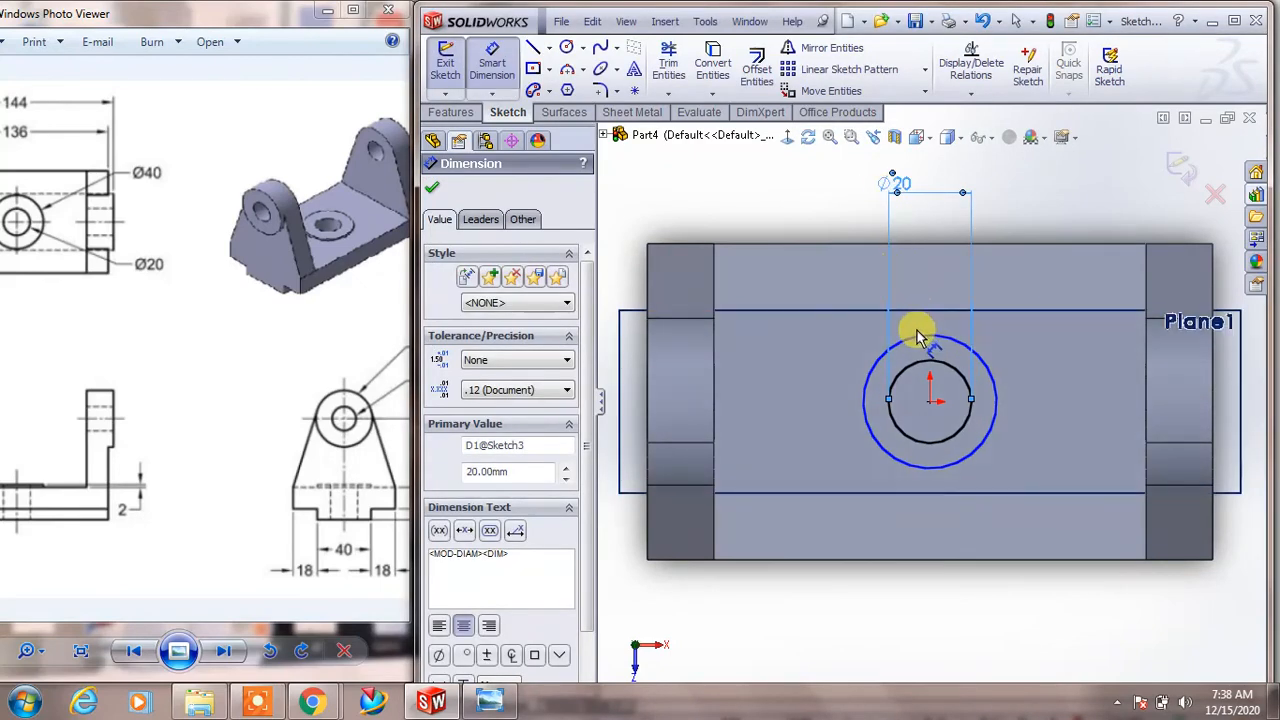
left_click(912, 334)
left_click(785, 212)
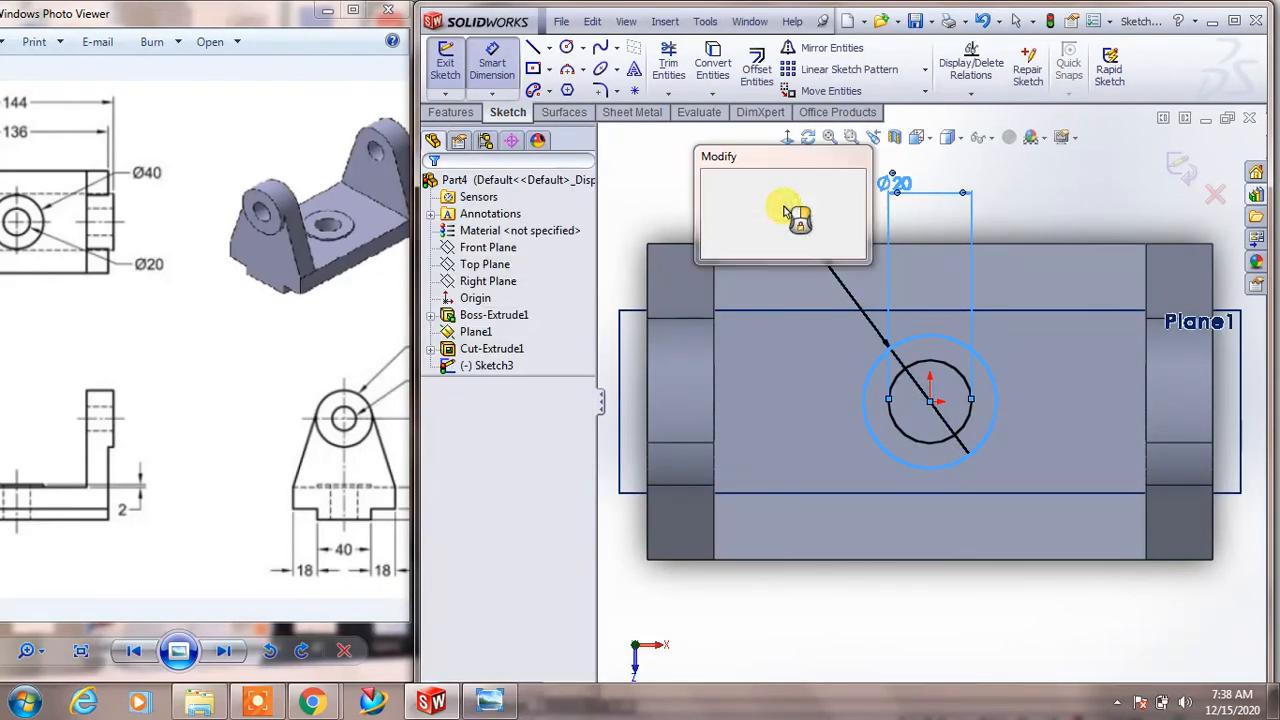
type("40")
key("Return")
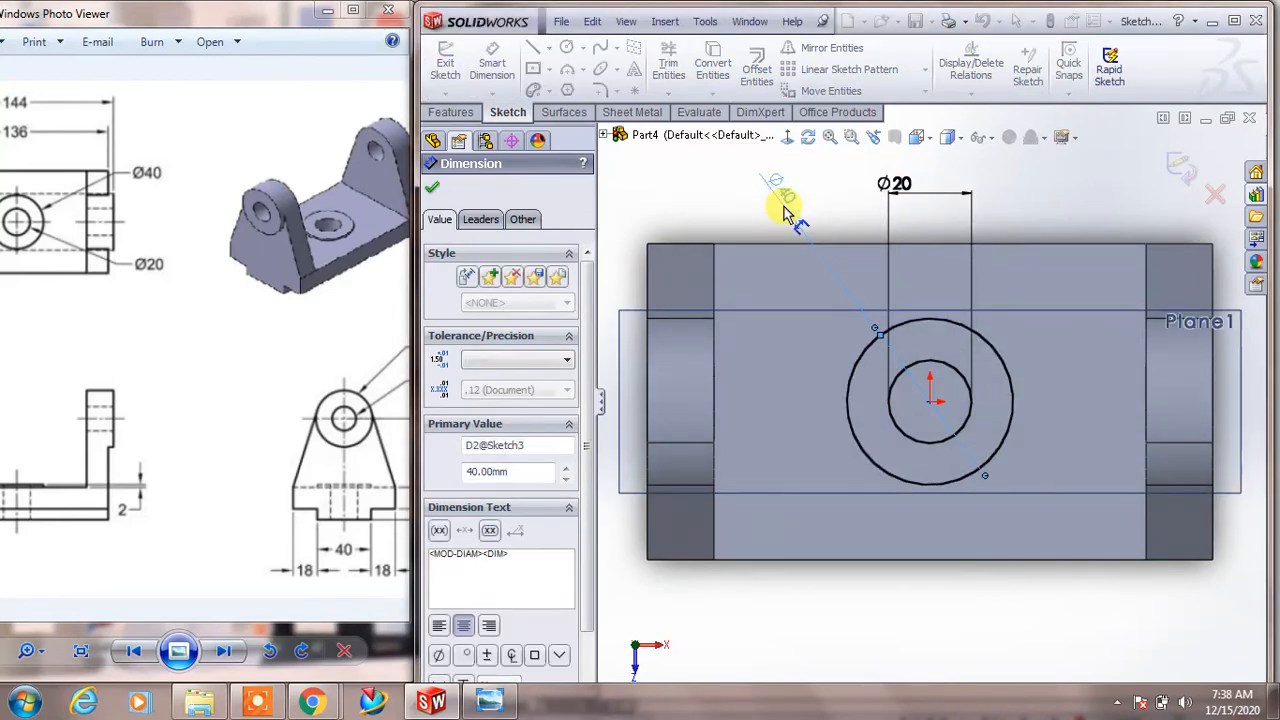
left_click(1178, 166)
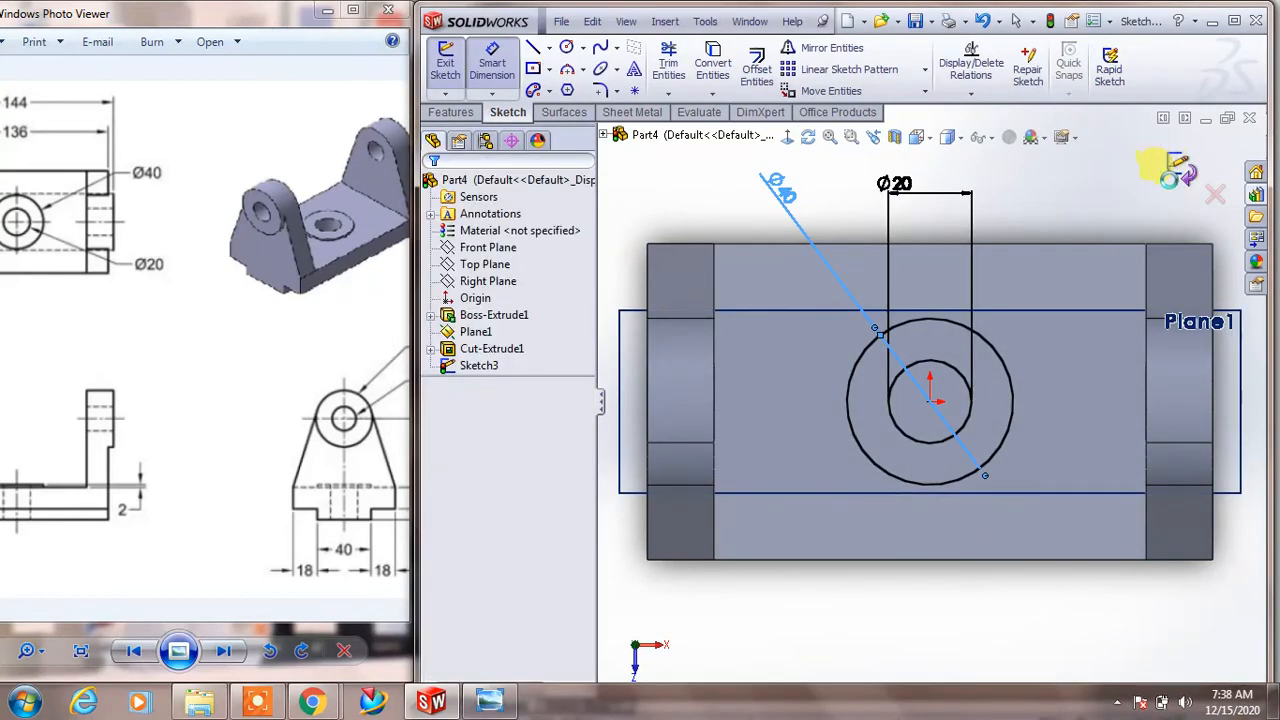
Start a boss extrusion from the concentric-circle sketch and open its contour selection
middle_click_drag(1045, 380, 983, 286)
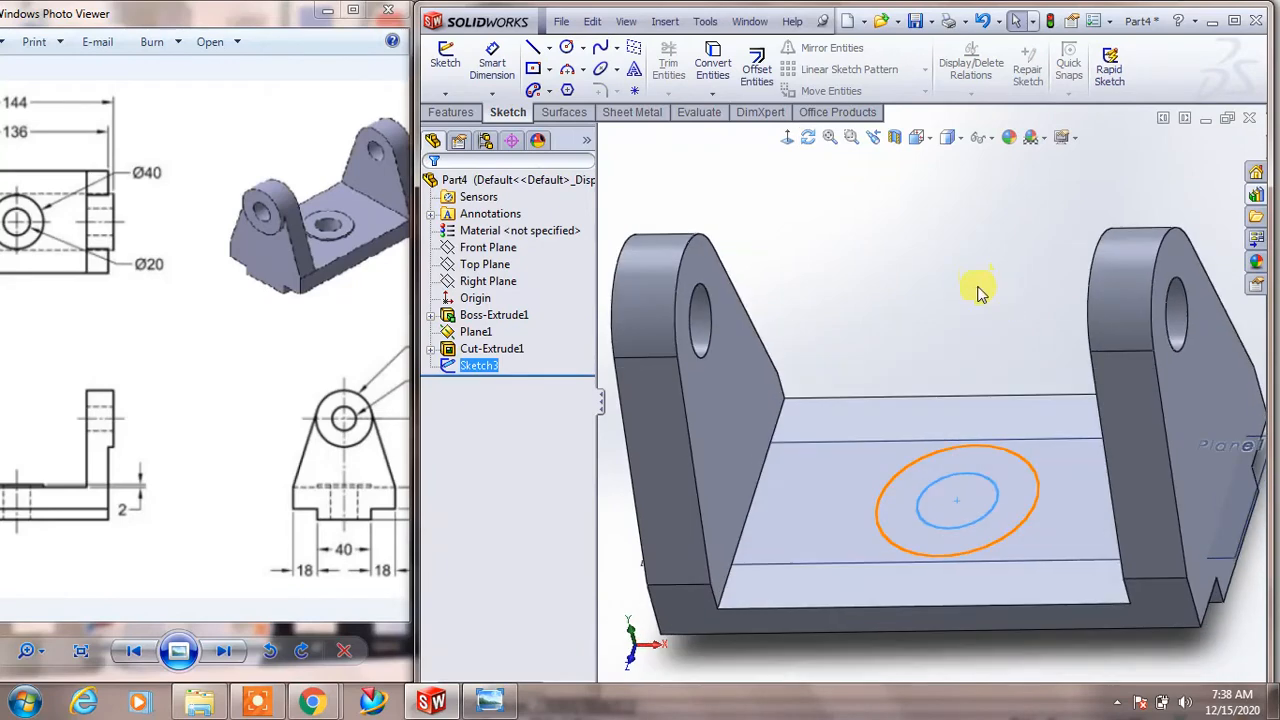
left_click(946, 268)
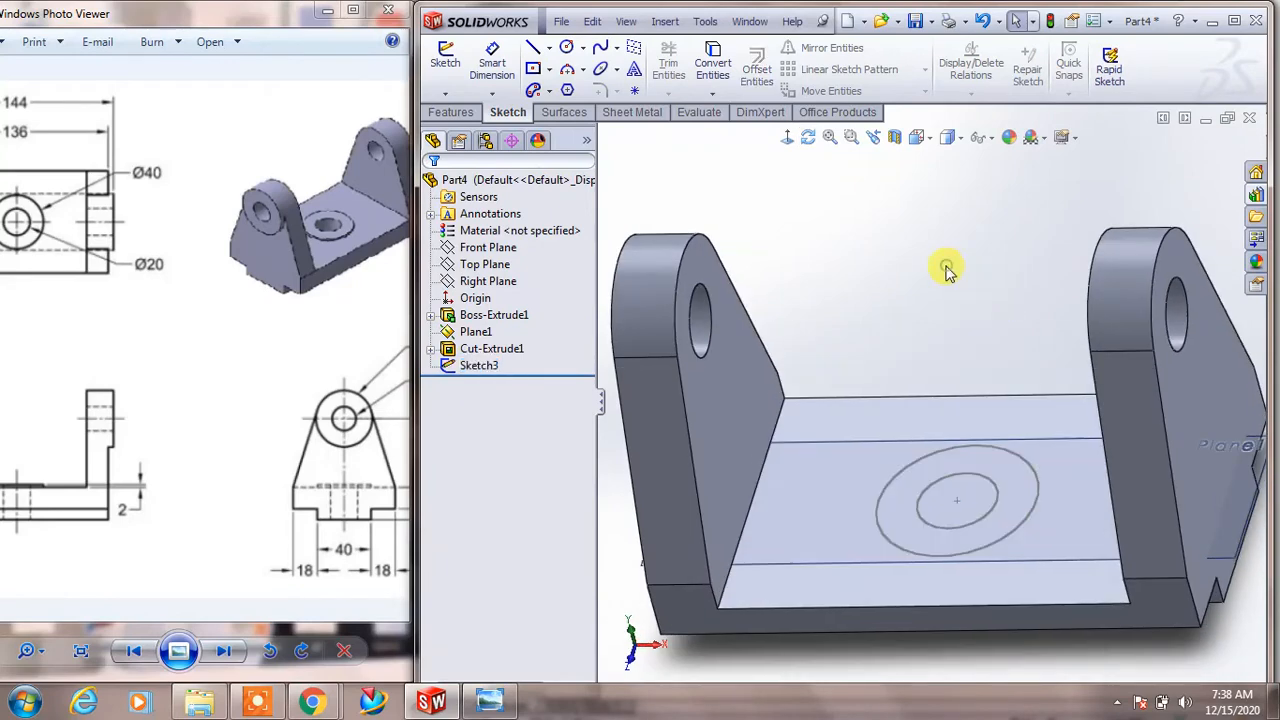
left_click(462, 117)
left_click(452, 64)
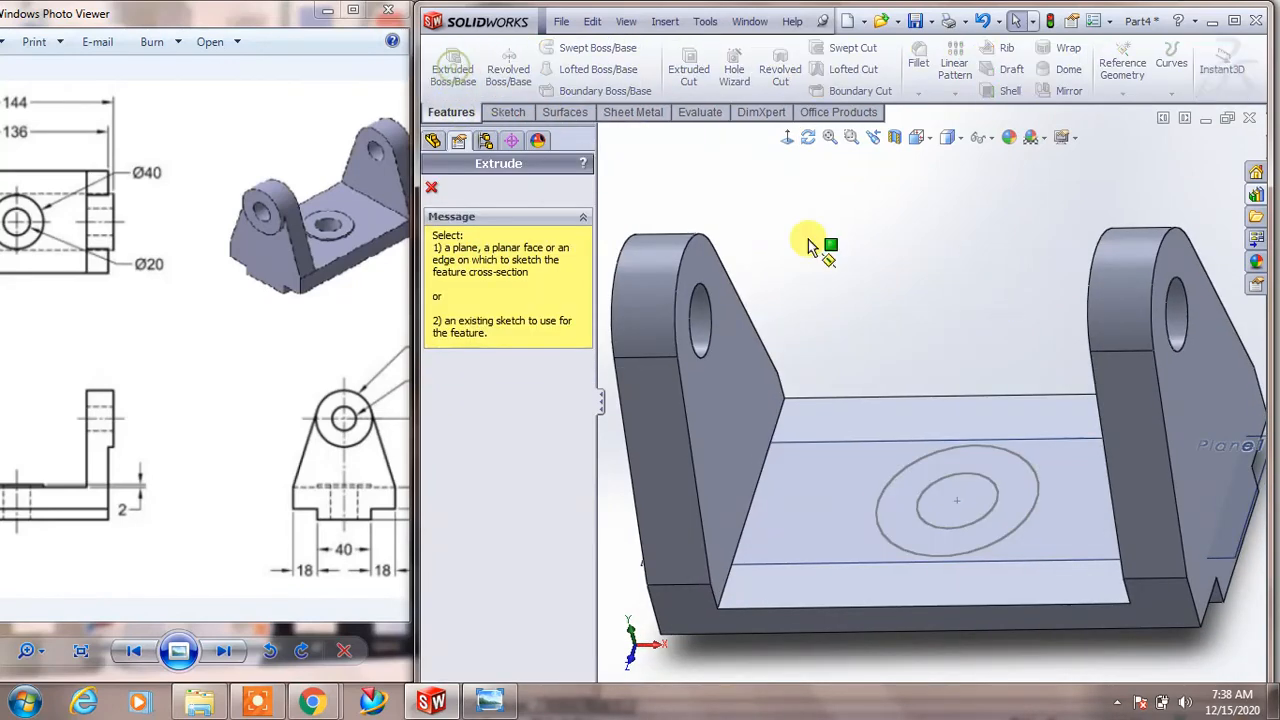
left_click(964, 478)
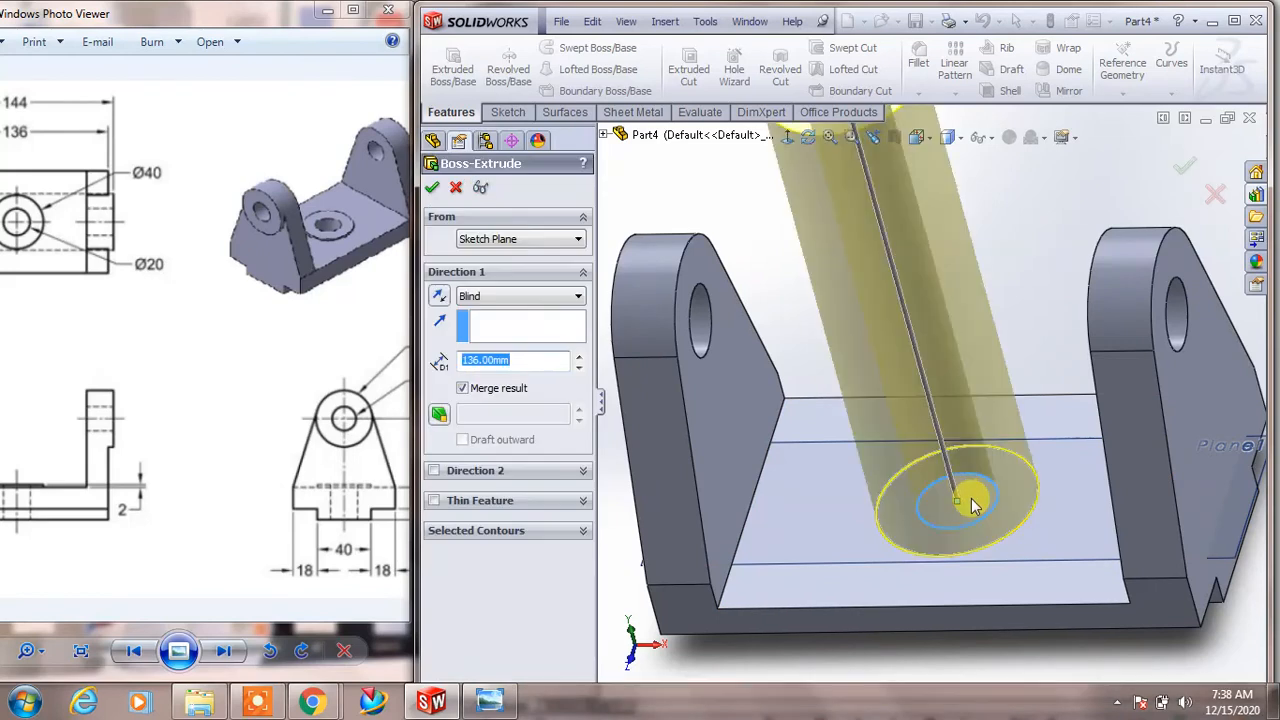
left_click(448, 531)
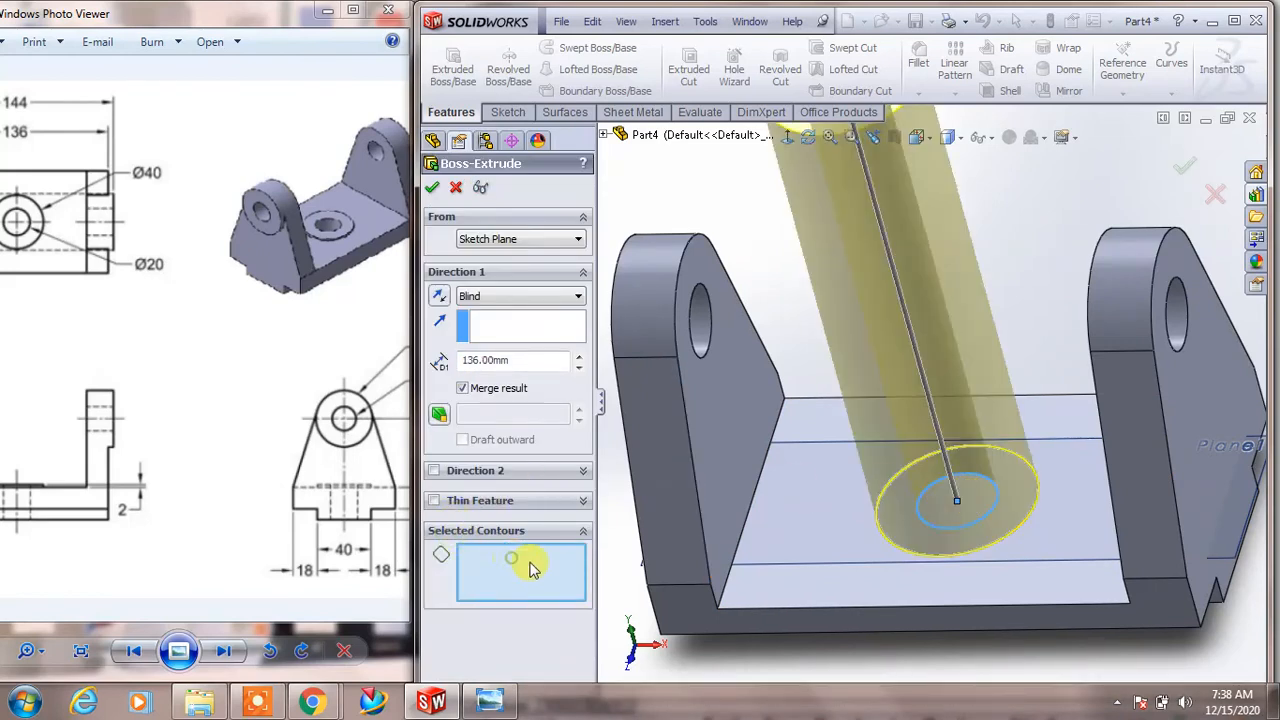
left_click(962, 522)
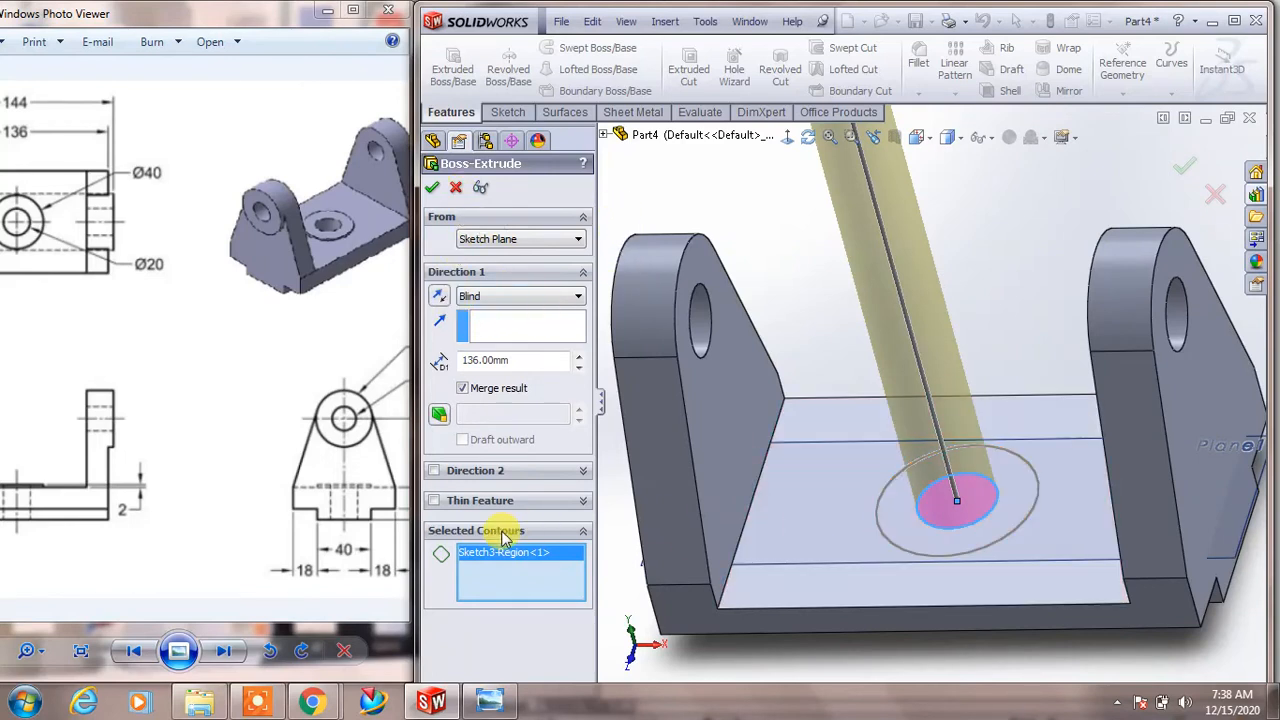
right_click(505, 557)
left_click(556, 570)
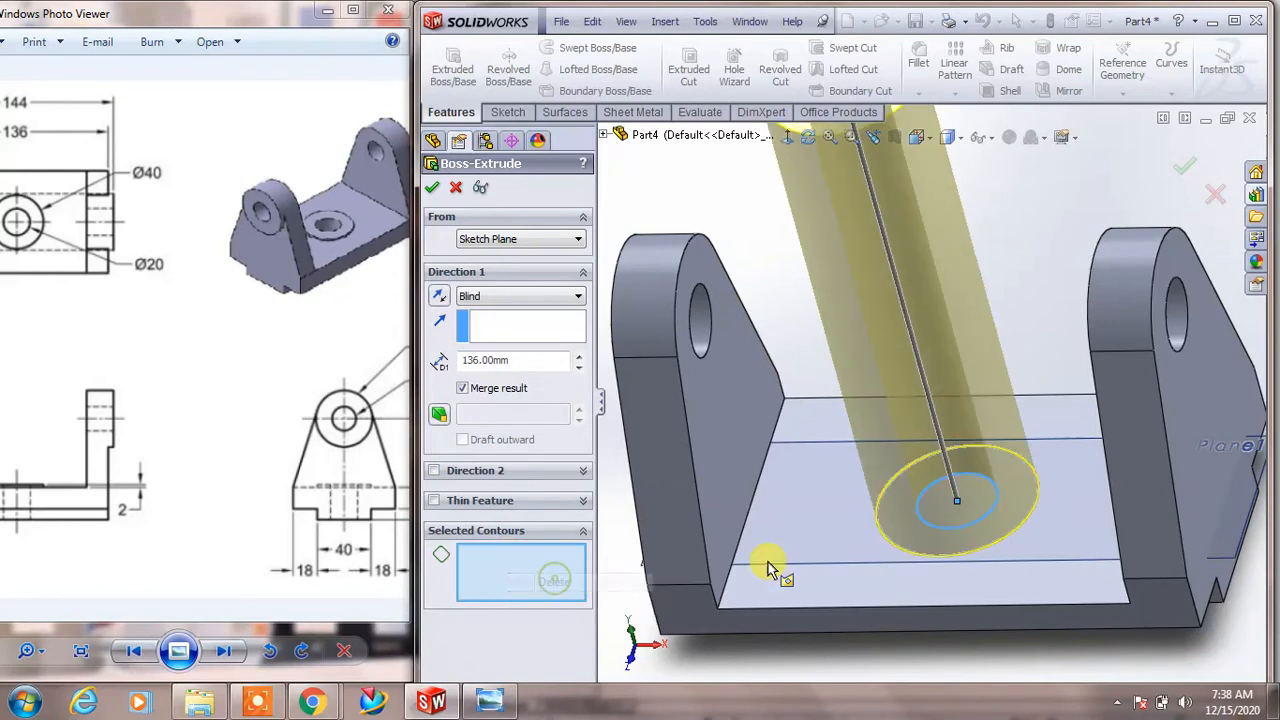
Choose the ring between the two circles as the contour, check the boss height in the drawing and extrude it 2 mm
left_click(912, 535)
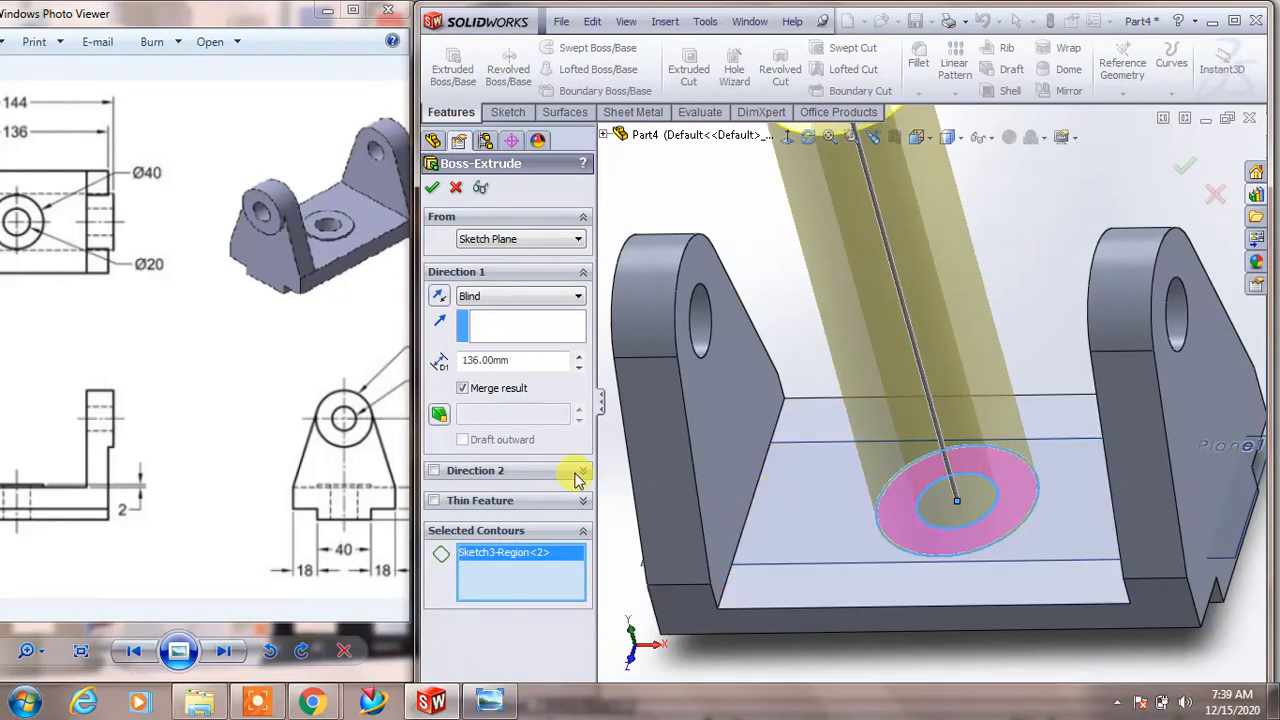
mouse_move(53, 257)
left_mouse_down()
mouse_move(296, 318)
mouse_move(306, 514)
left_mouse_up()
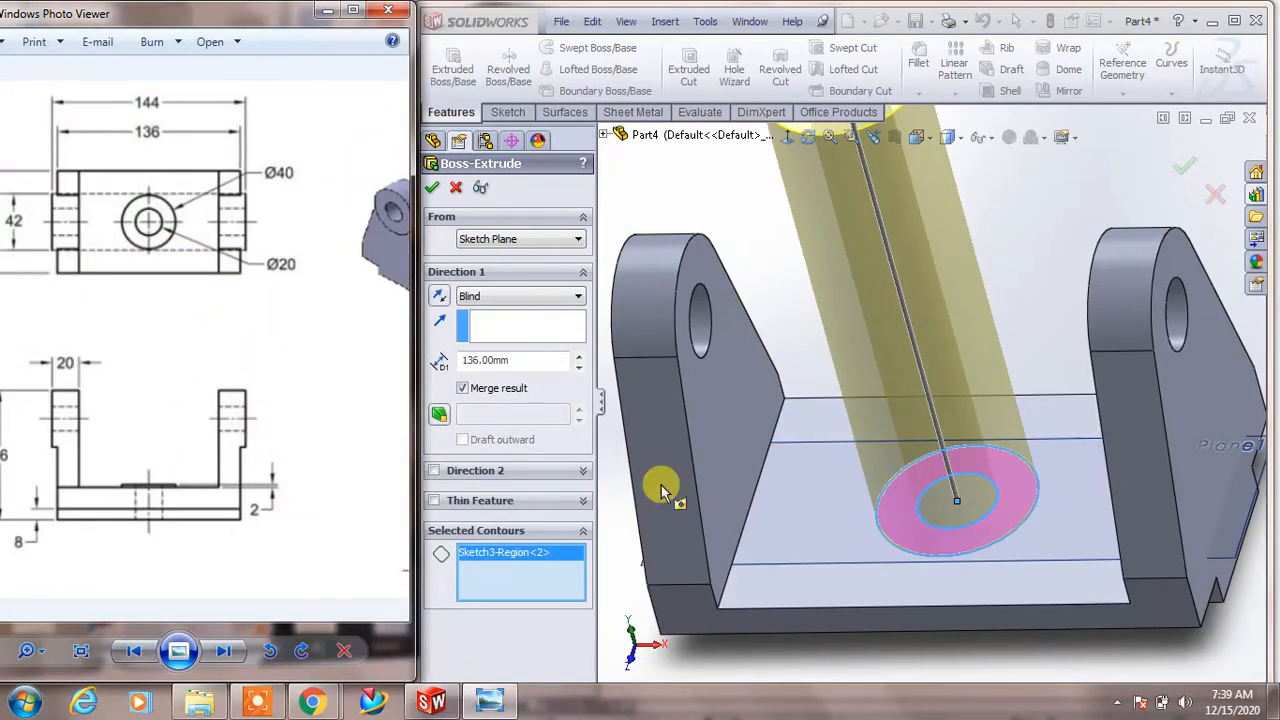
double_click(504, 363)
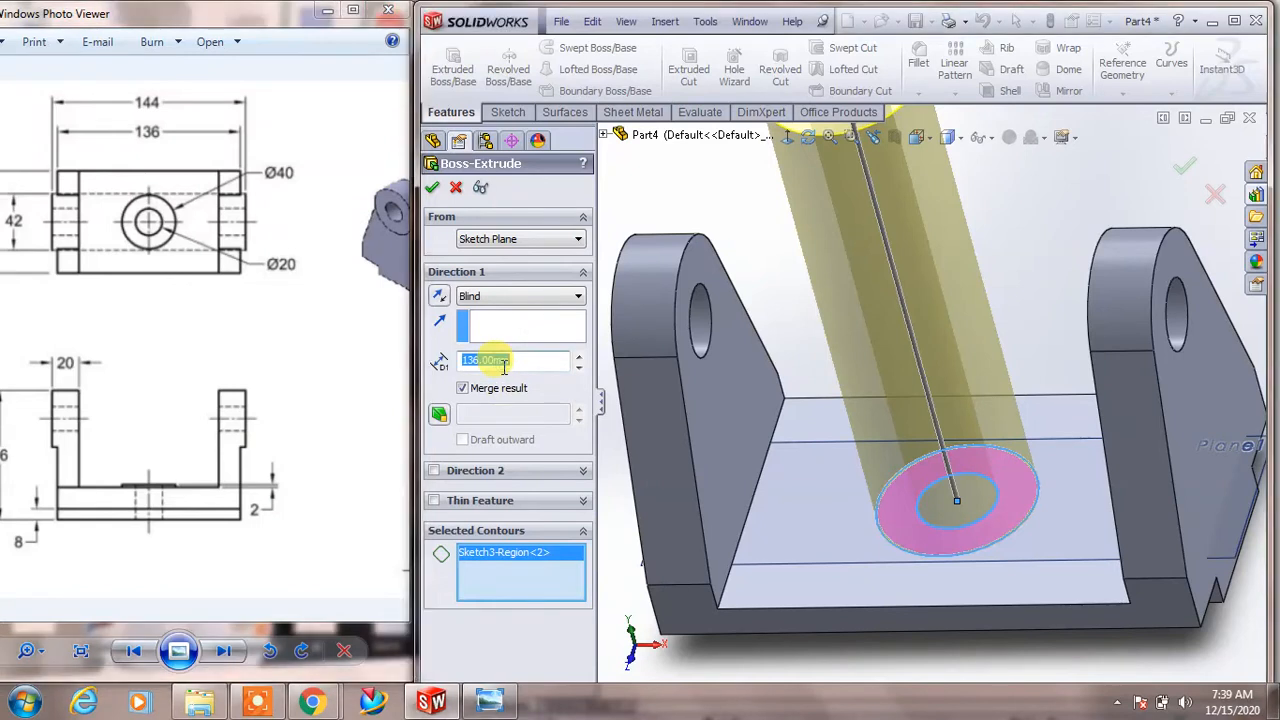
type("2")
key("Return")
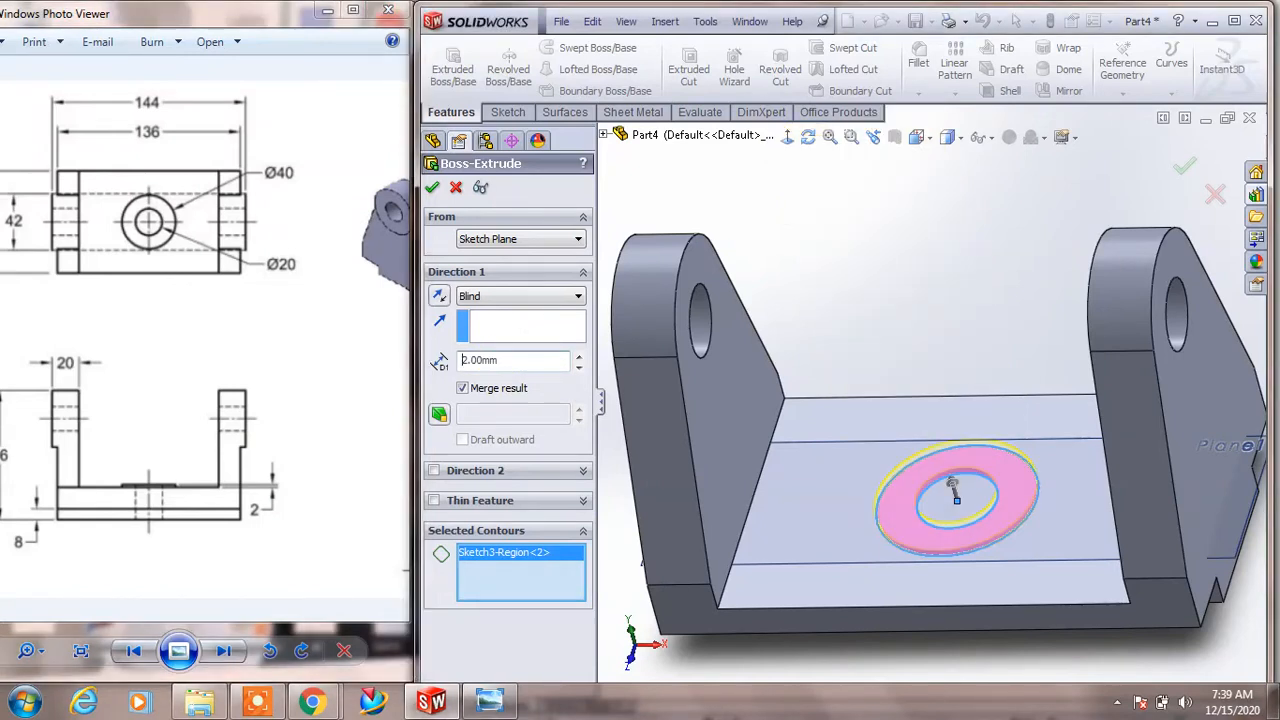
left_click(432, 188)
left_click(886, 292)
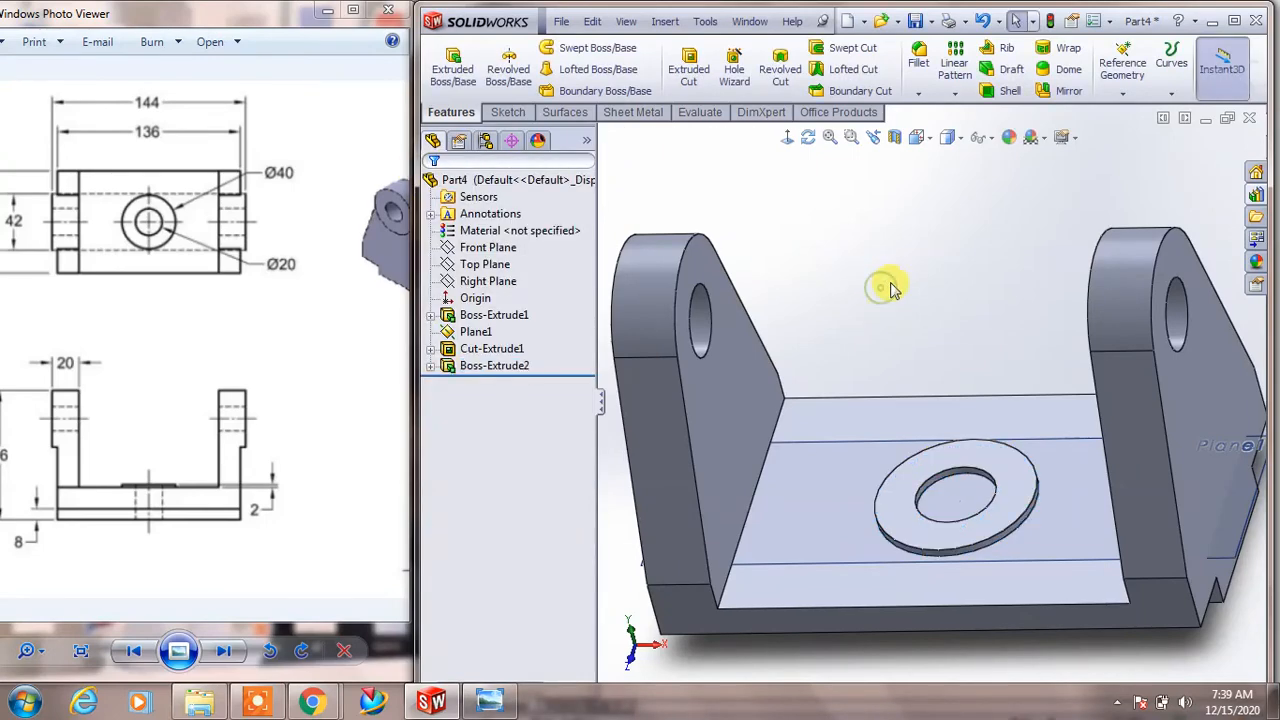
Show the concentric-circle sketch used by the ring boss so that it can be reused
left_click(431, 365)
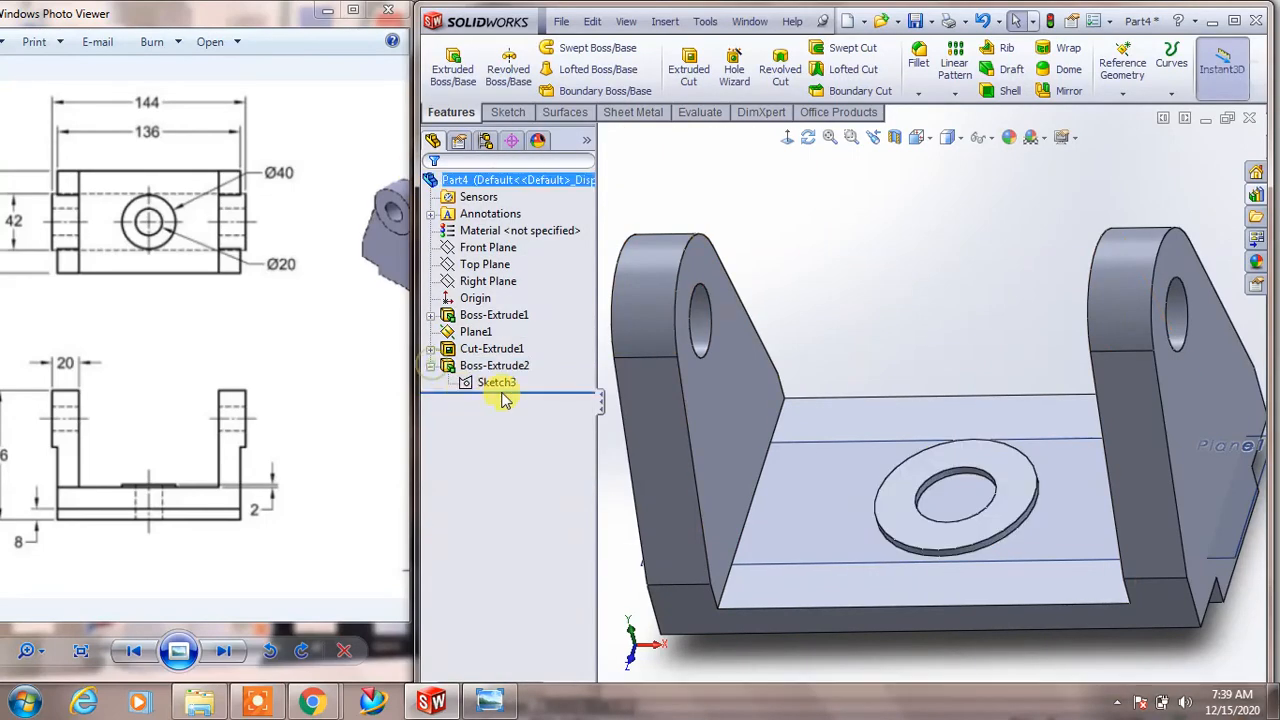
left_click(500, 384)
right_click(503, 388)
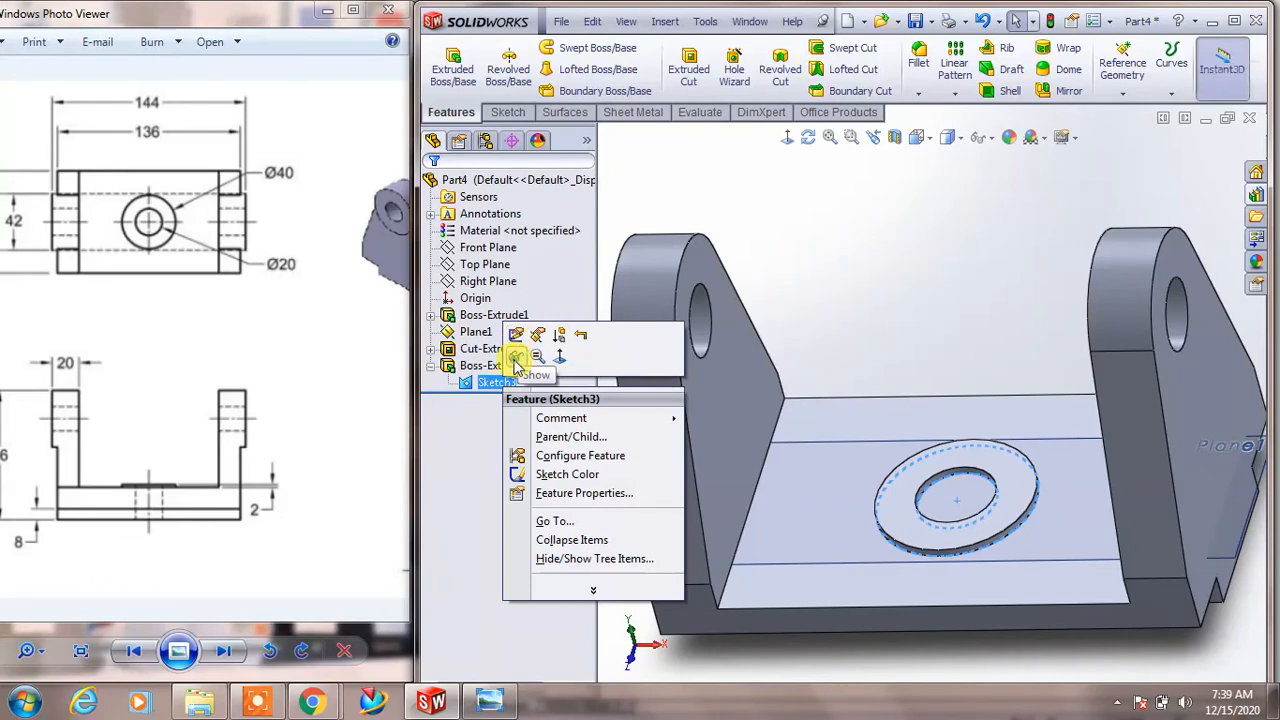
left_click(713, 204)
Cut the inner-circle contour of the concentric-circle sketch through the base as a 38 mm blind Extruded Cut
left_click(687, 64)
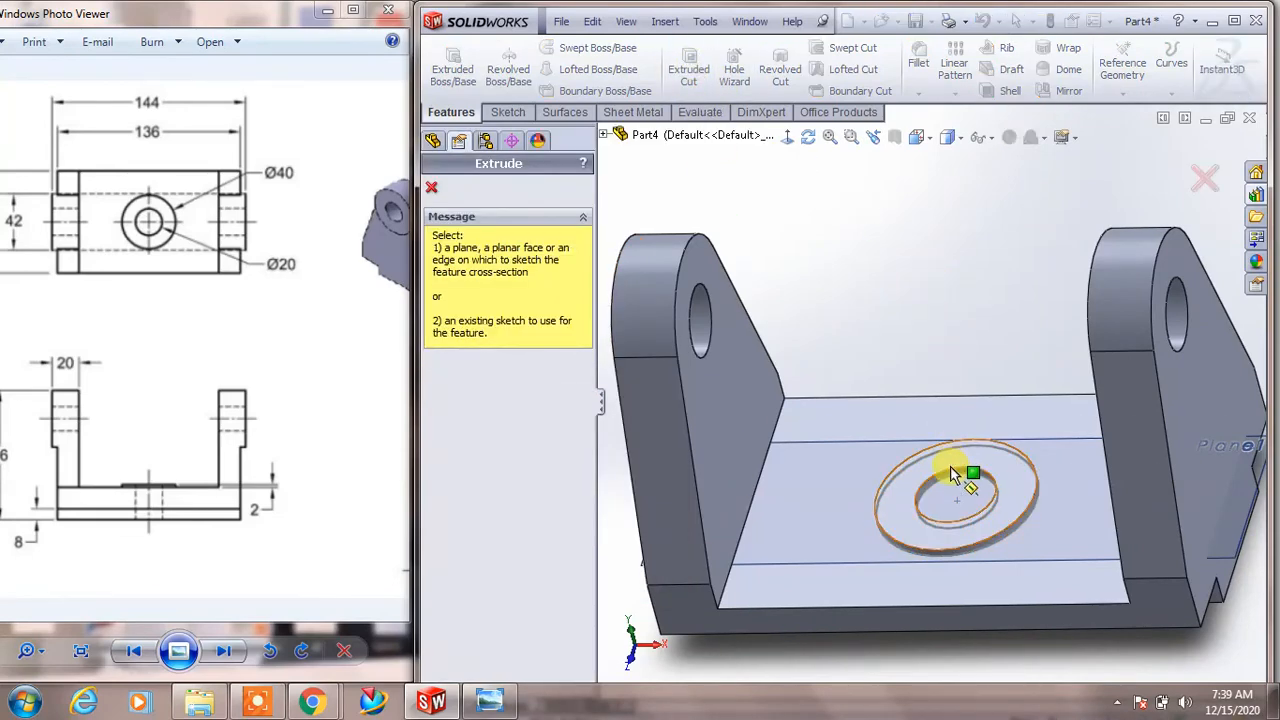
key("Escape")
left_click(950, 503)
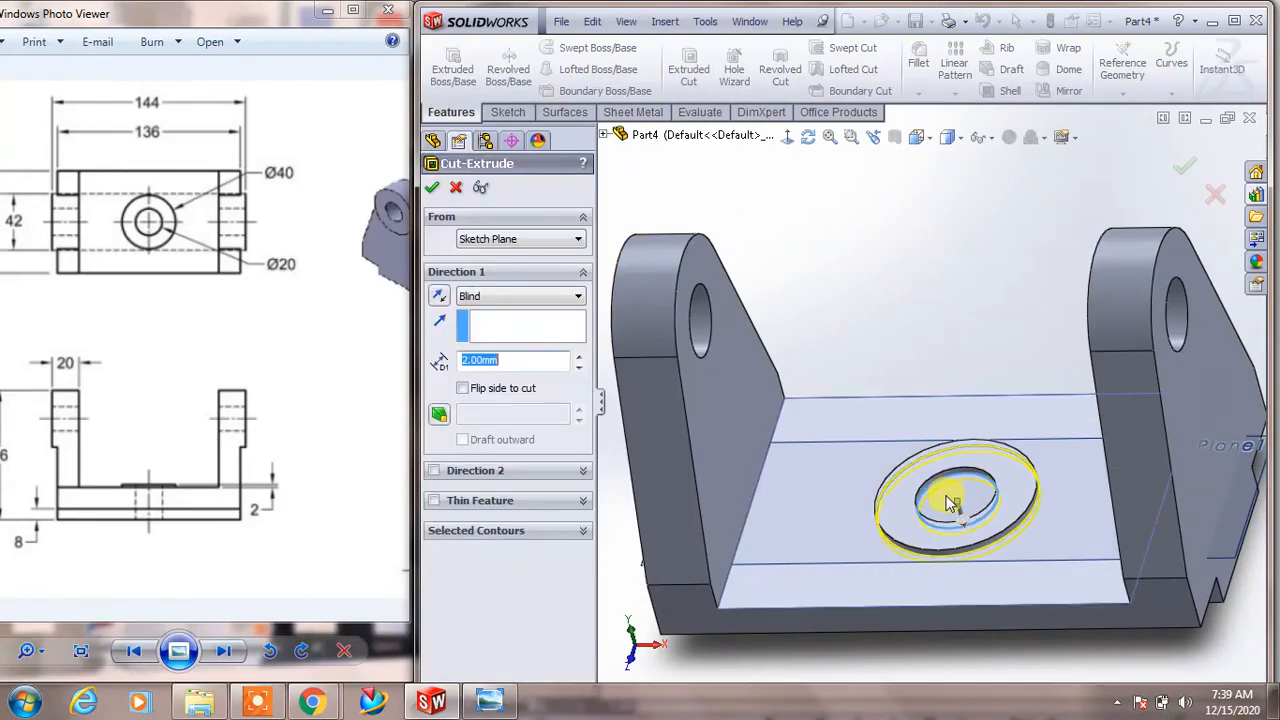
left_click(478, 531)
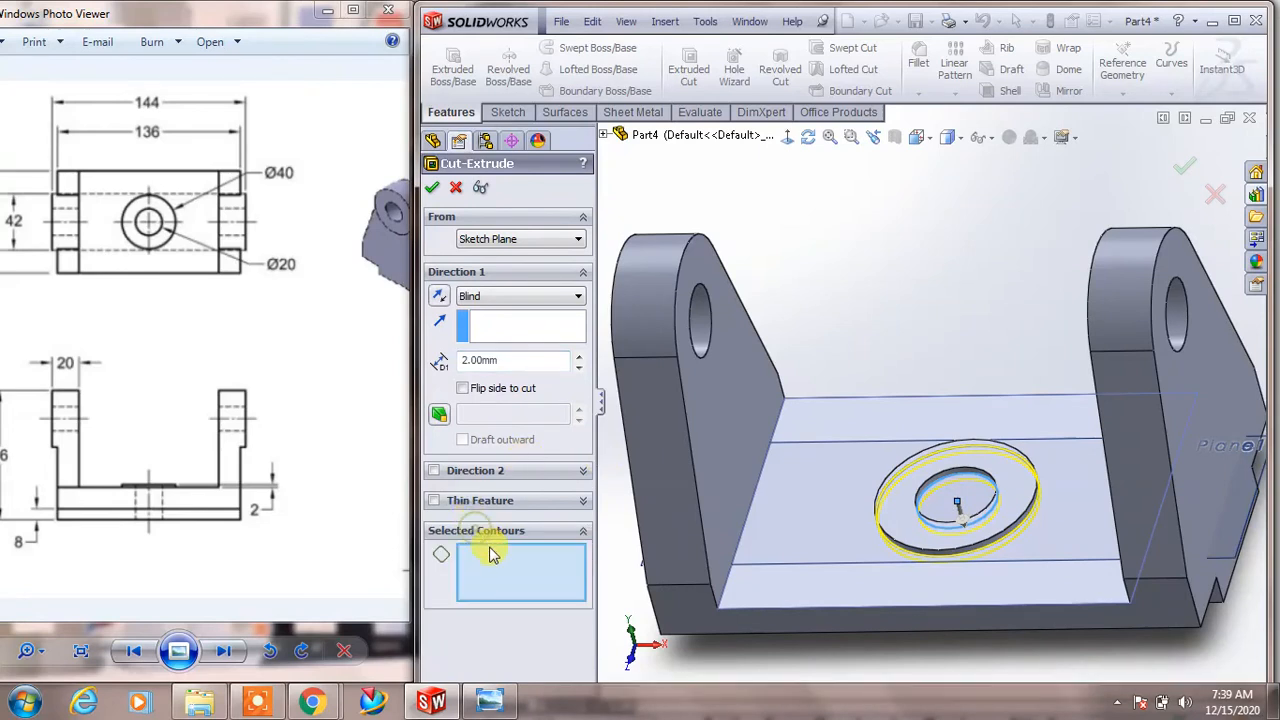
left_click(965, 520)
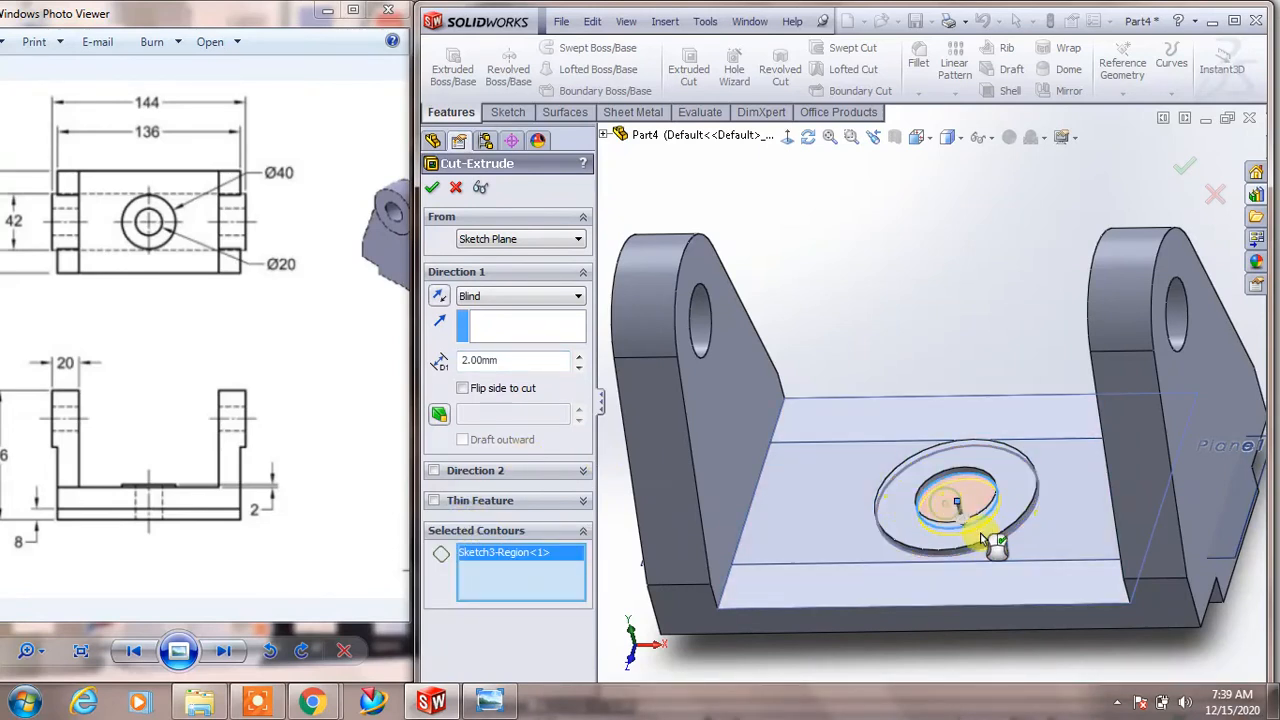
left_click_drag(965, 535, 990, 625)
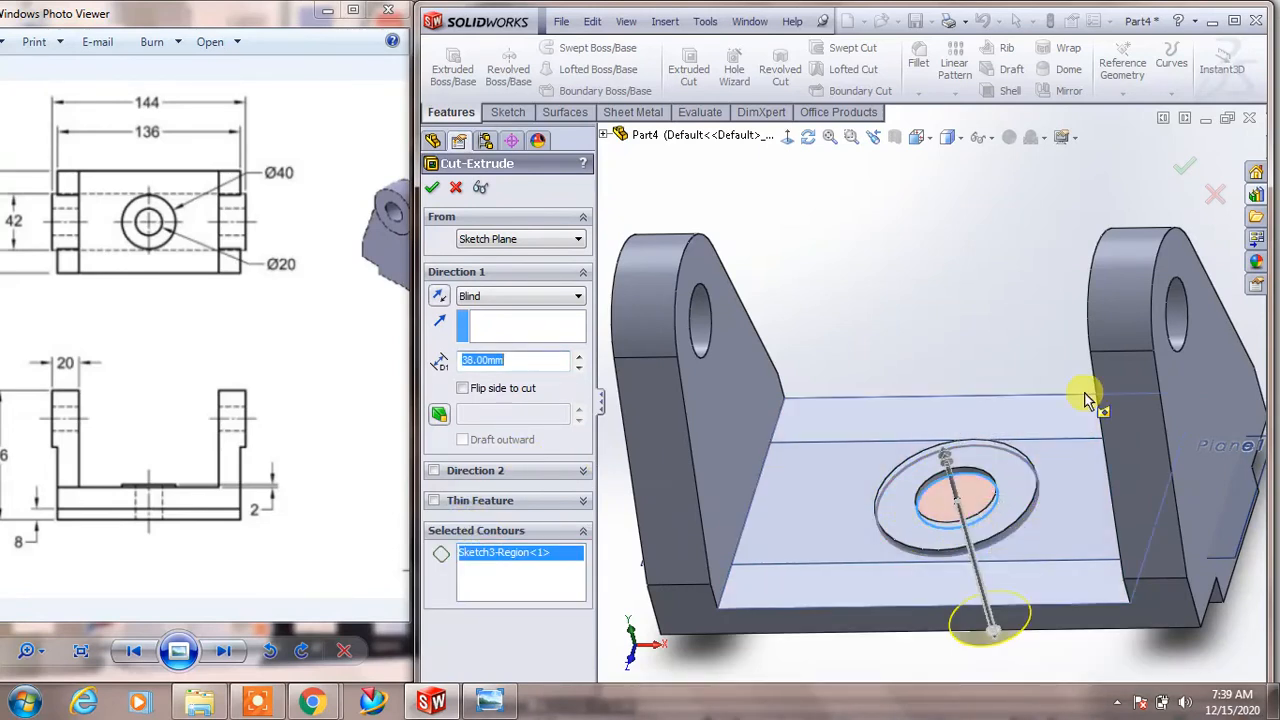
left_click(1187, 172)
Hide the concentric-circle sketch under the ring boss
mouse_move(971, 243)
middle_mouse_down()
mouse_move(954, 355)
mouse_move(990, 182)
mouse_move(1005, 185)
mouse_move(971, 277)
middle_mouse_up()
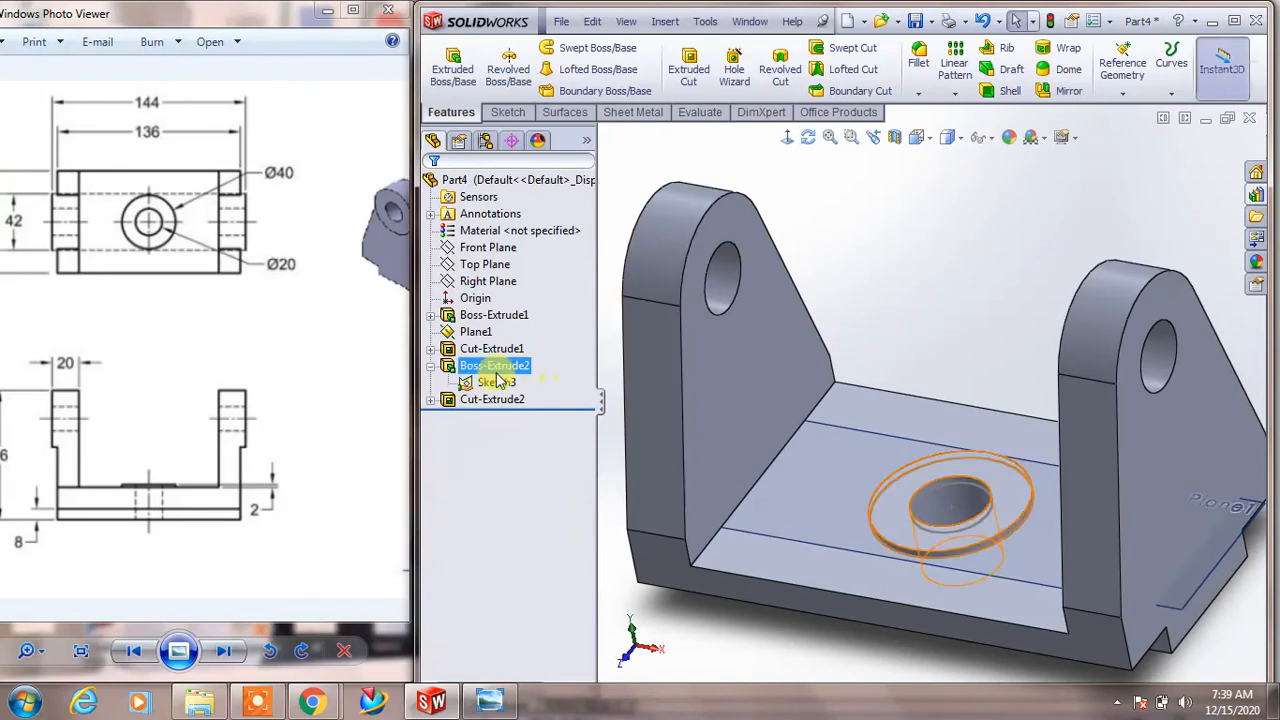
left_click(497, 385)
left_click(915, 262)
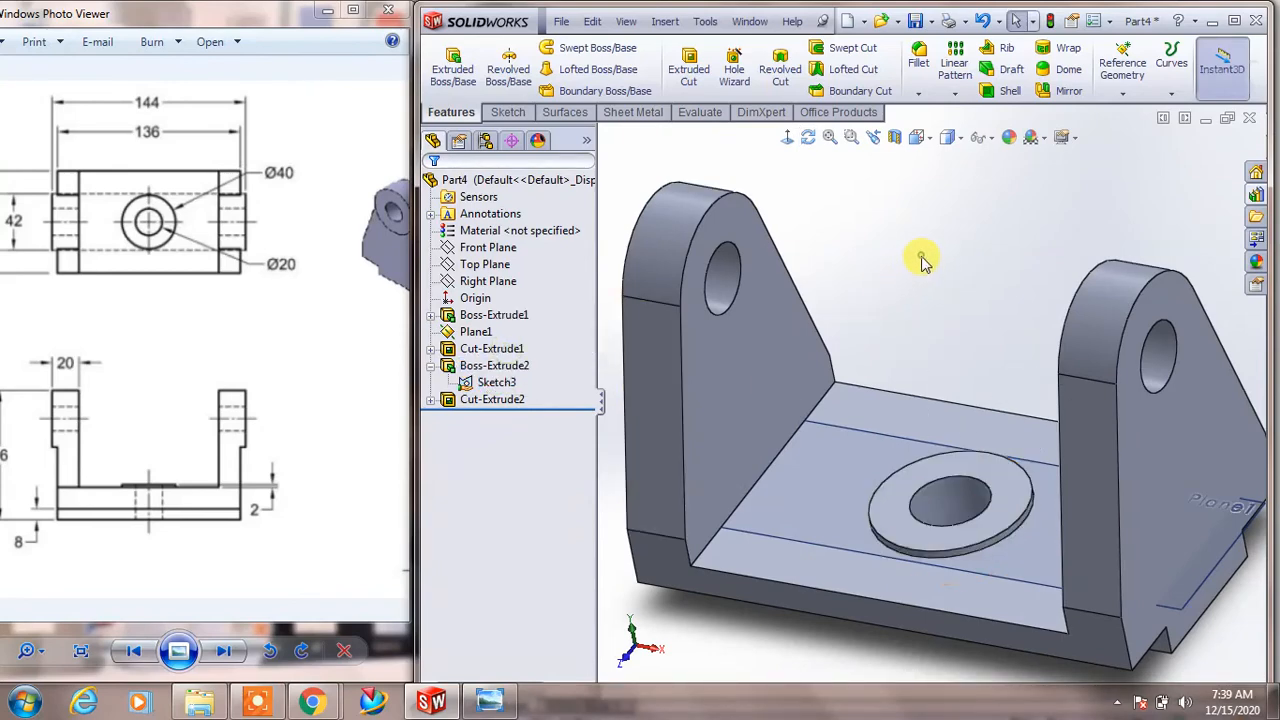
scroll(862, 242, "down", 2)
scroll(854, 252, "up", 3)
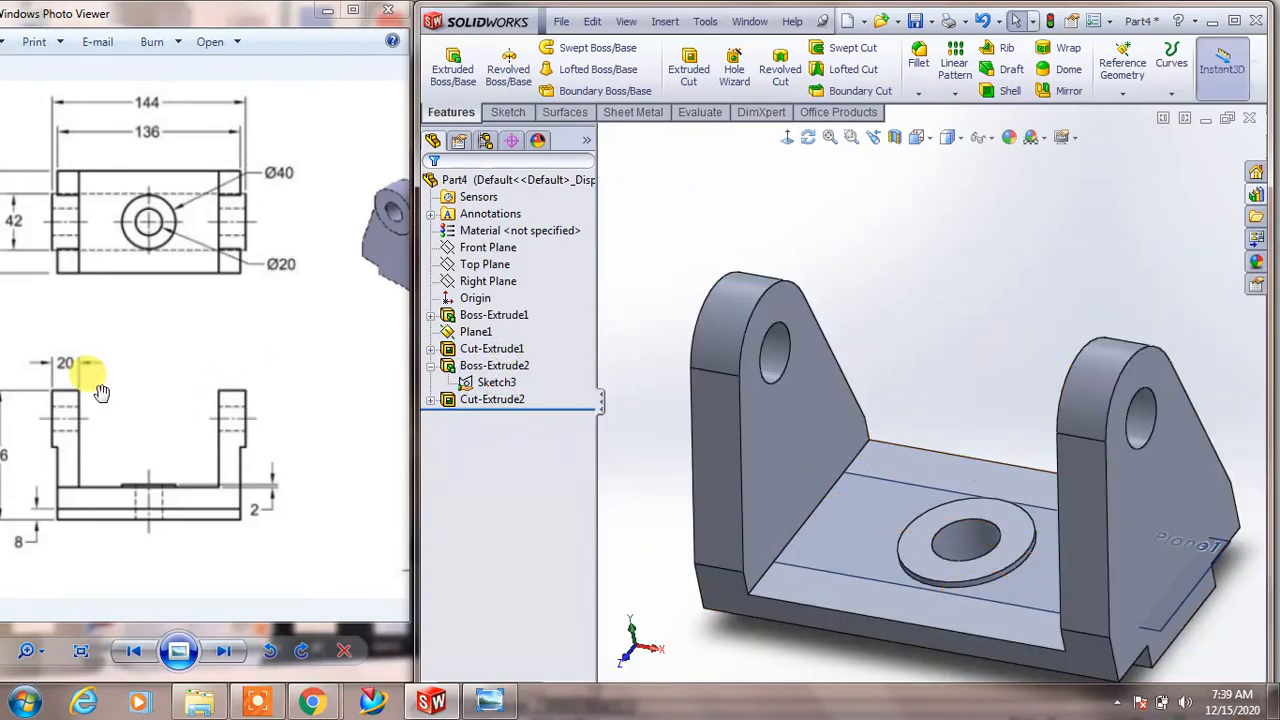
Start a sketch on the outer face of the lug at the positive X end and view it face-on
left_click(101, 390)
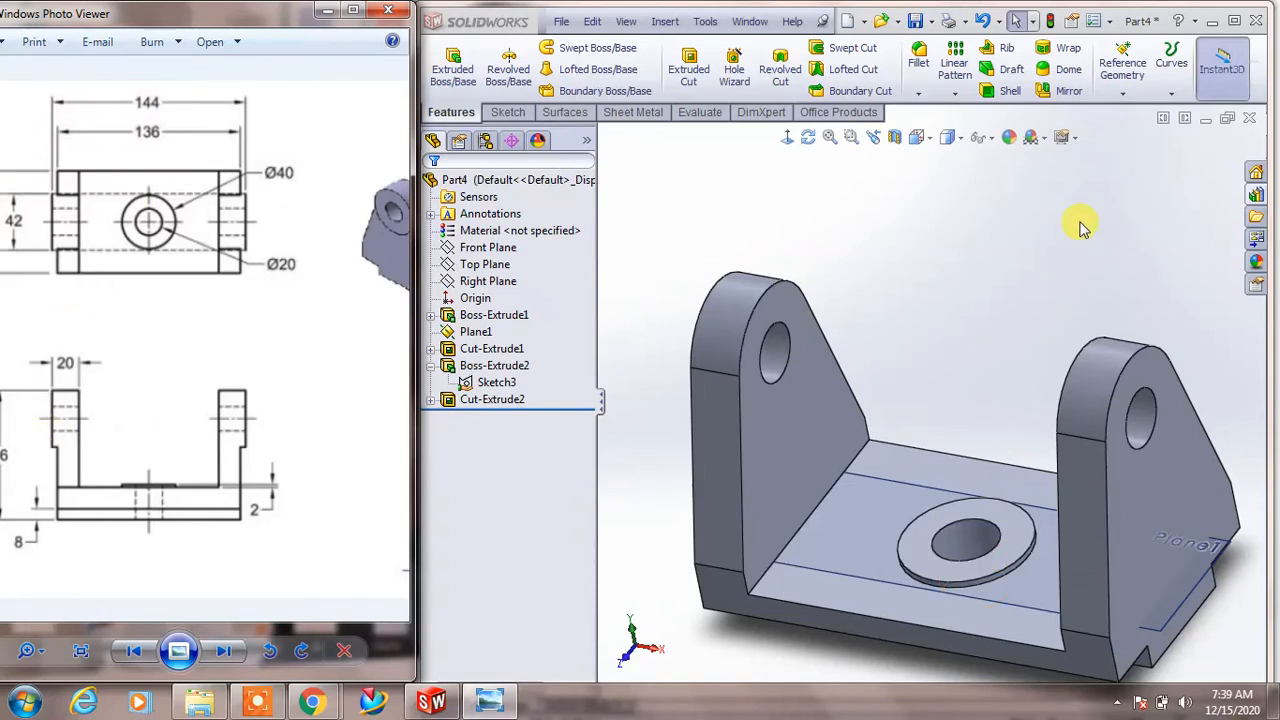
left_click(1128, 388)
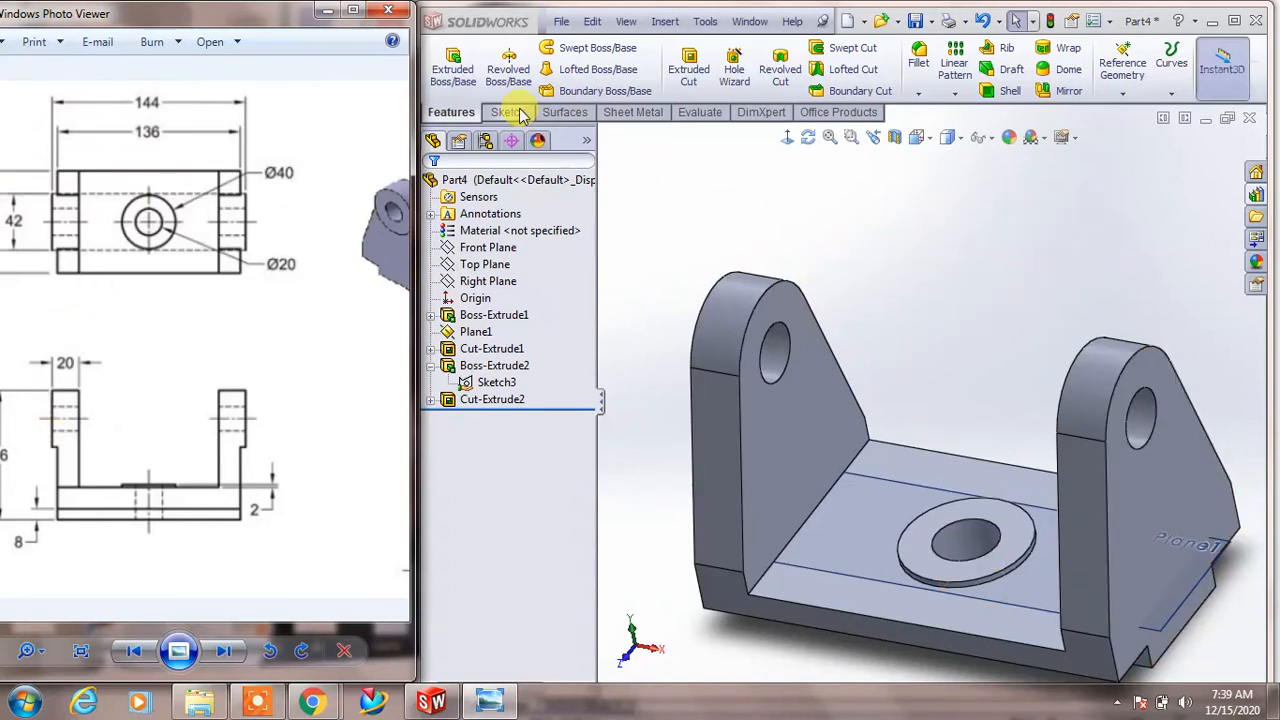
left_click(445, 62)
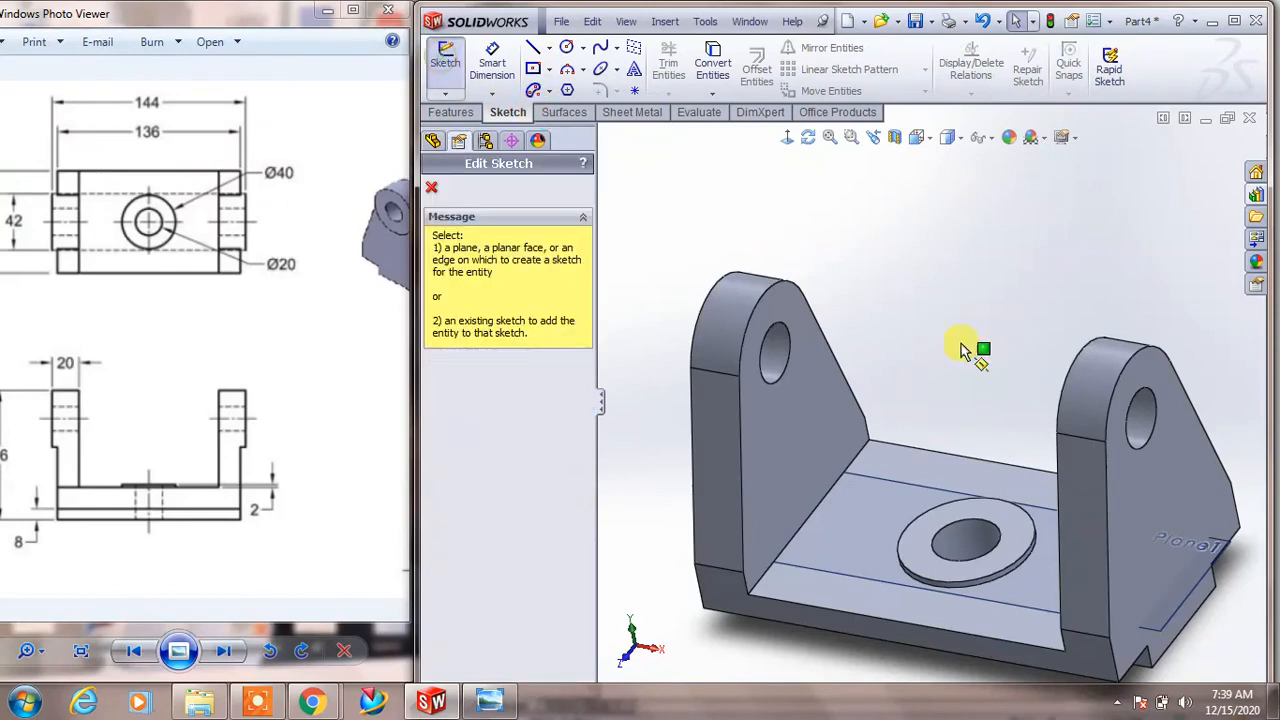
left_click(1125, 466)
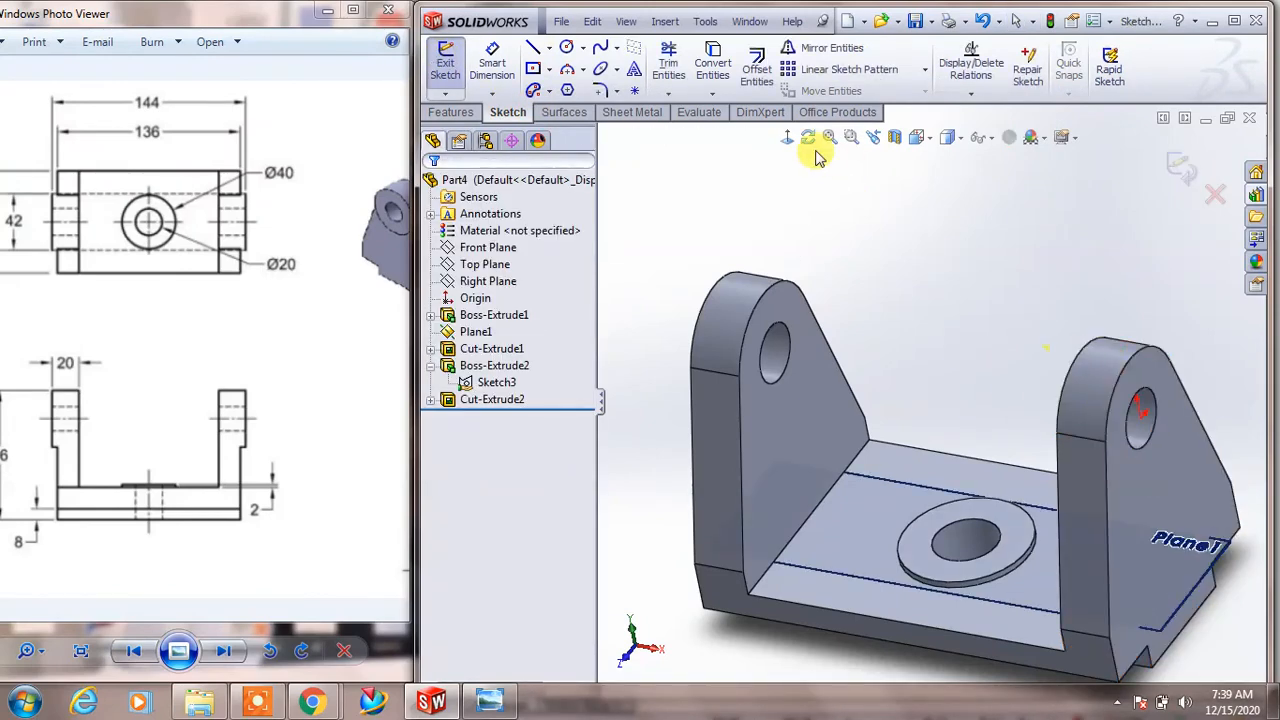
left_click(787, 137)
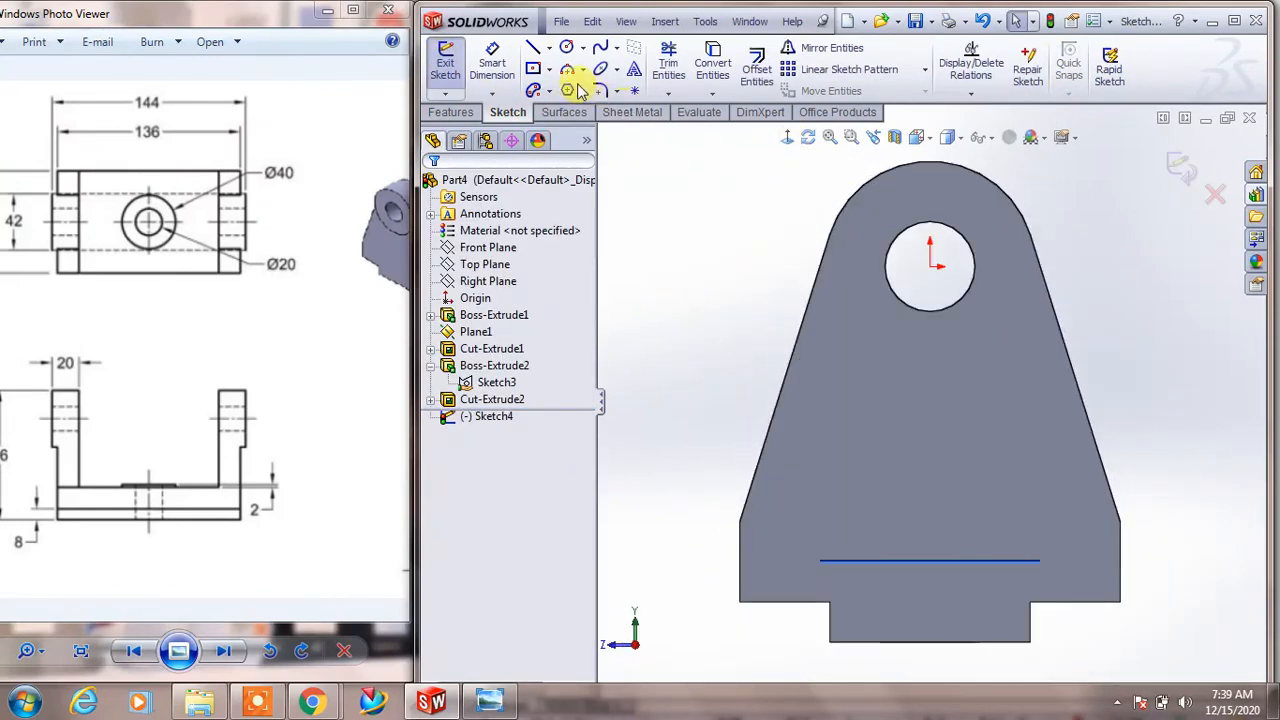
left_click(562, 25)
left_click(564, 46)
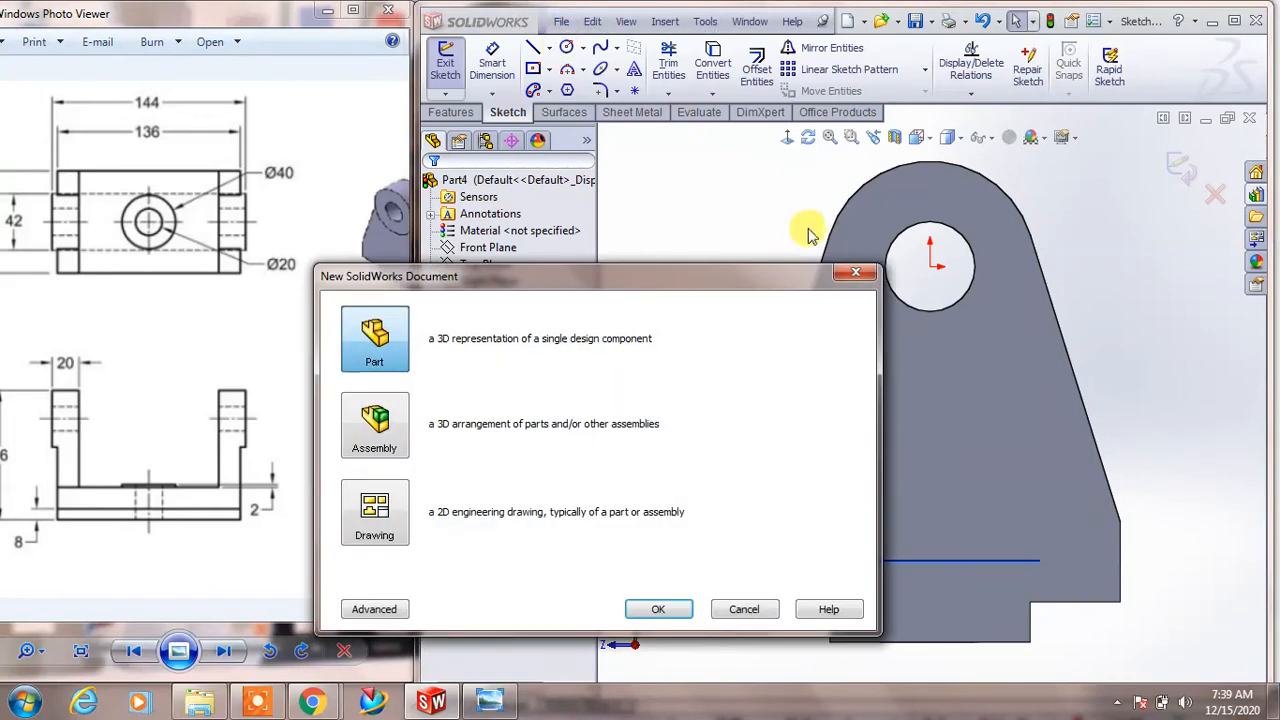
left_click(855, 272)
Sketch two circles centred on the origin, one on the lug hole edge with radius 9 and one on the lug's rounded edge with radius 21
left_click(566, 47)
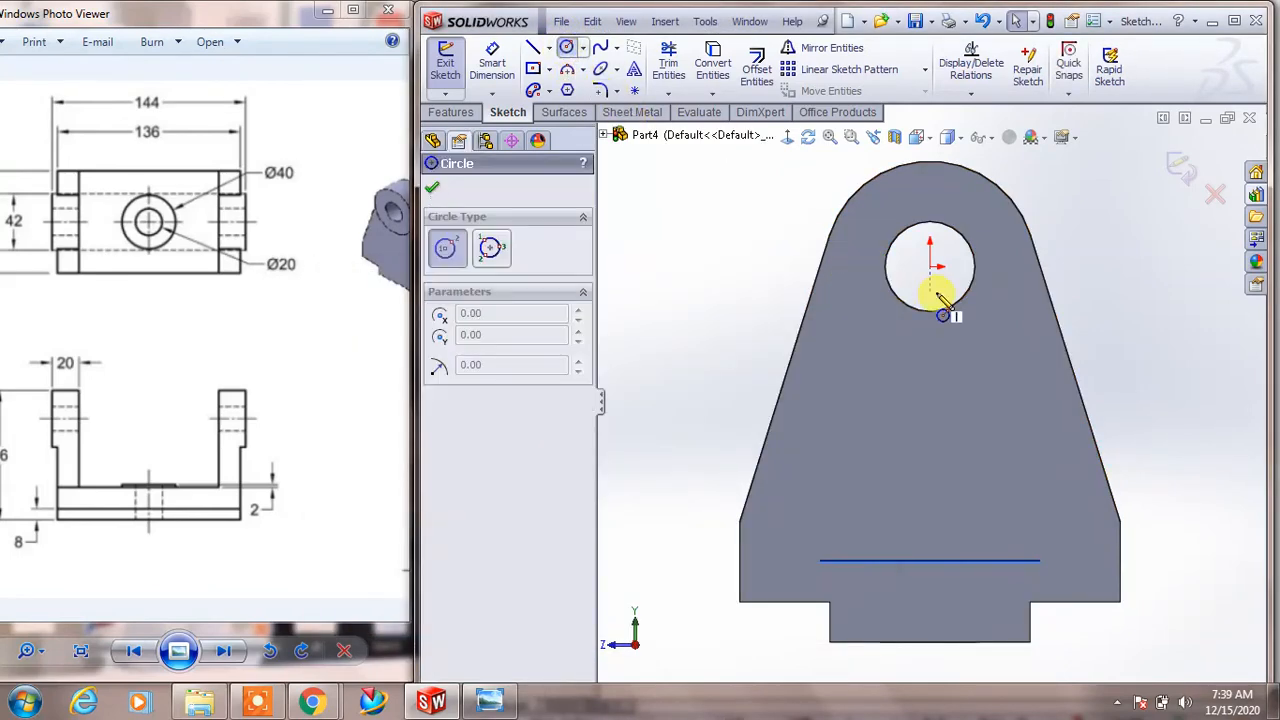
left_click(929, 262)
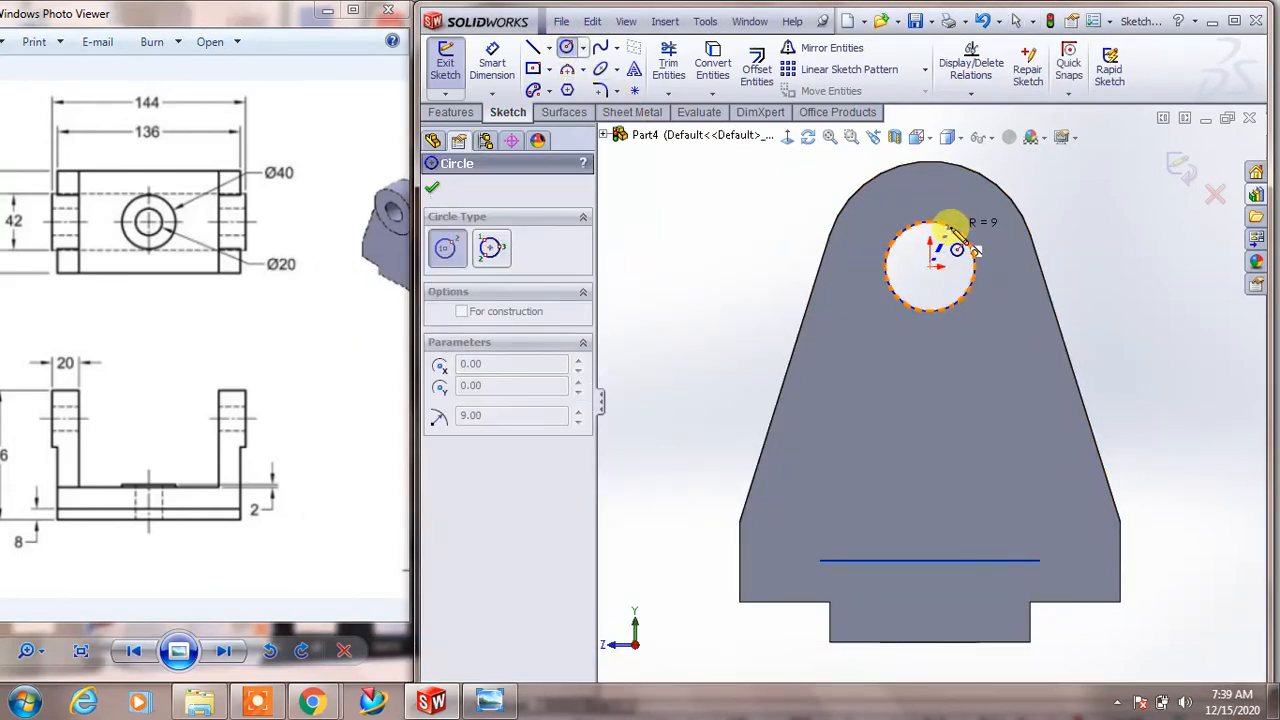
left_click(965, 240)
left_click(930, 266)
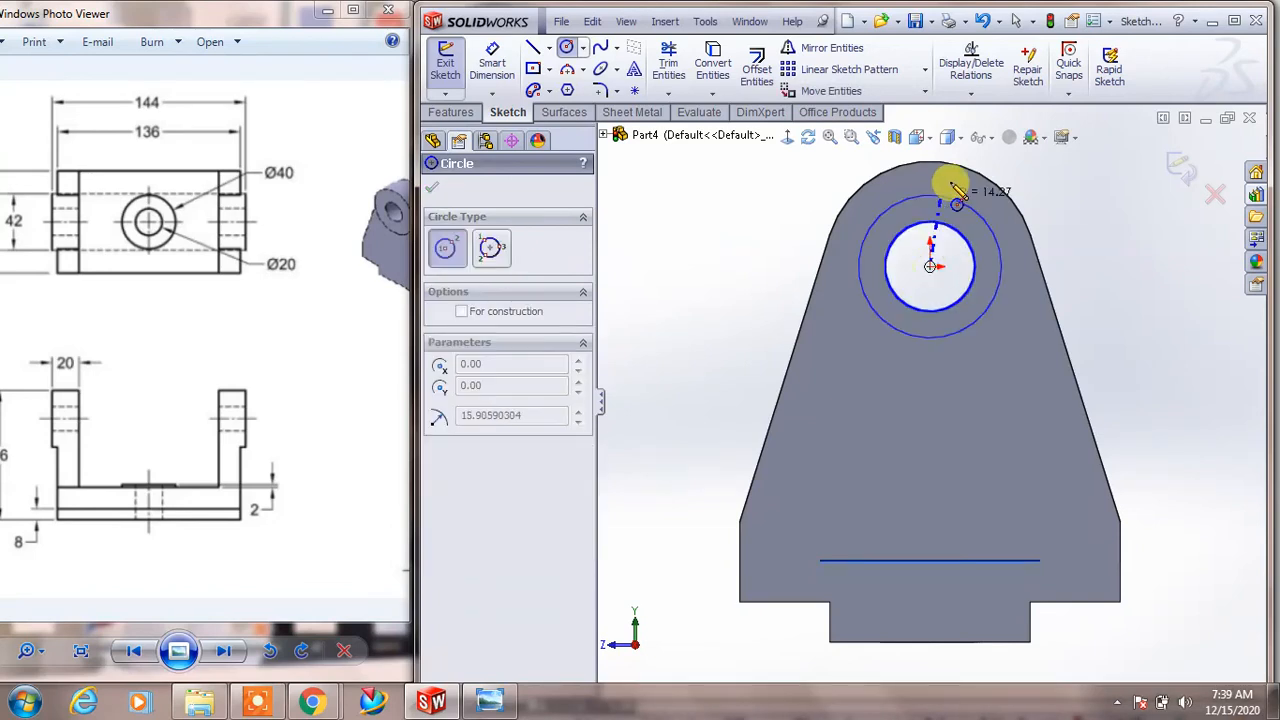
left_click(1025, 226)
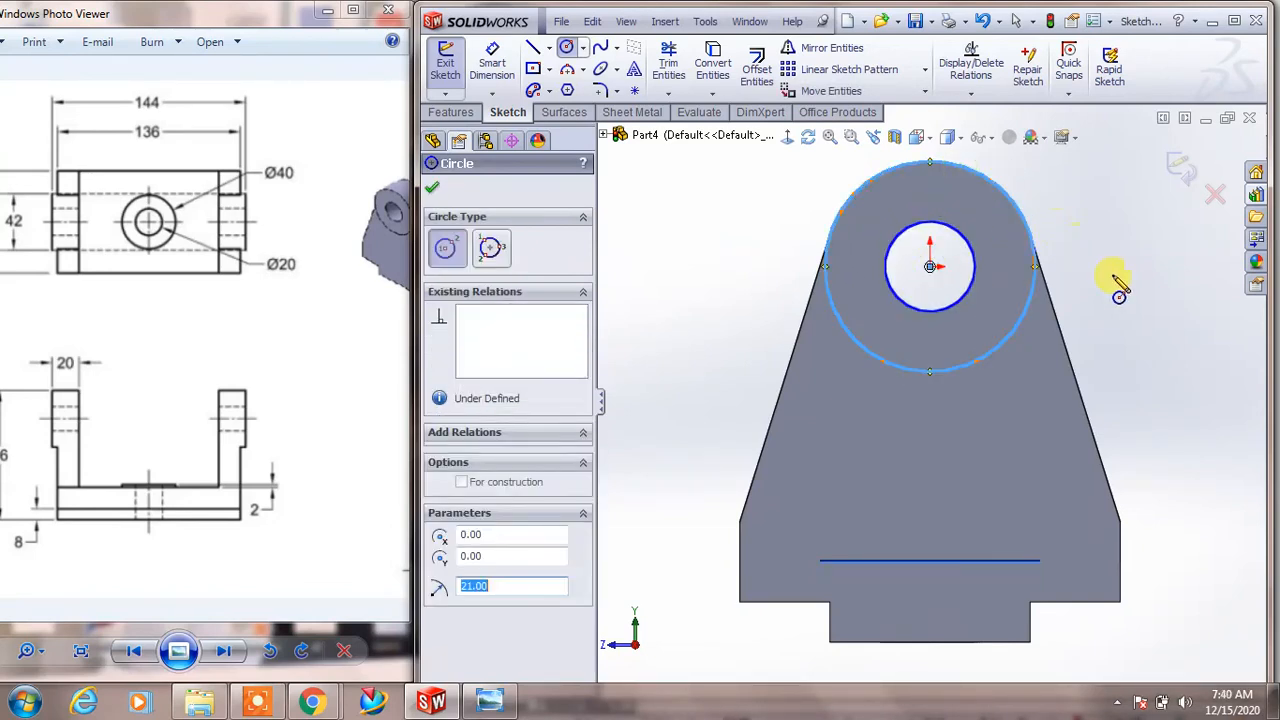
left_click(435, 189)
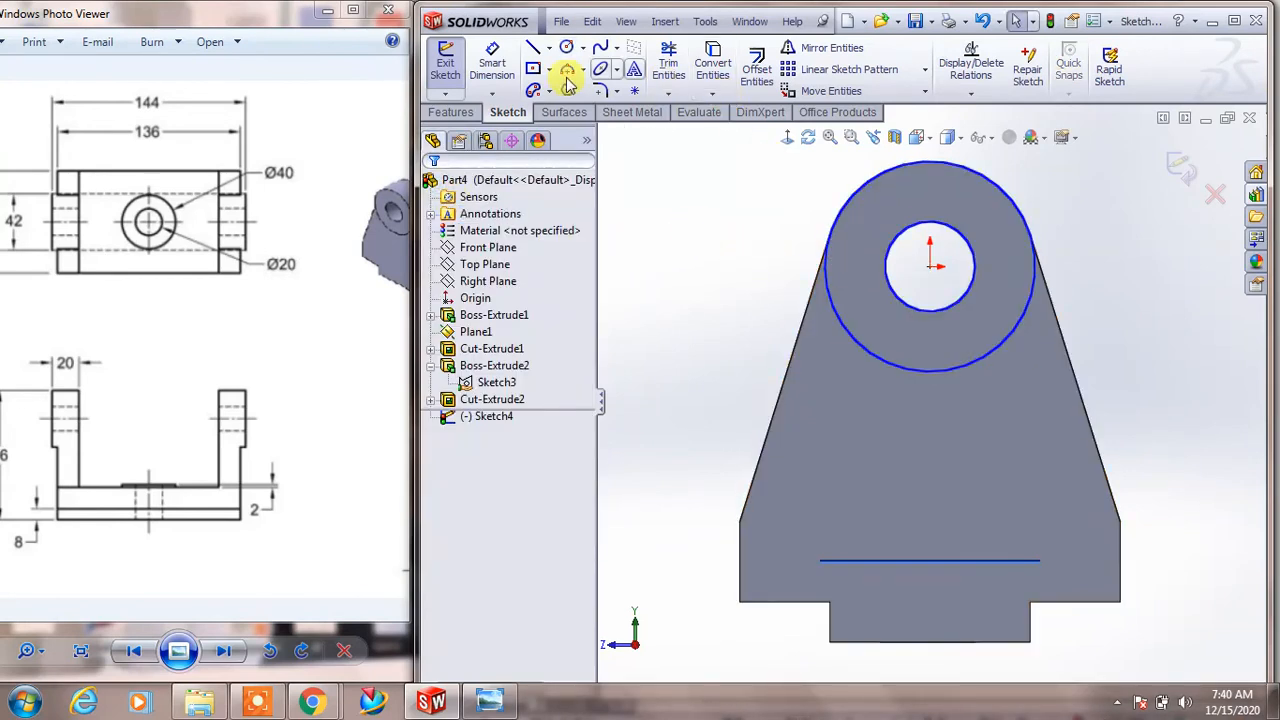
Dimension the inner circle to 18 mm and the outer circle to 42 mm diameter, and exit the sketch
left_click(490, 64)
left_click(965, 248)
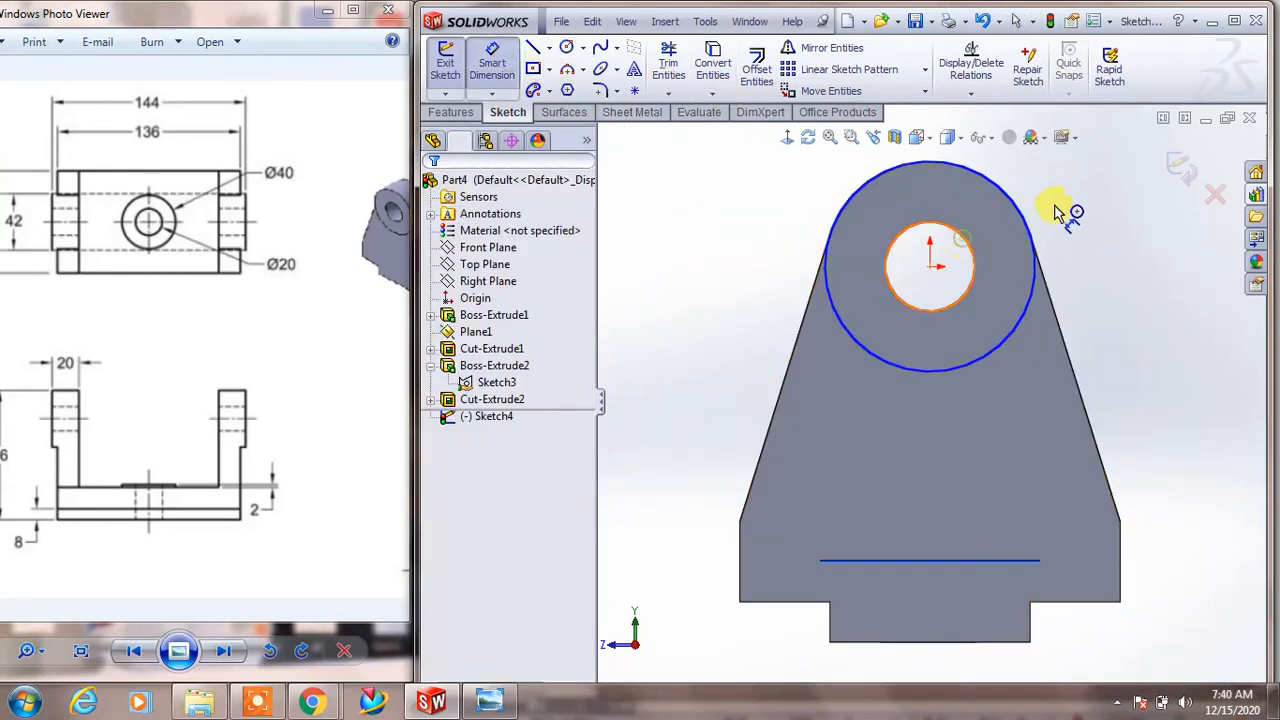
left_click(1085, 225)
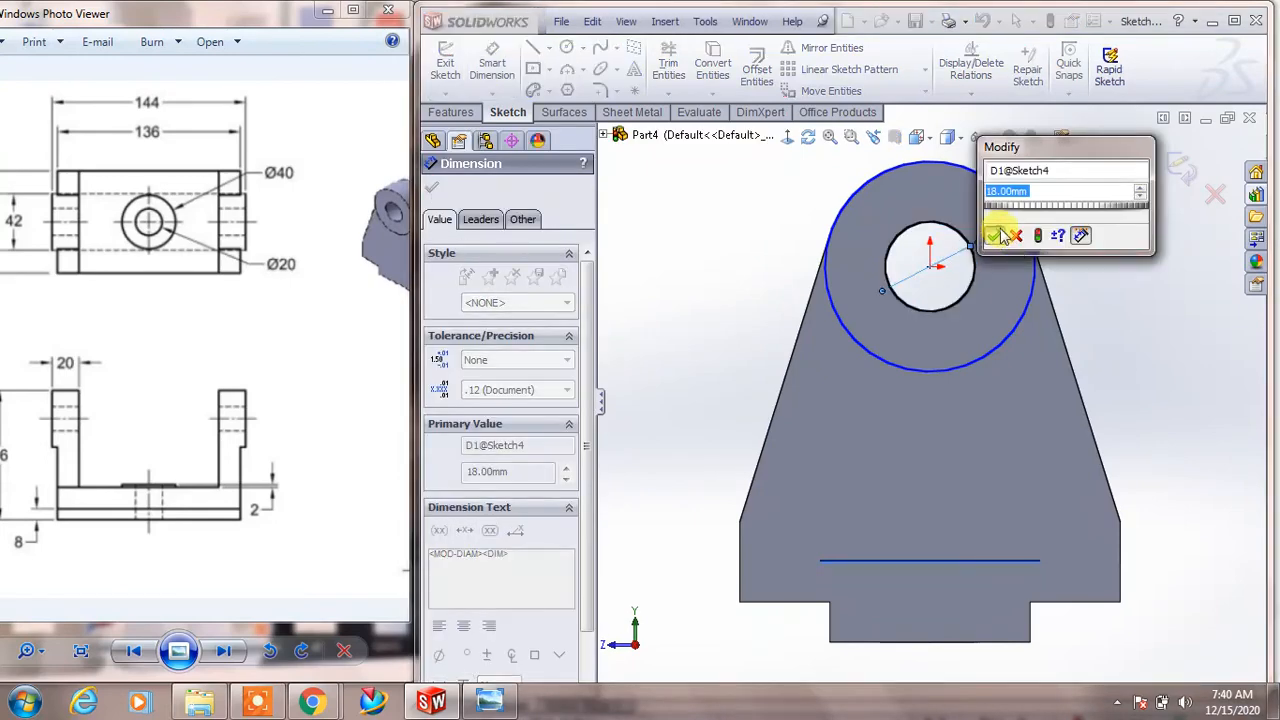
left_click(998, 236)
left_click(1045, 272)
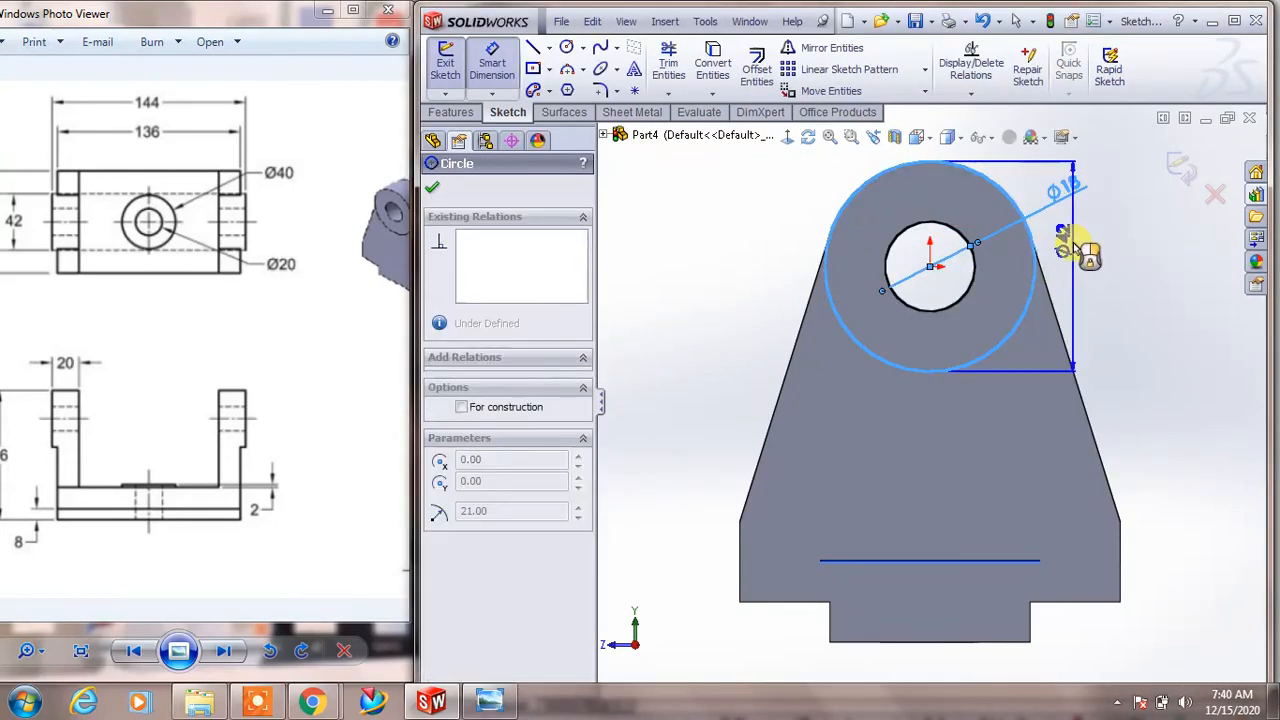
left_click(1120, 282)
left_click(1001, 282)
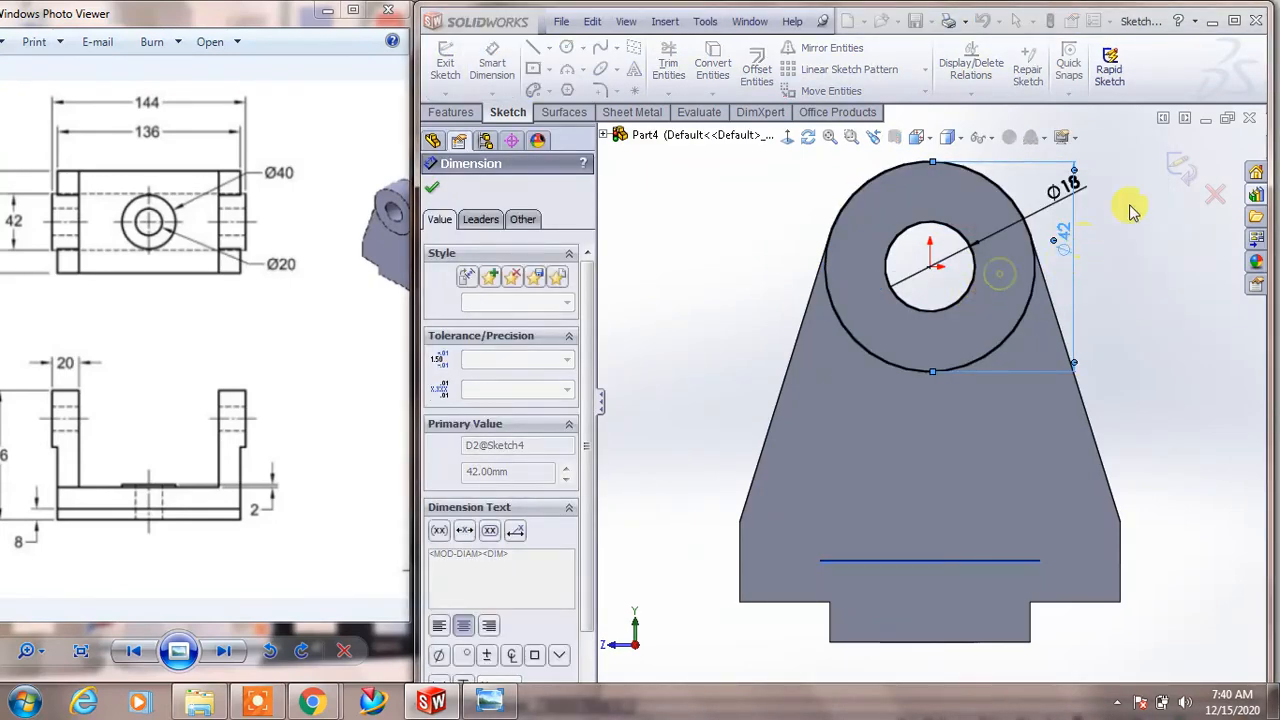
left_click(1175, 172)
Extrude the lug's ring sketch outward as a 4 mm blind boss merged with the part
mouse_move(807, 230)
middle_mouse_down()
mouse_move(826, 234)
mouse_move(814, 251)
middle_mouse_up()
left_click(458, 112)
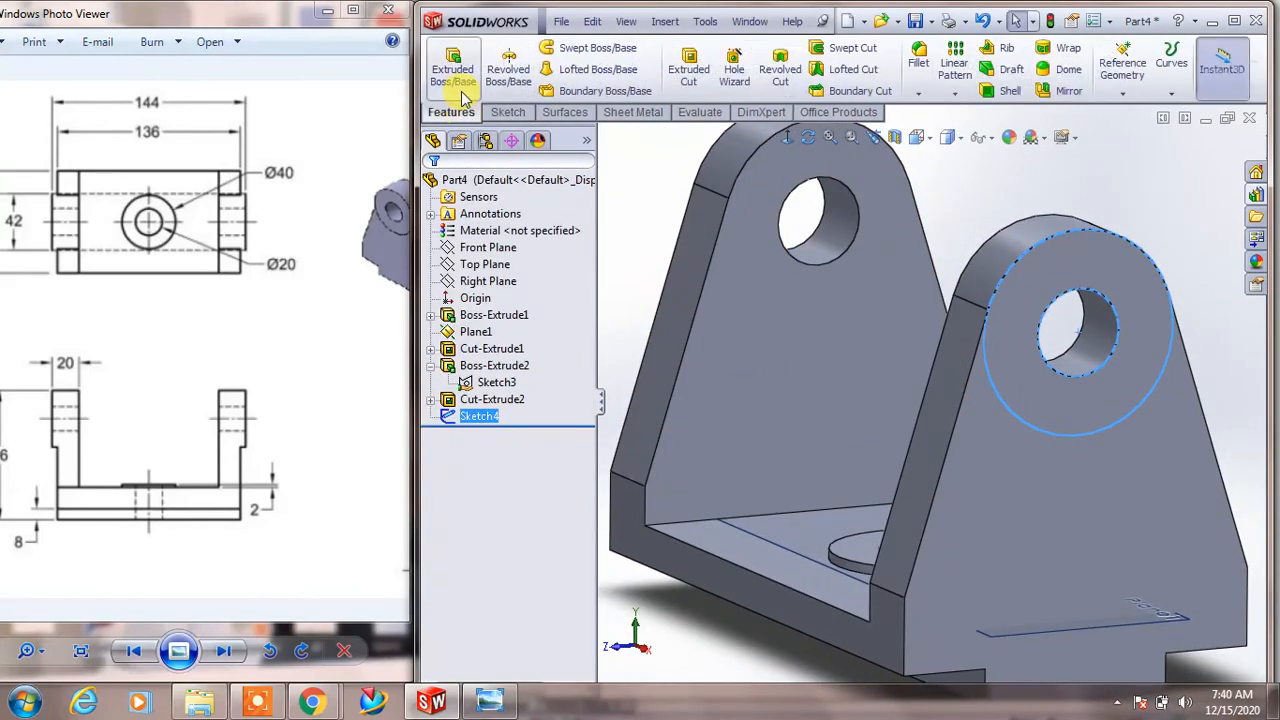
left_click(452, 62)
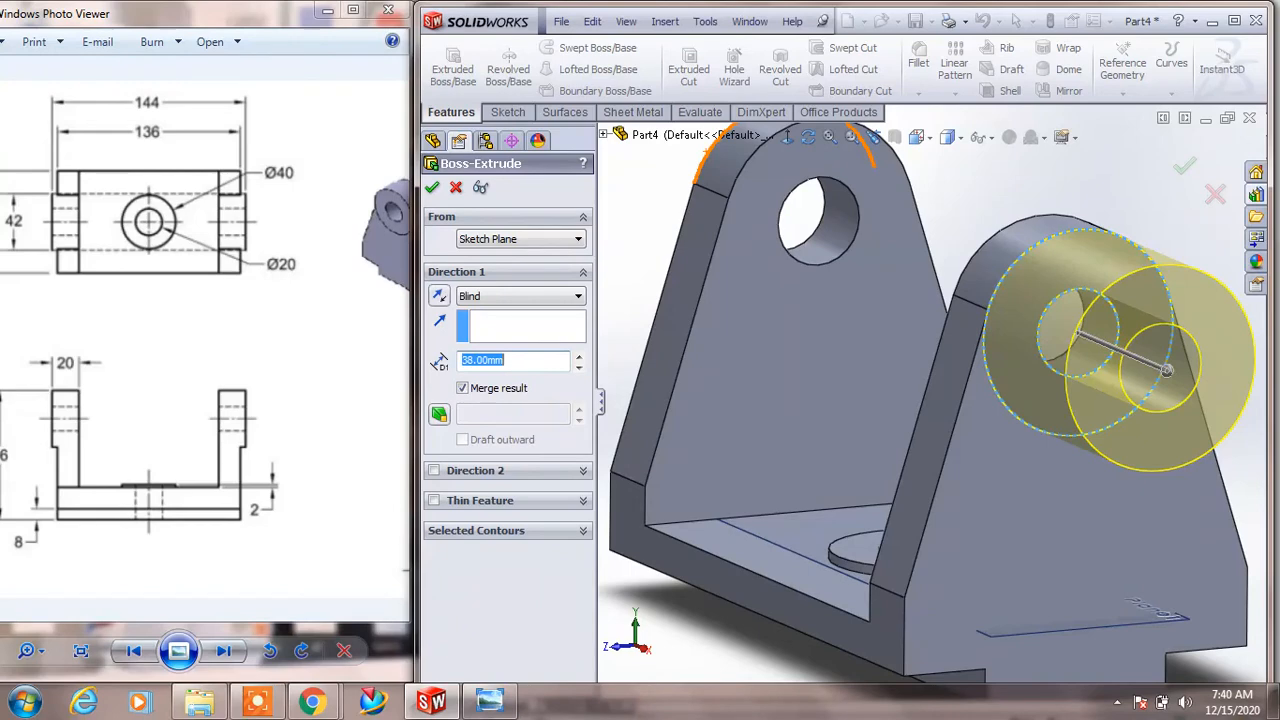
type("4")
key("Return")
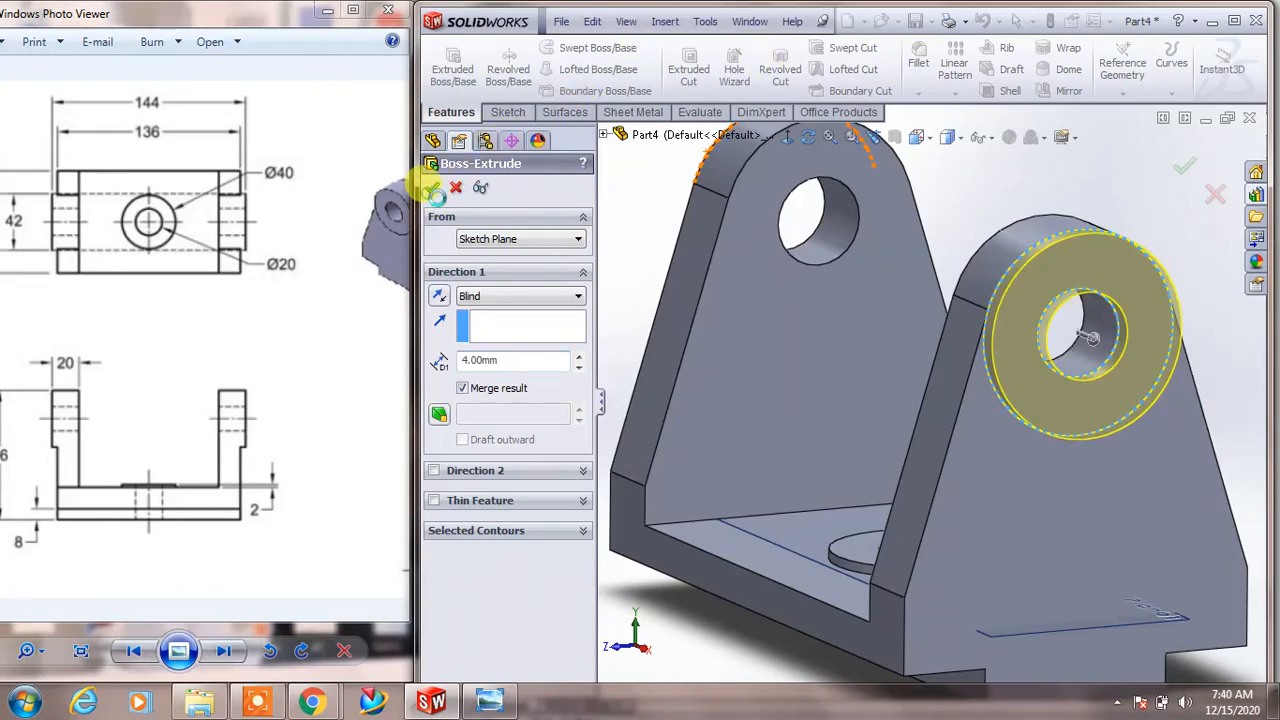
left_click(432, 187)
Show the Right Plane between the two lugs
scroll(890, 260, "down", 3)
scroll(920, 232, "up", 5)
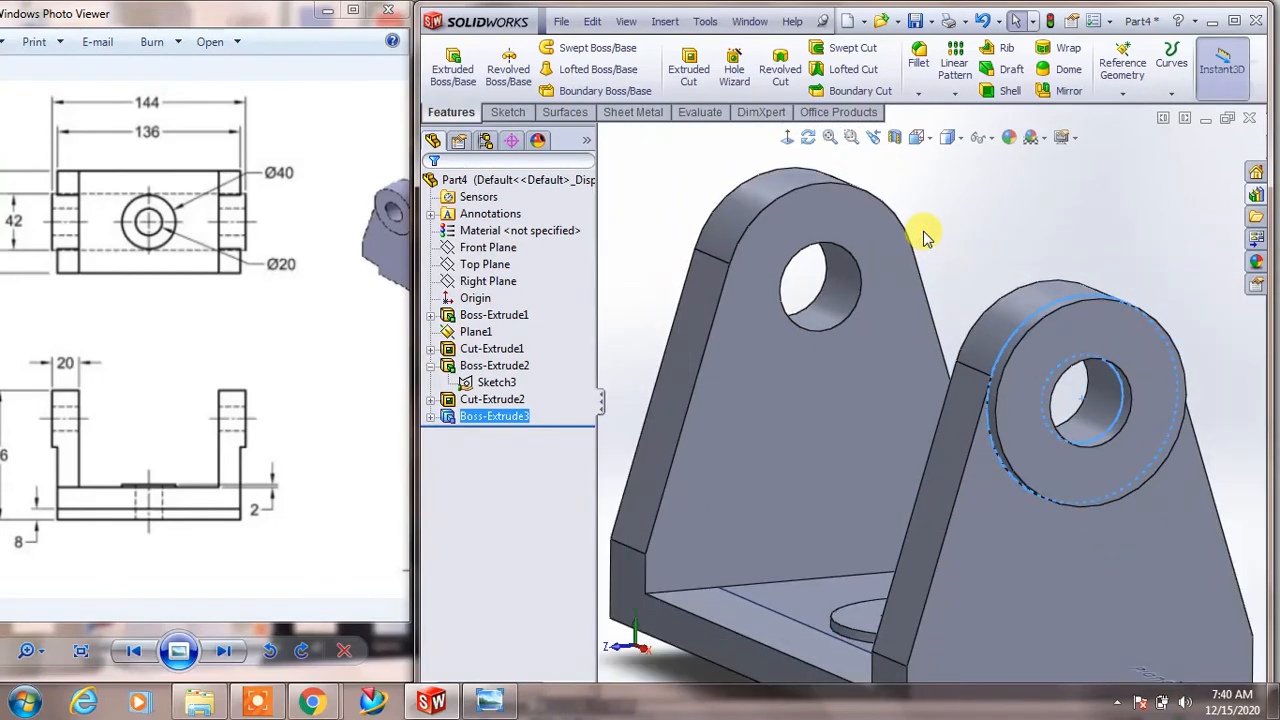
middle_click_drag(948, 205, 971, 243)
left_click(971, 243)
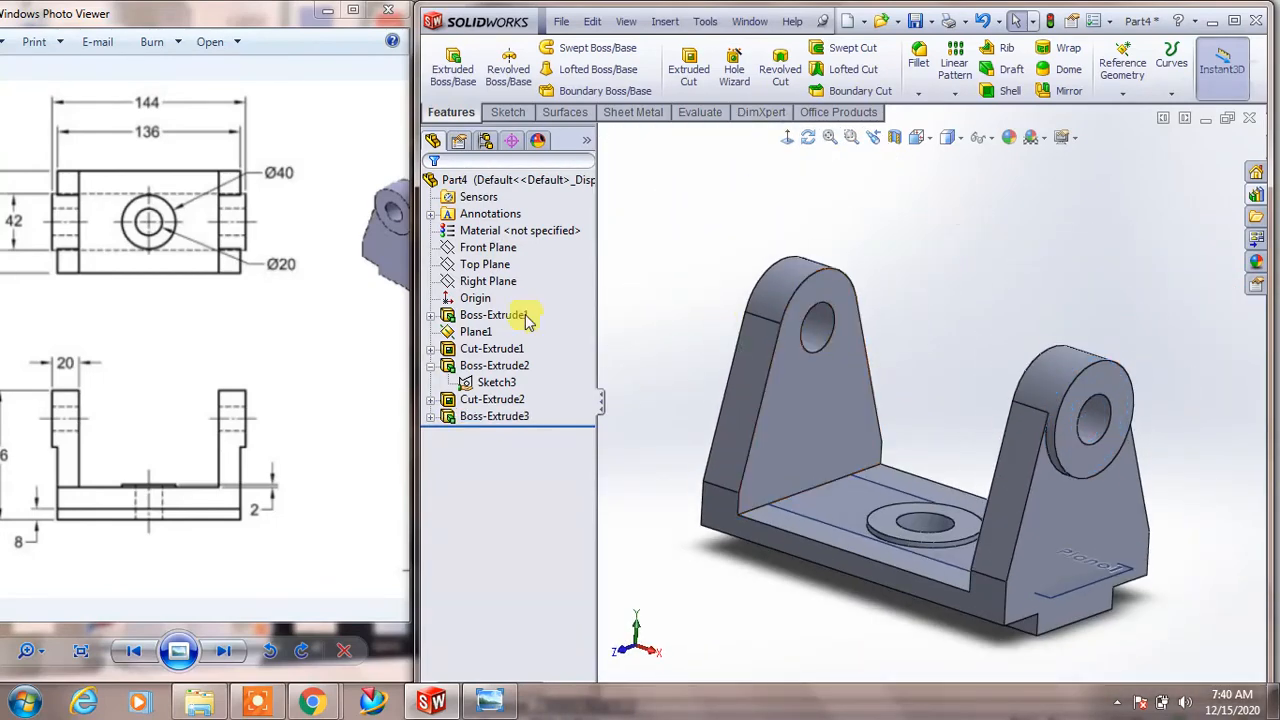
left_click(490, 281)
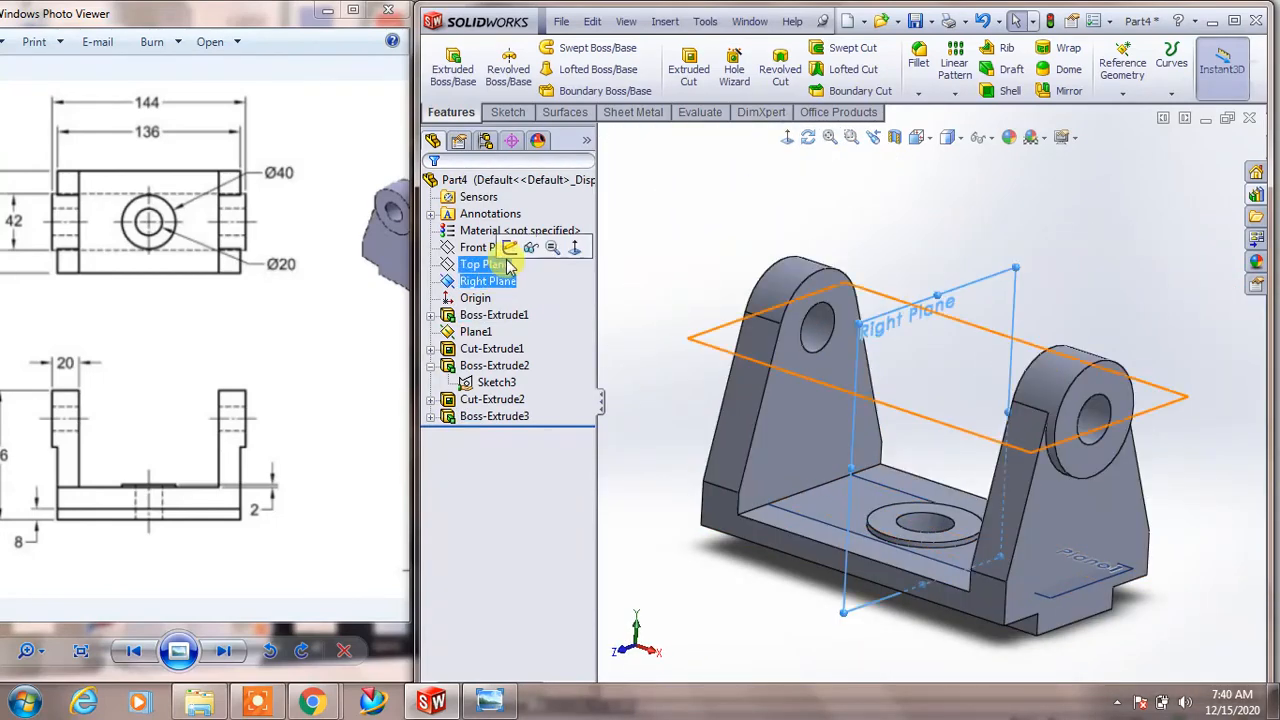
left_click(657, 226)
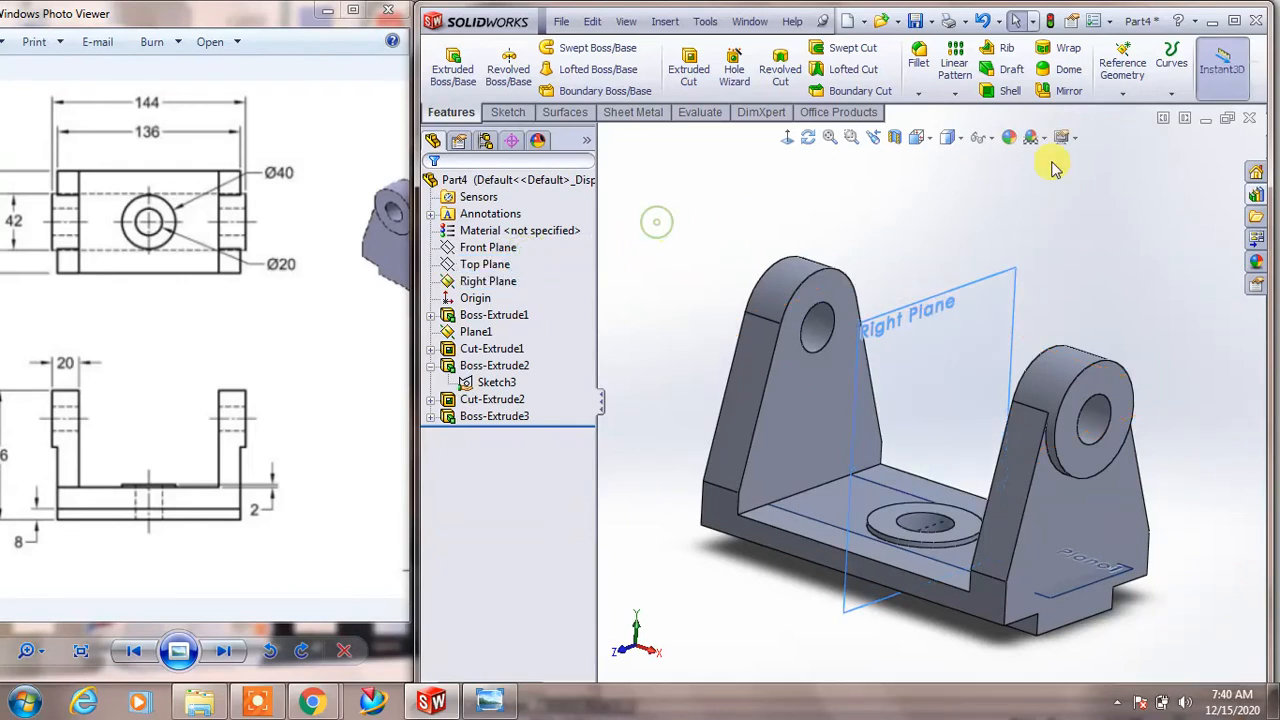
Mirror the 4 mm ring boss across the Right Plane onto the opposite lug
left_click(1066, 91)
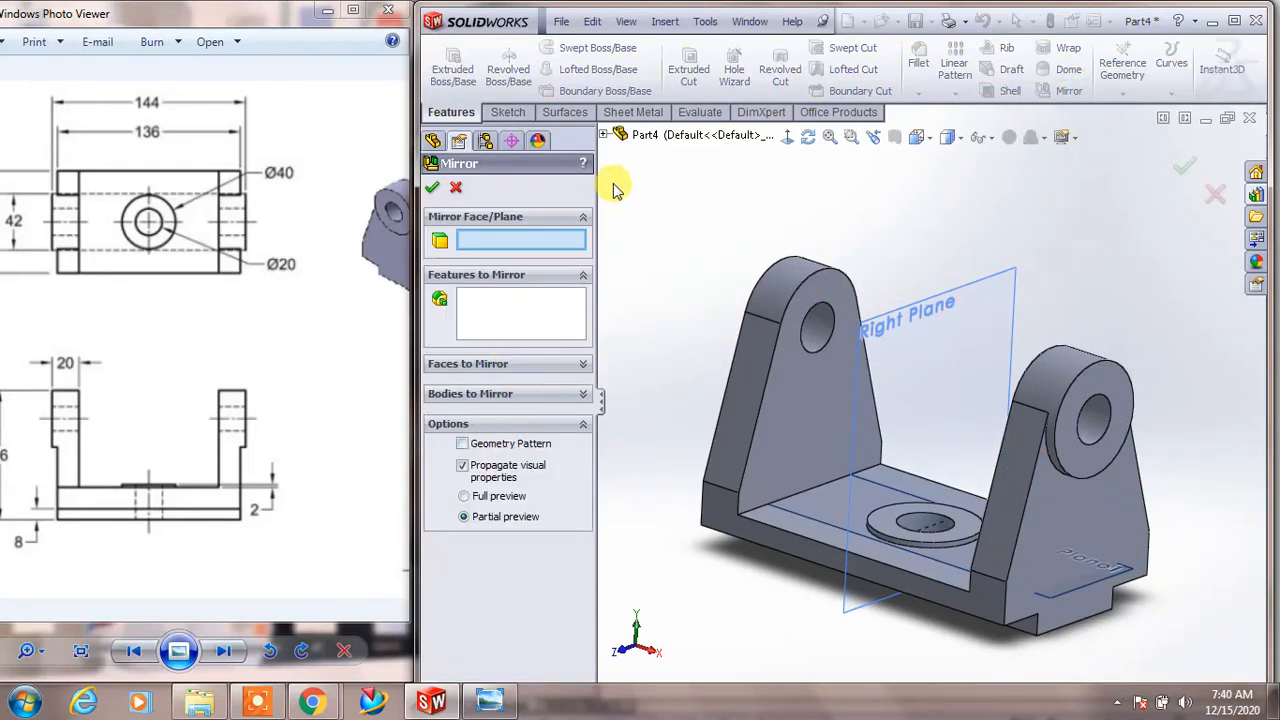
left_click(606, 135)
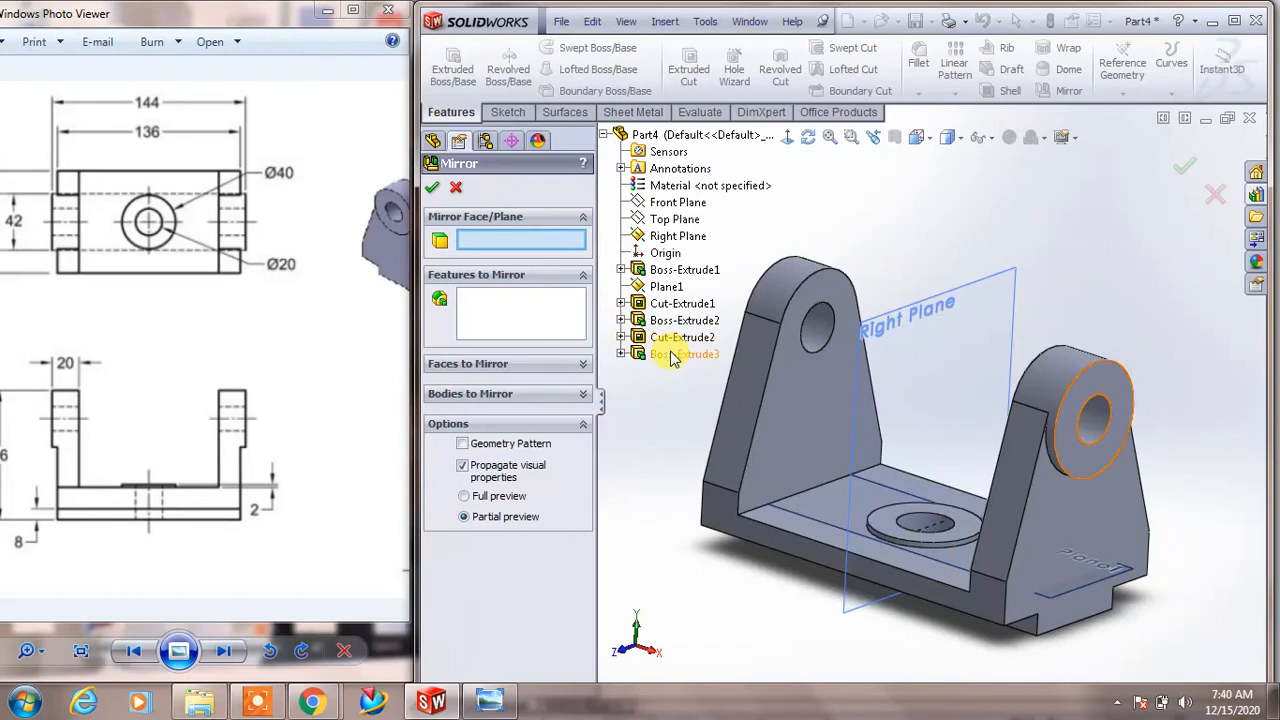
left_click(494, 314)
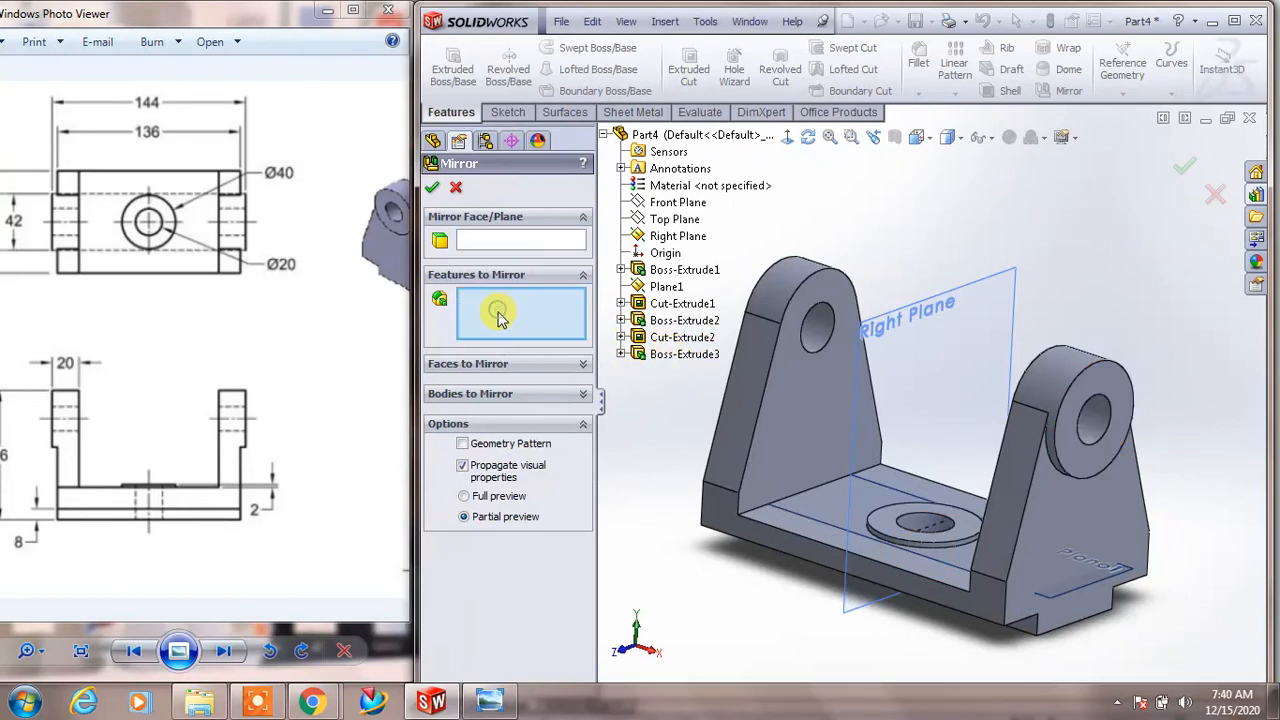
left_click(672, 355)
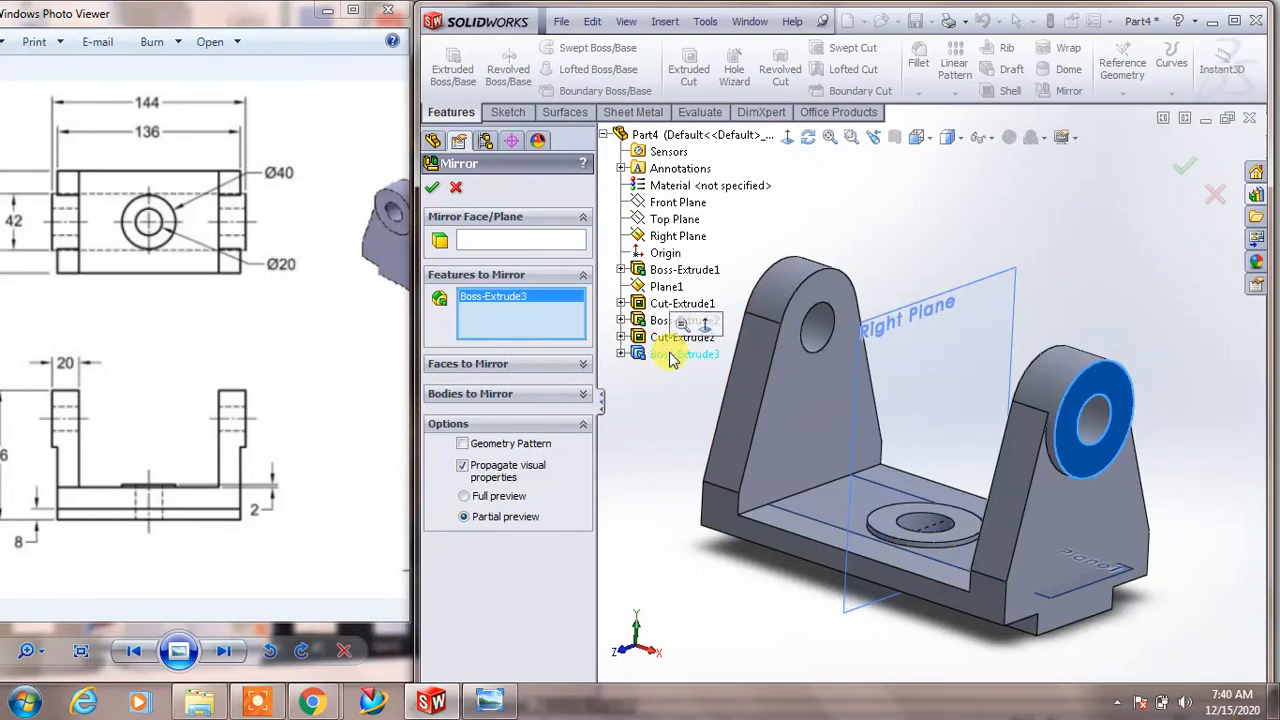
left_click(520, 240)
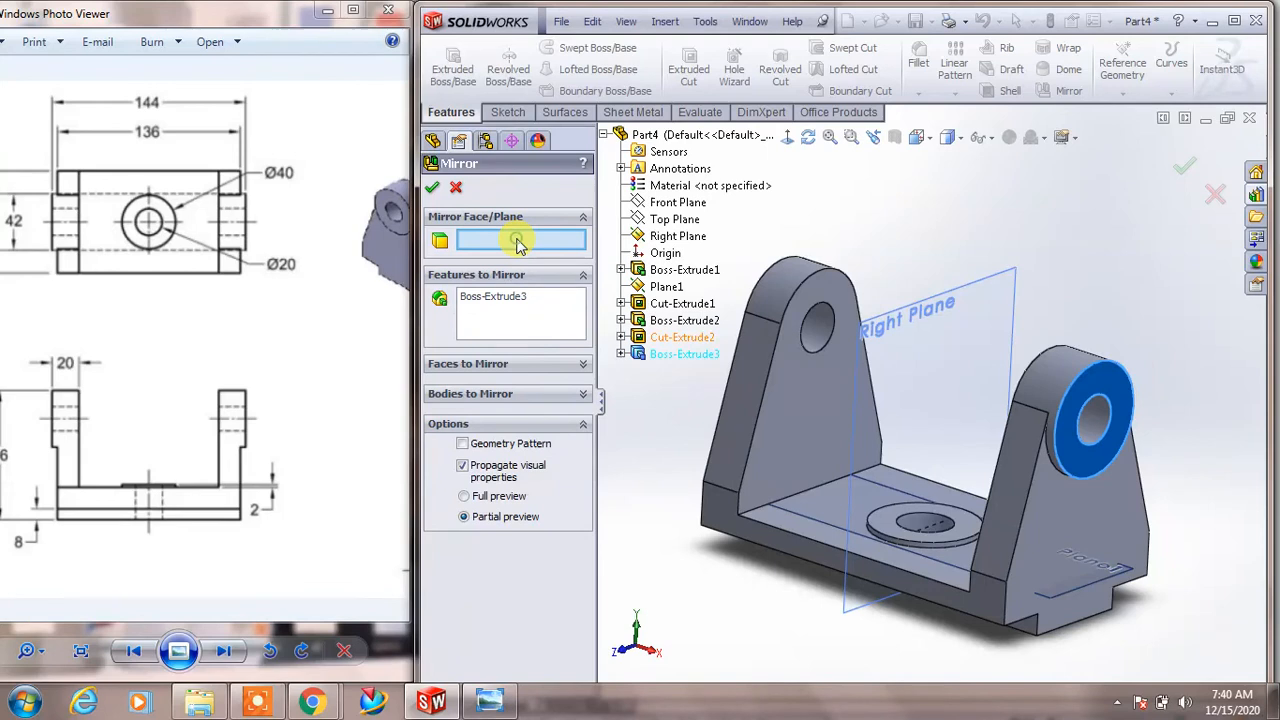
left_click(918, 340)
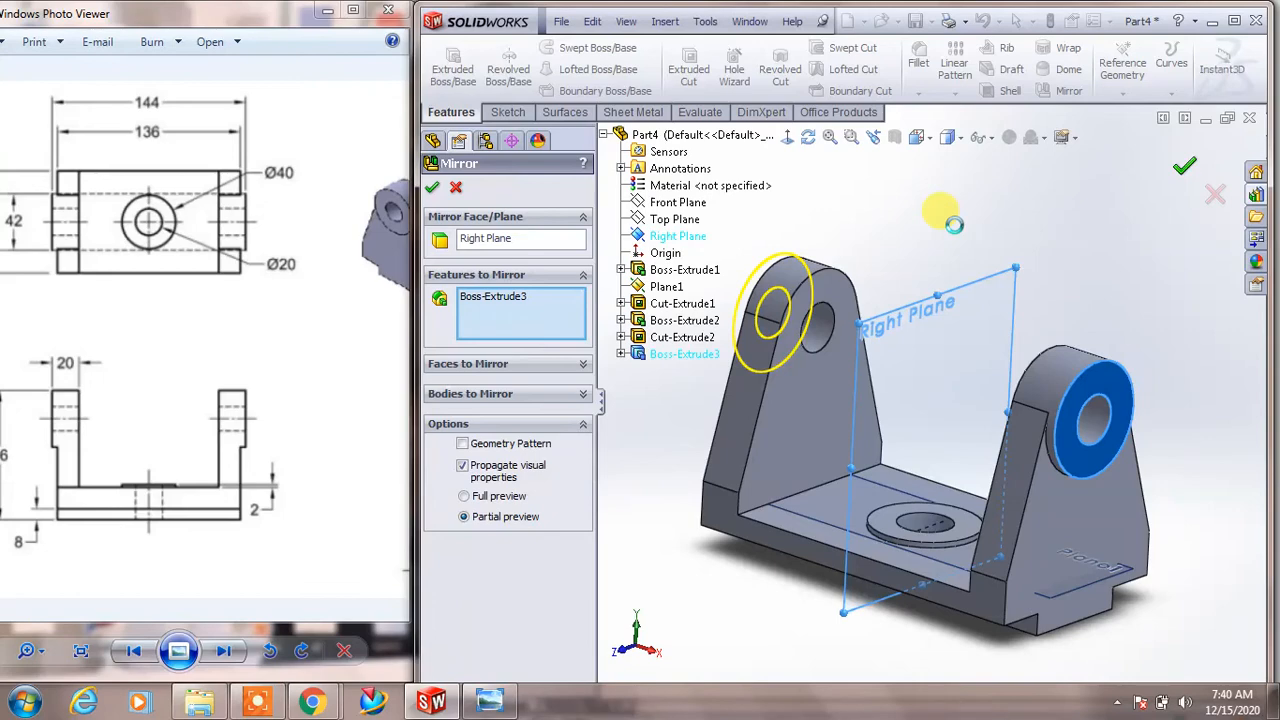
right_click(940, 270)
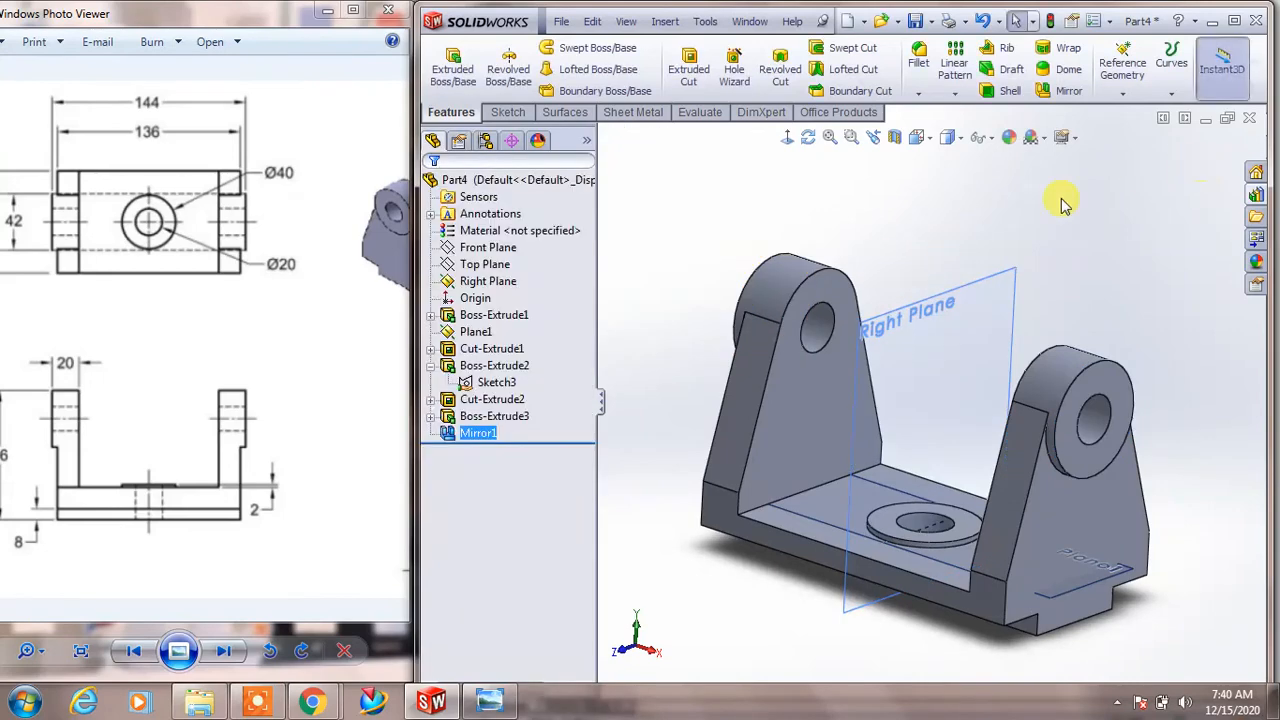
Maximize the modelling window, hide all reference planes and show the bracket in dimetric view
left_click(1234, 20)
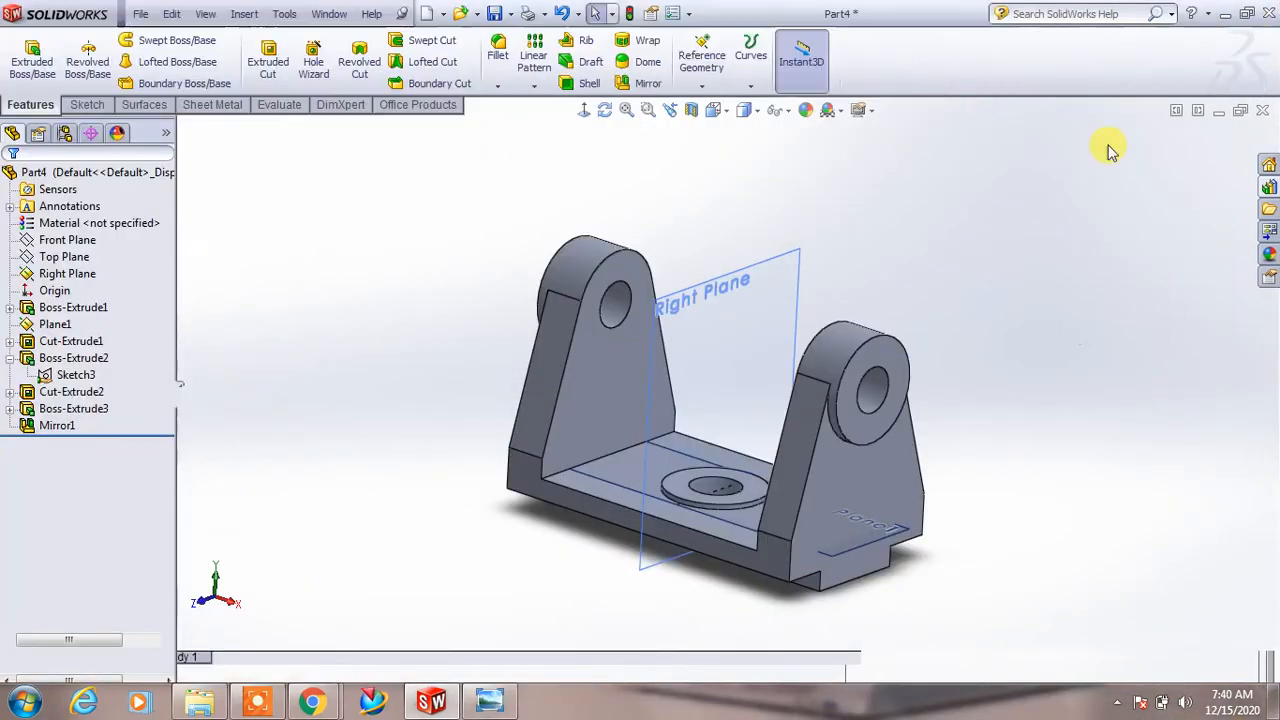
middle_click_drag(866, 305, 793, 265)
left_click(780, 111)
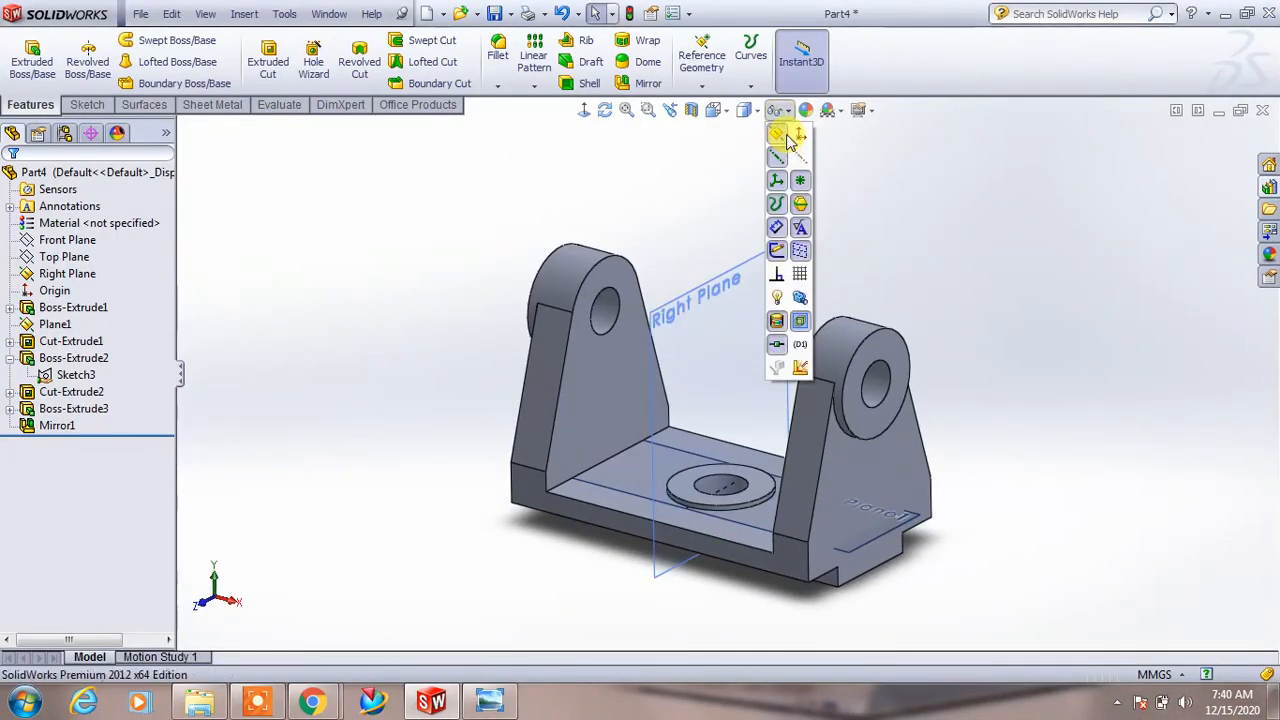
left_click(780, 135)
left_click(910, 212)
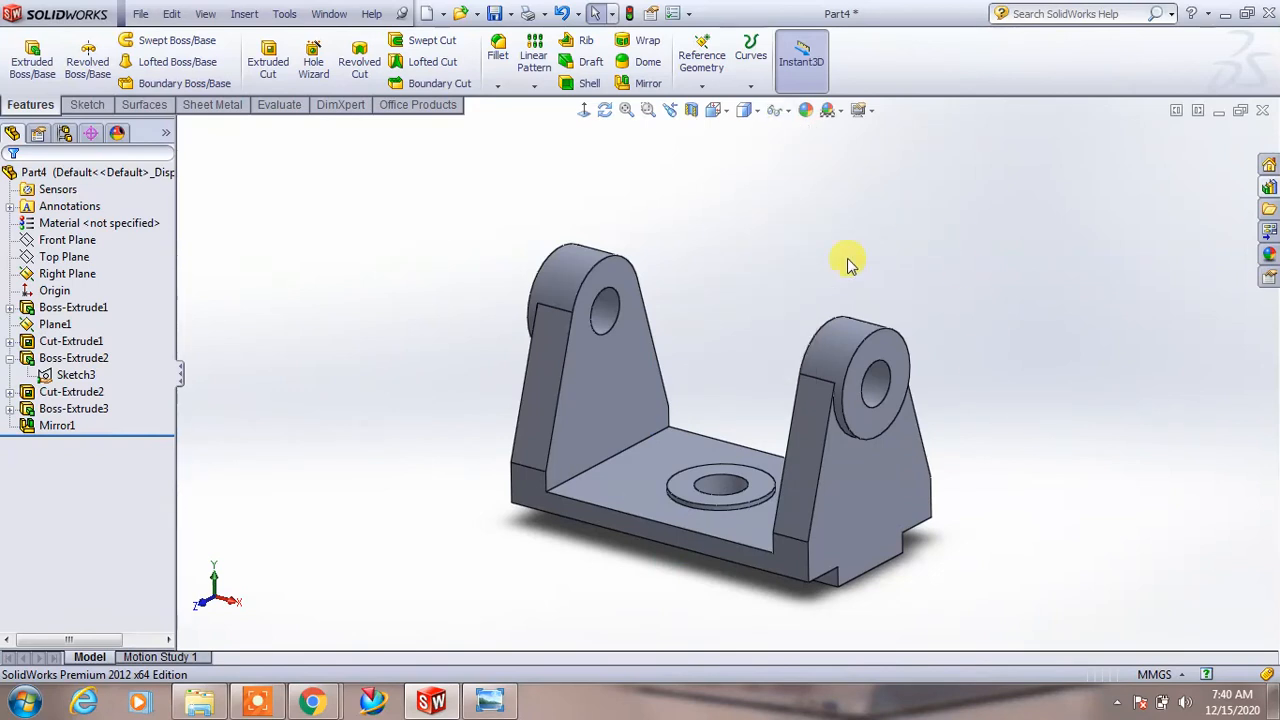
left_click(718, 111)
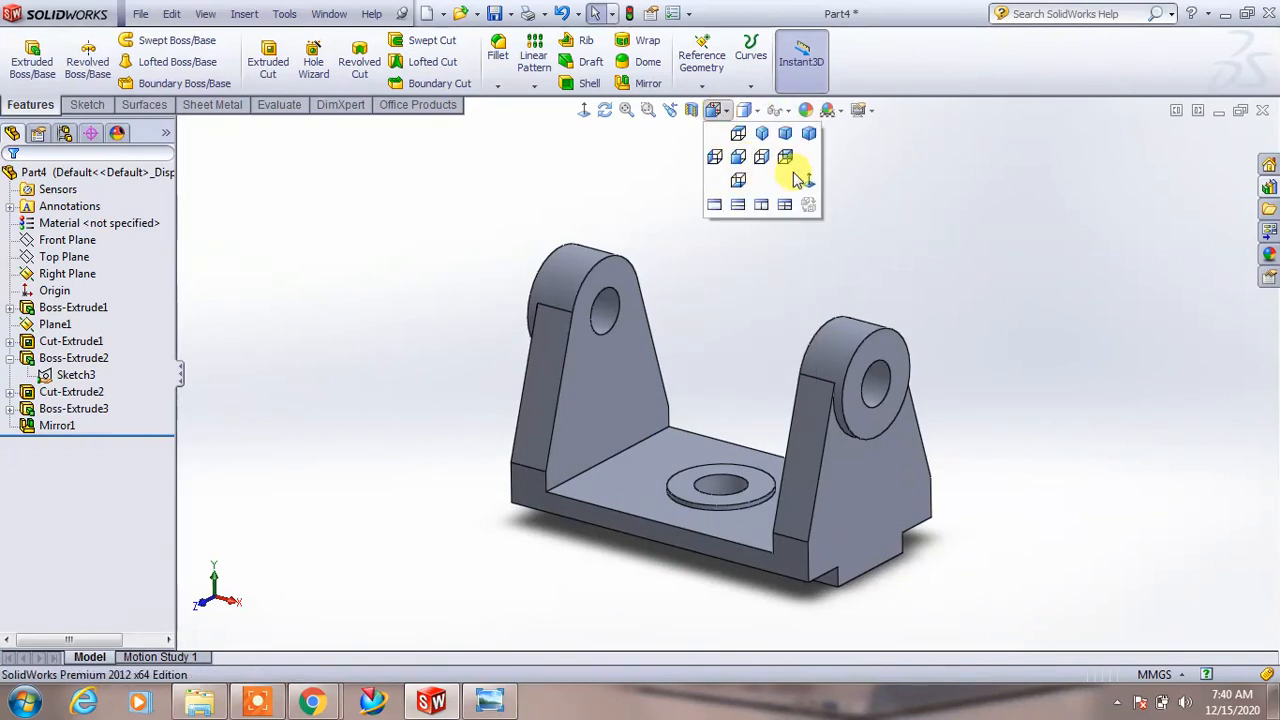
left_click(809, 133)
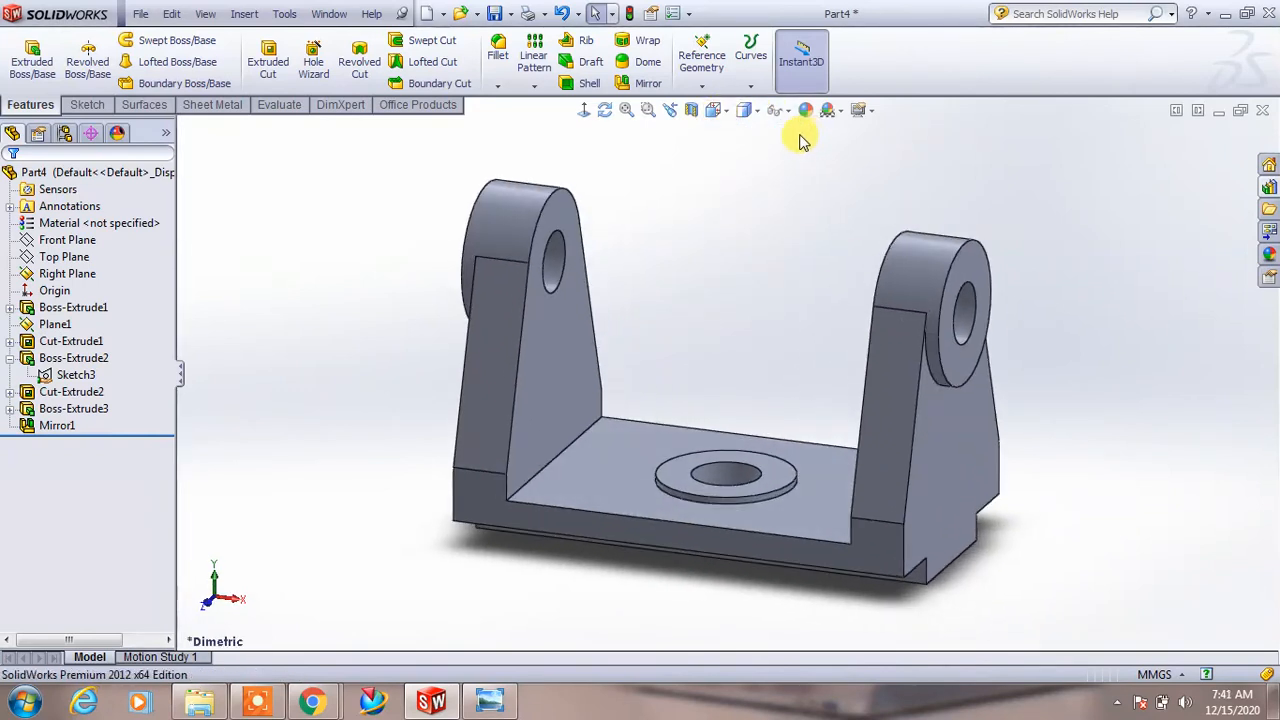
Apply the textured rubber appearance to the bracket
left_click(1268, 256)
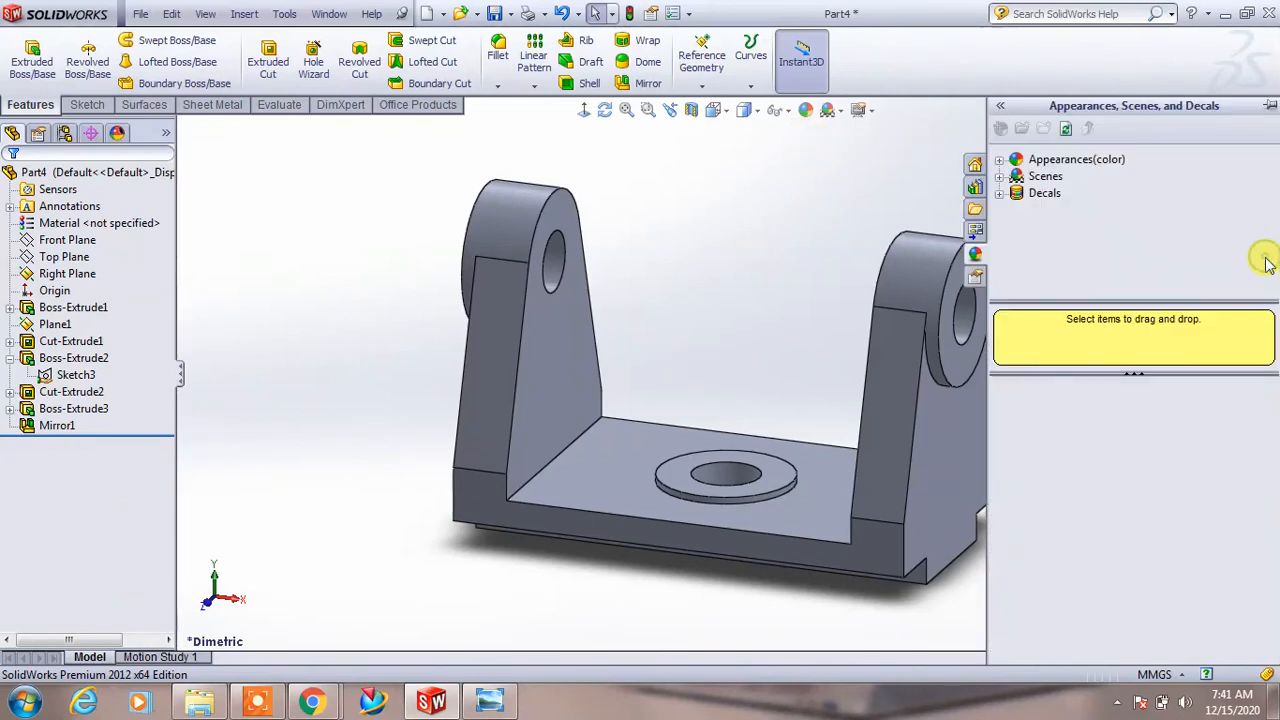
left_click(999, 160)
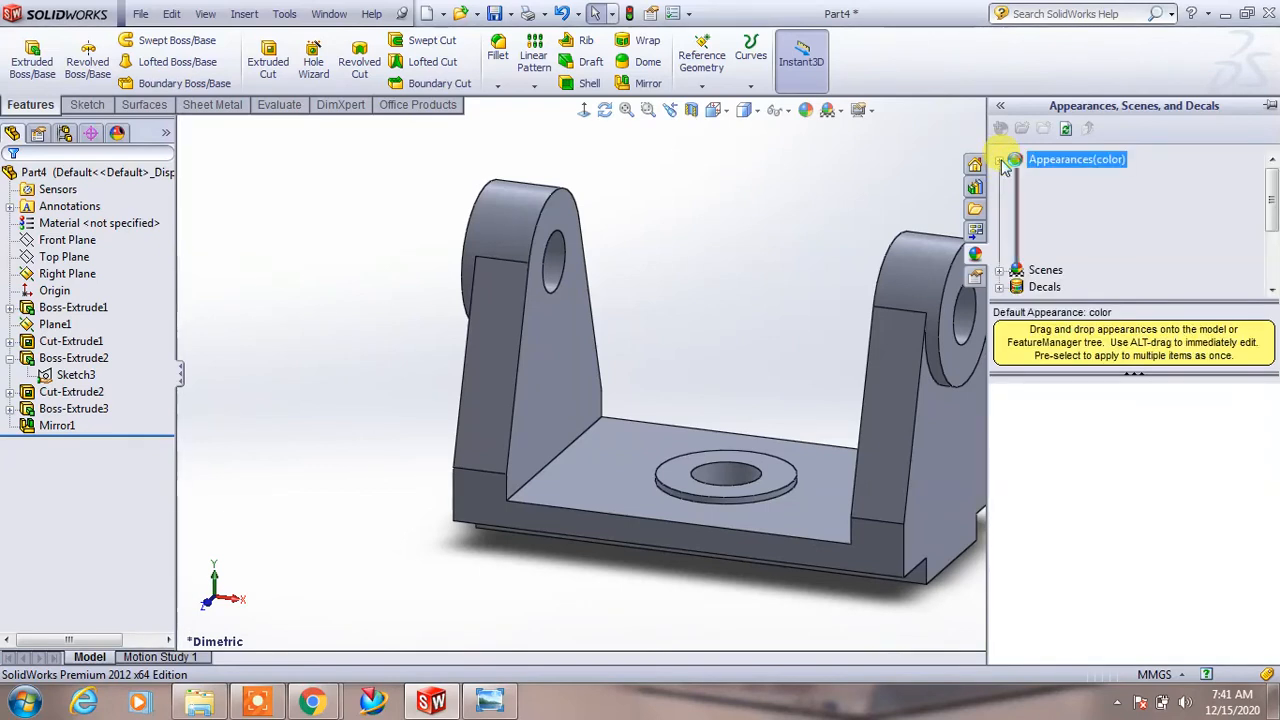
left_click(1001, 161)
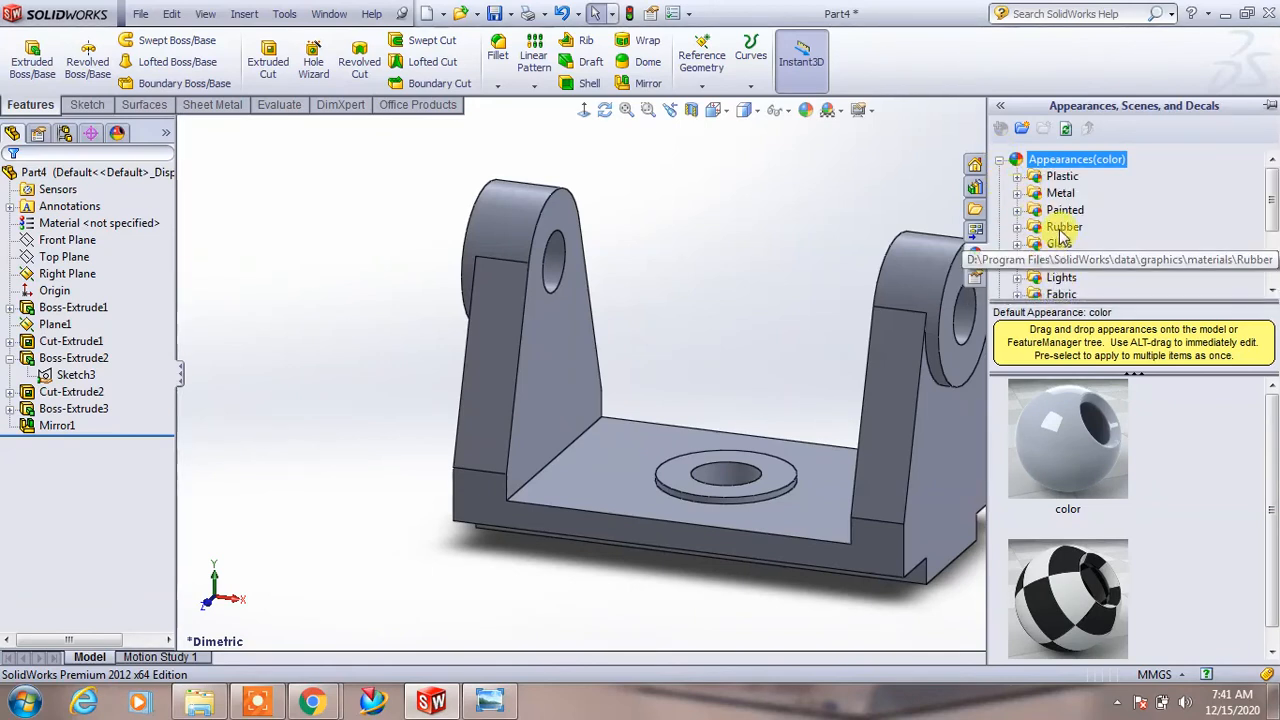
left_click(1062, 228)
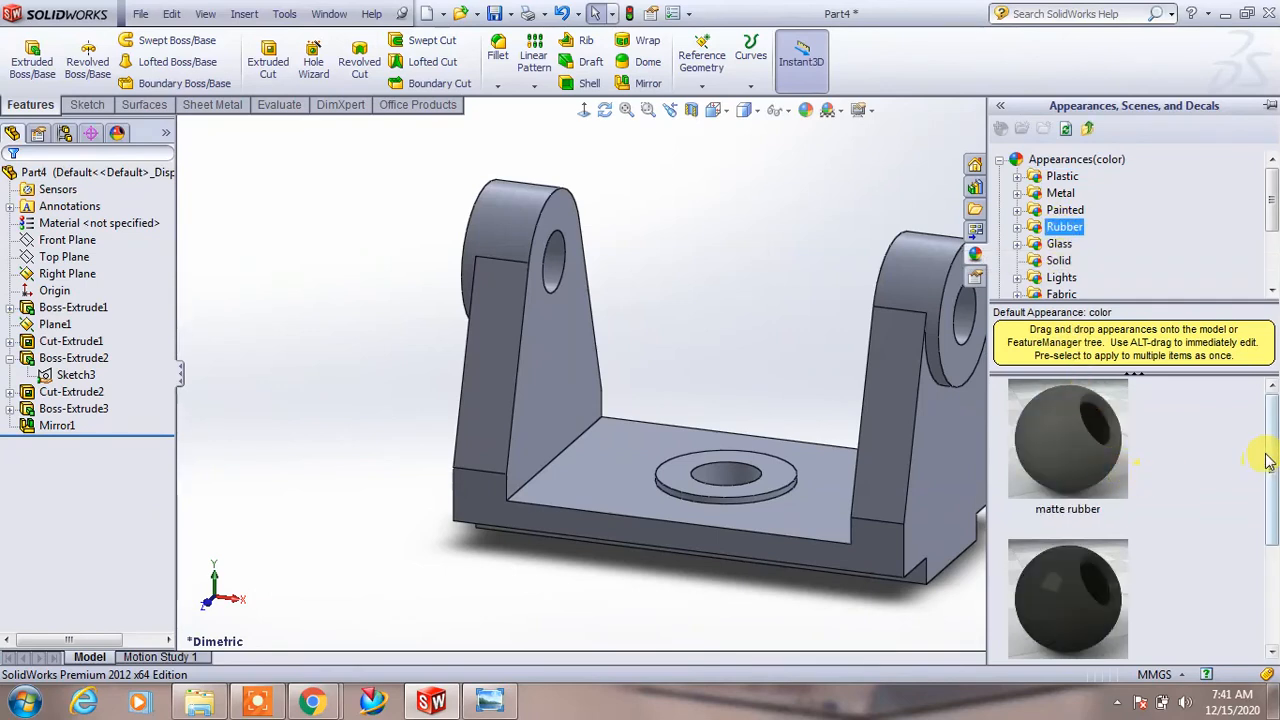
scroll(1268, 462, "down", 3)
left_click_drag(1068, 590, 835, 516)
left_click(842, 518)
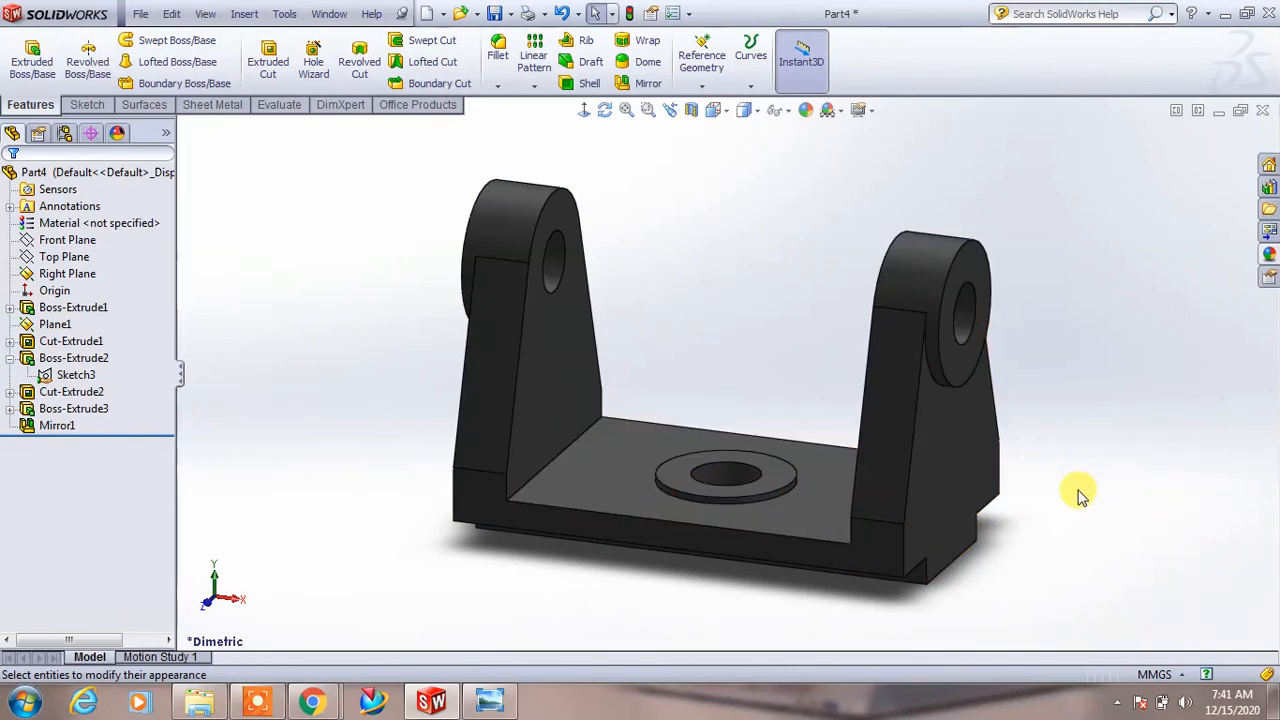
mouse_move(1080, 413)
middle_mouse_down()
mouse_move(1036, 384)
mouse_move(1007, 401)
mouse_move(1030, 432)
mouse_move(1052, 403)
mouse_move(1040, 392)
mouse_move(1040, 423)
mouse_move(1059, 411)
mouse_move(1042, 441)
mouse_move(1059, 441)
mouse_move(1057, 400)
mouse_move(1074, 411)
middle_mouse_up()
key("Escape")
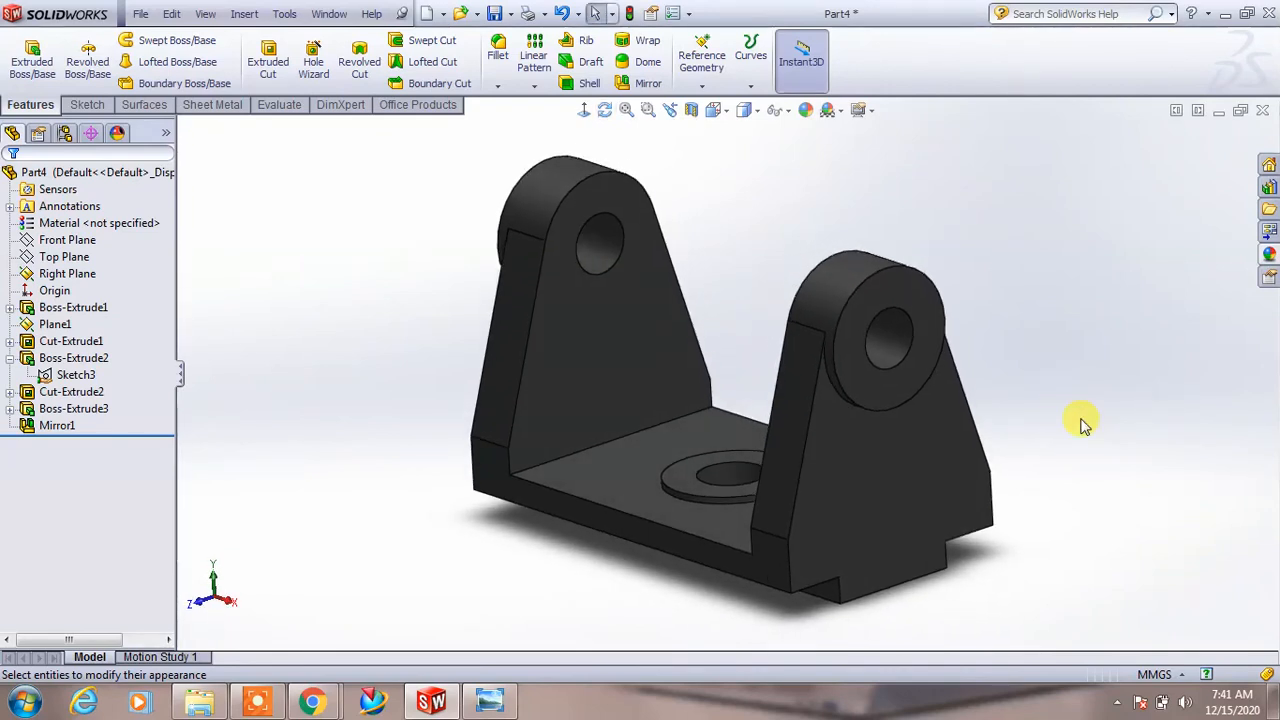
Calculate the mass properties of the bracket's solid body, close the results and clear the selection
left_click(294, 113)
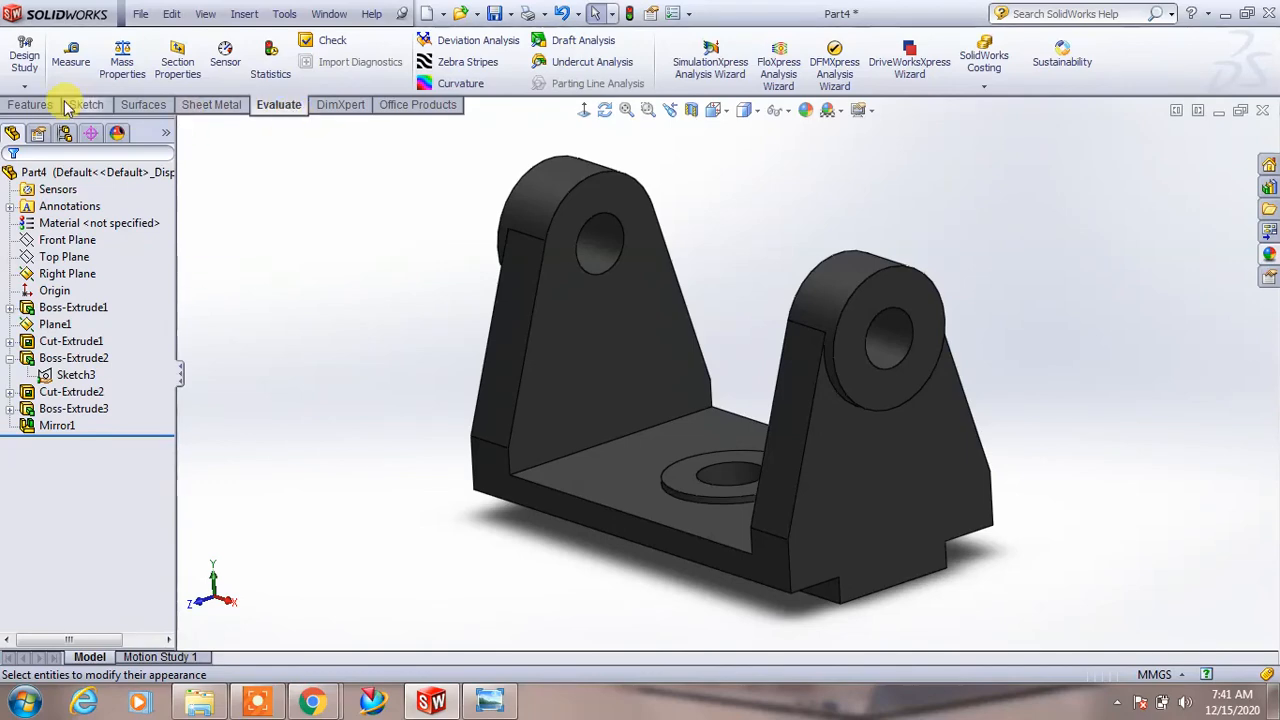
left_click(122, 62)
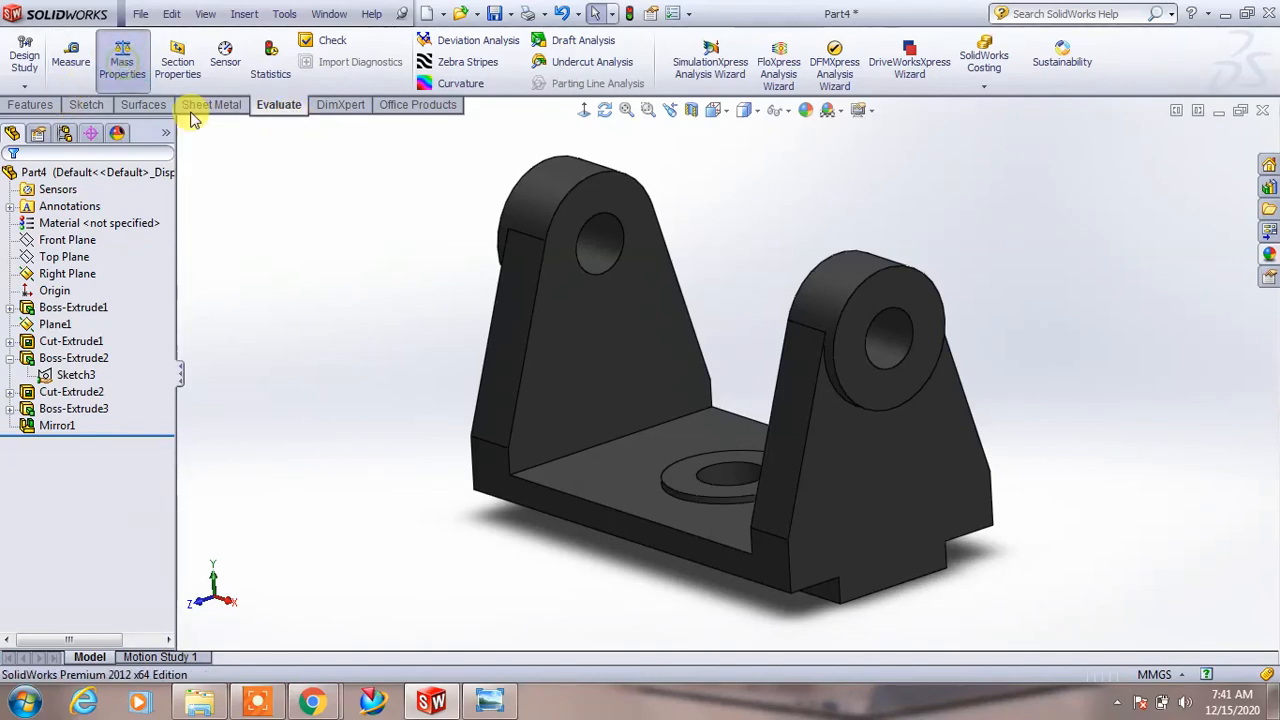
left_click(602, 391)
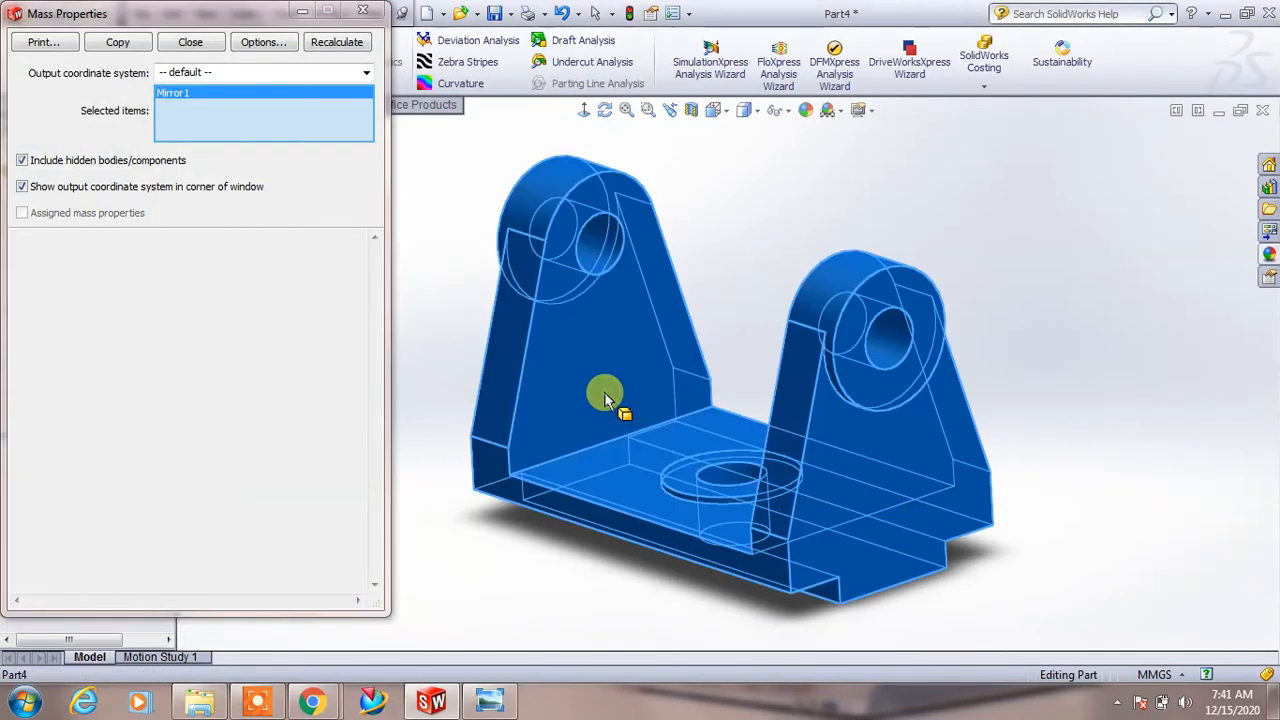
left_click(330, 46)
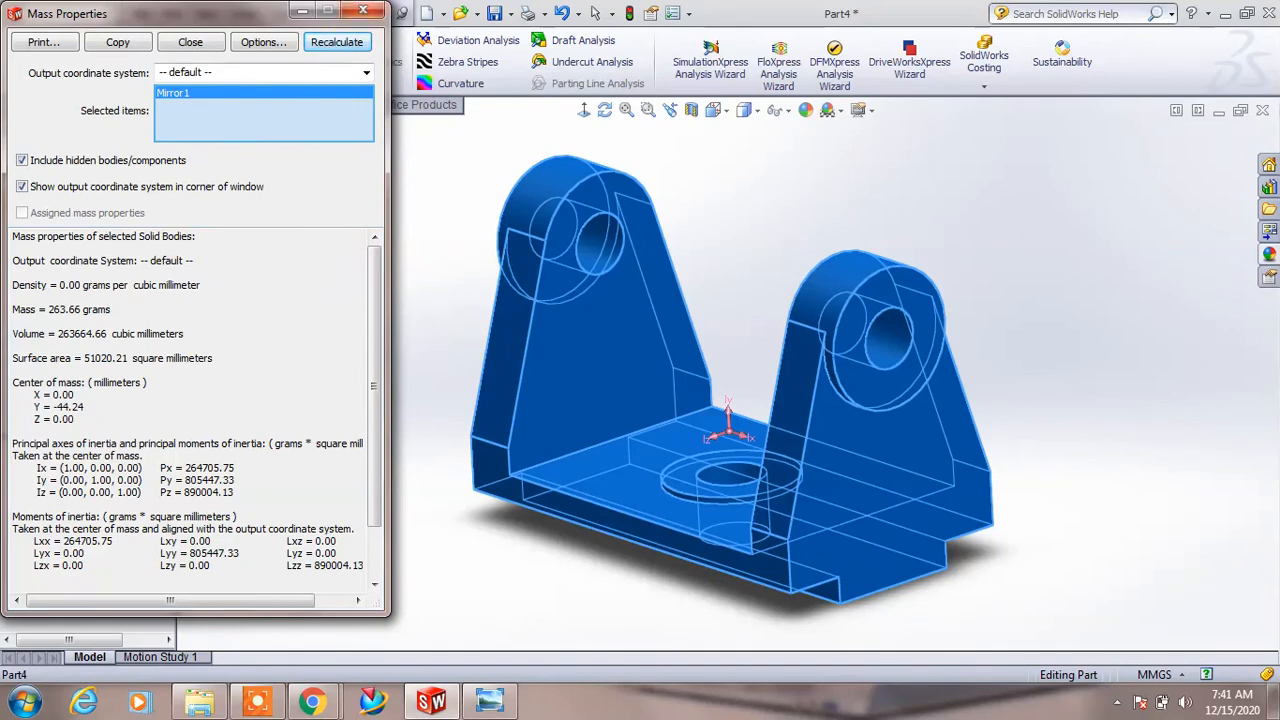
left_click(370, 13)
left_click(1113, 211)
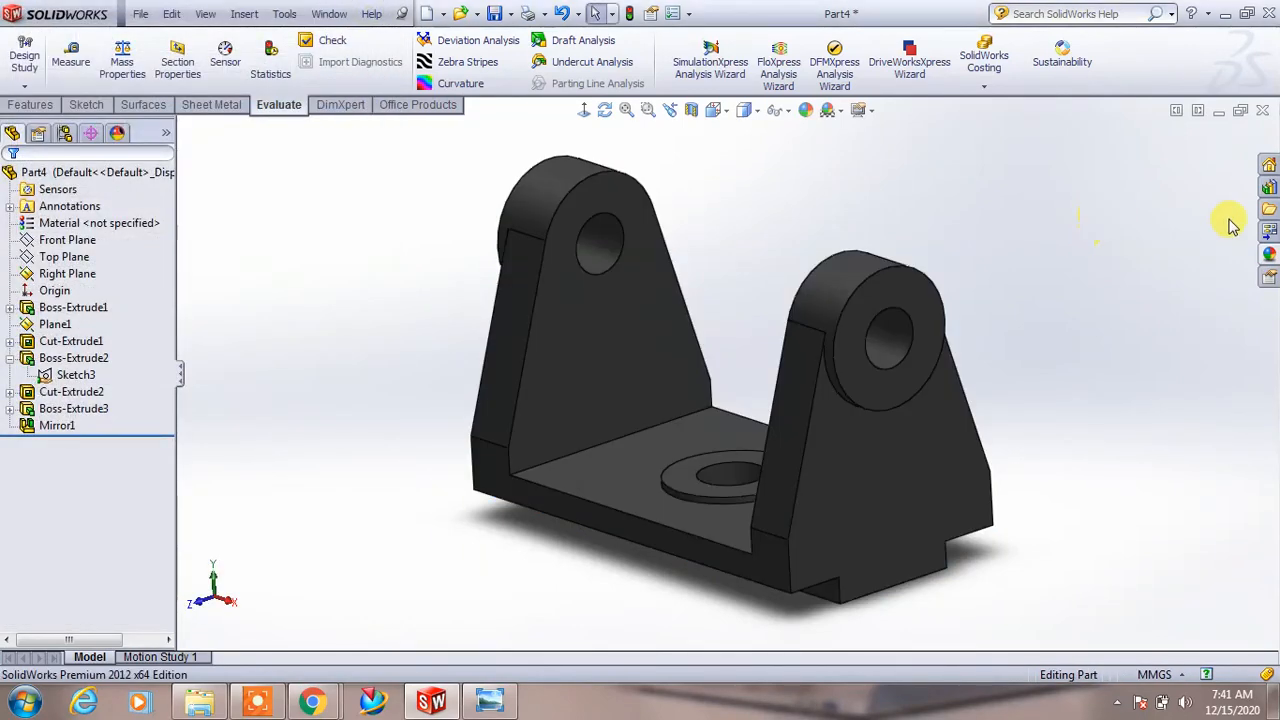
Apply the polished steel metal appearance to the bracket
left_click(1268, 254)
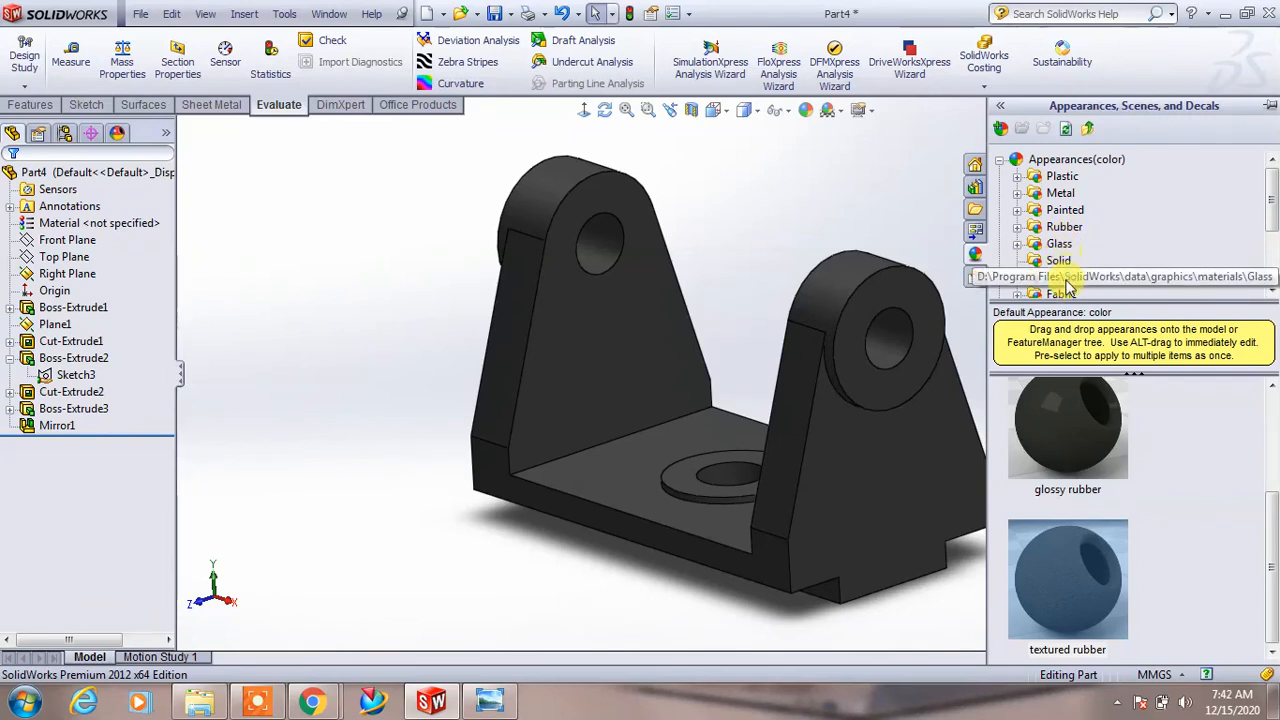
left_click(1061, 194)
left_click(1093, 452)
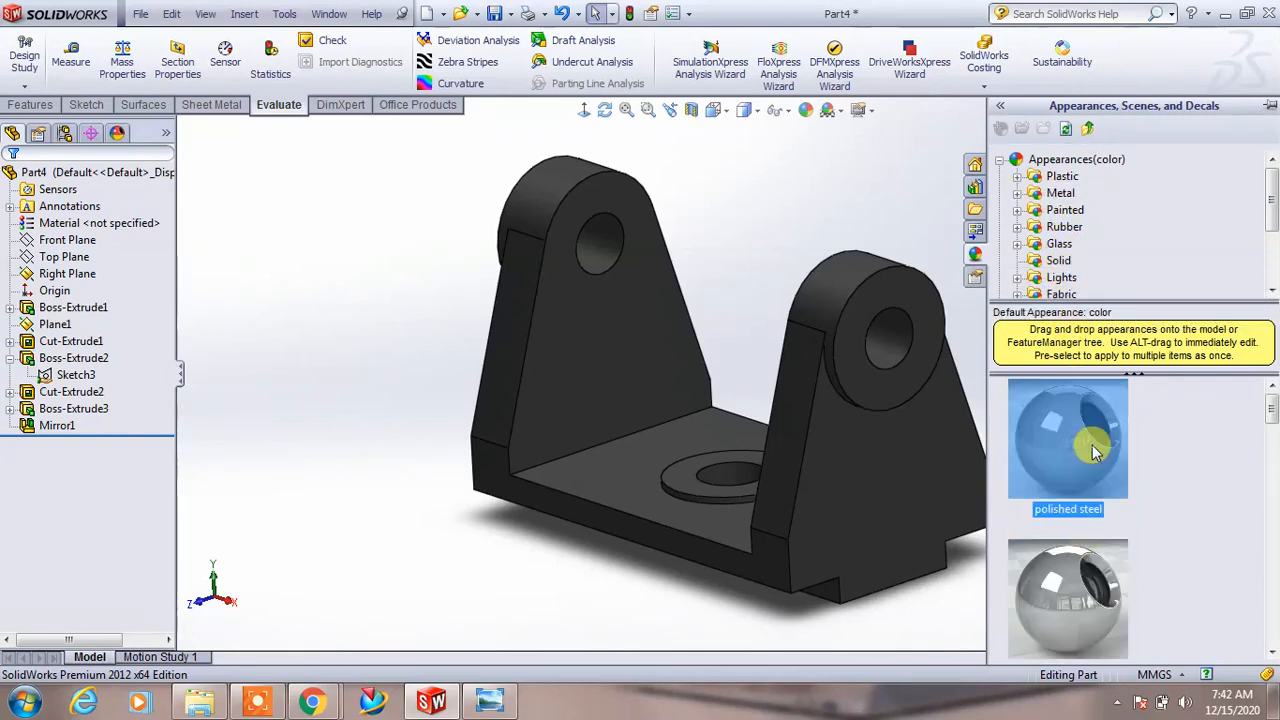
left_click_drag(1093, 462, 921, 450)
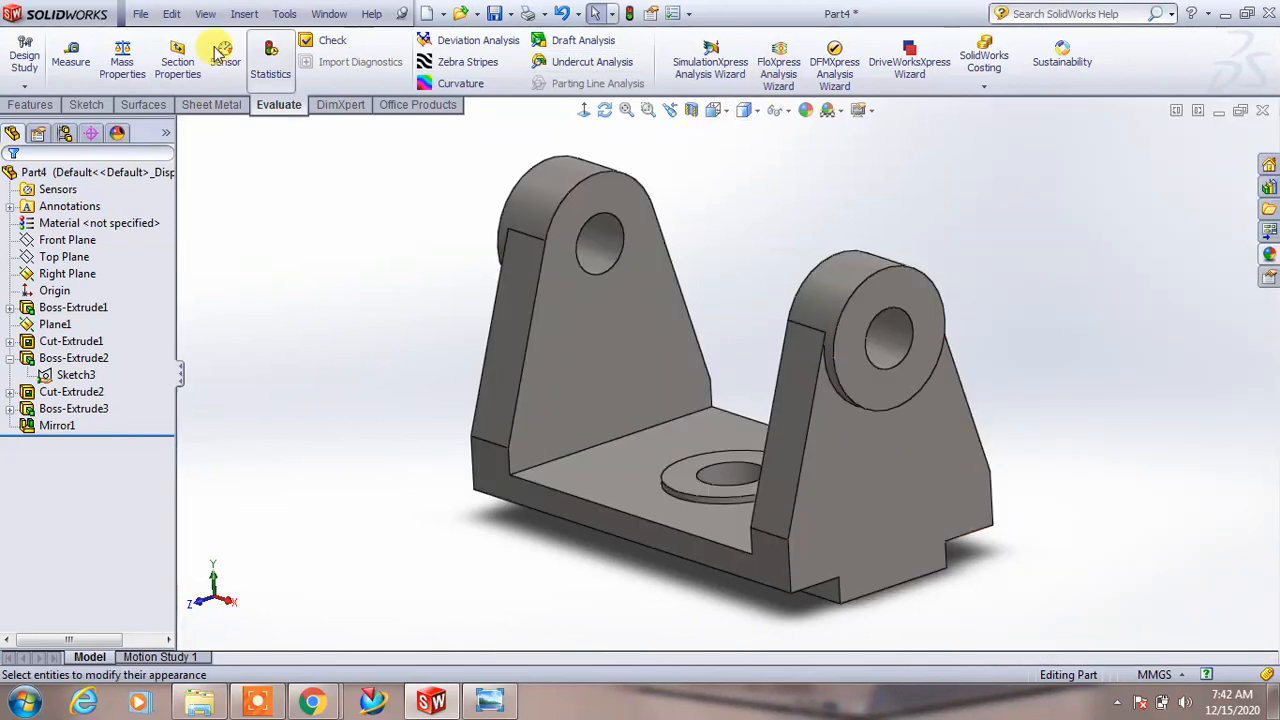
Recalculate the mass properties of the solid body with the steel appearance applied and close the results
left_click(122, 66)
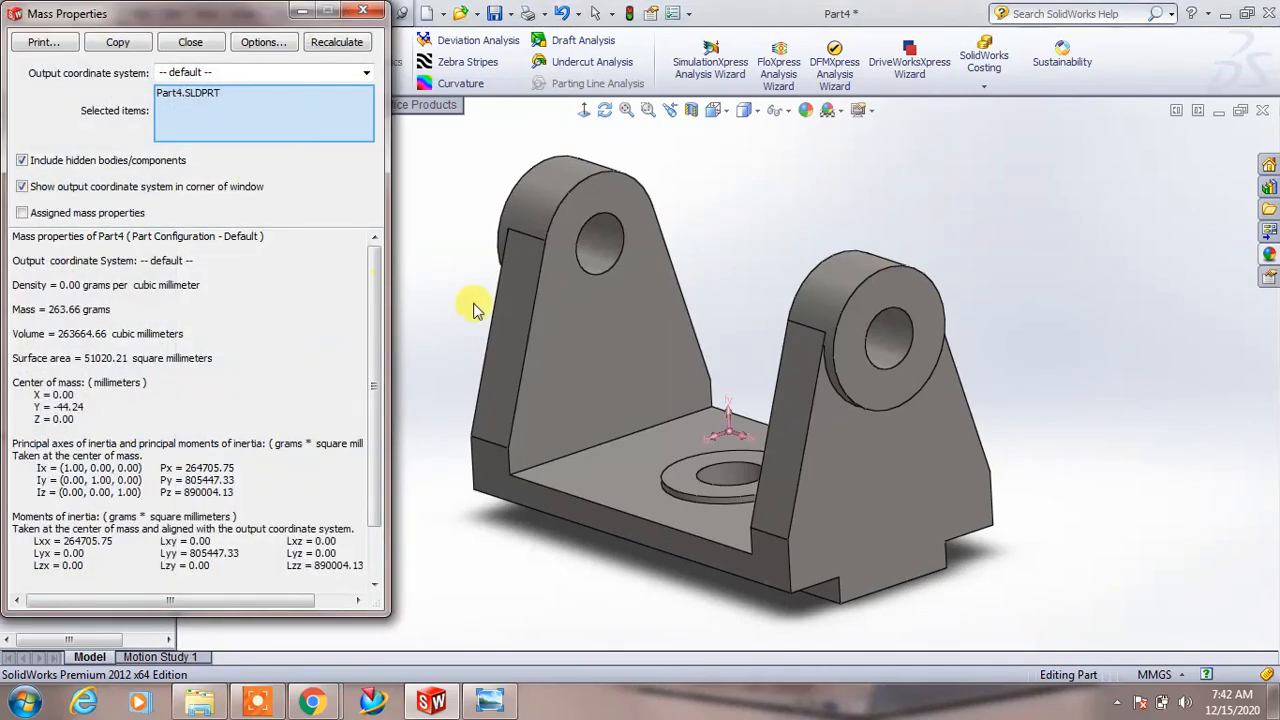
left_click(563, 346)
left_click(352, 42)
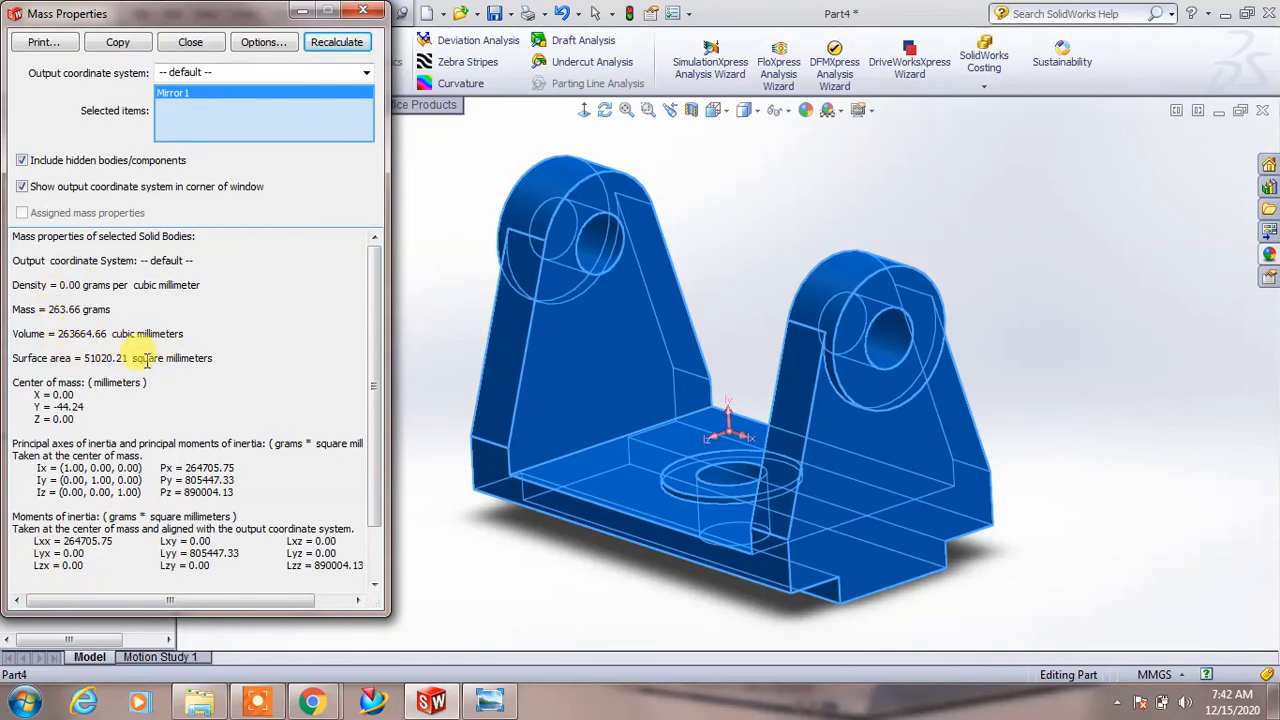
left_click(363, 11)
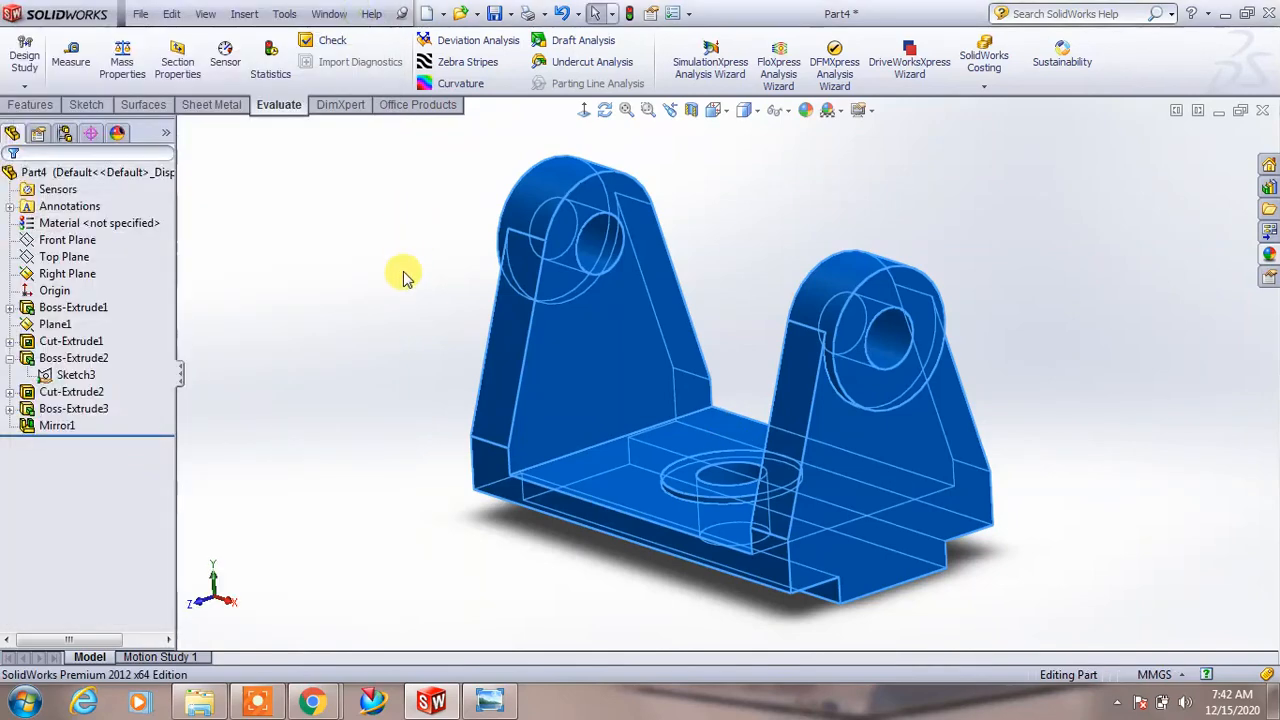
middle_click_drag(410, 265, 425, 238)
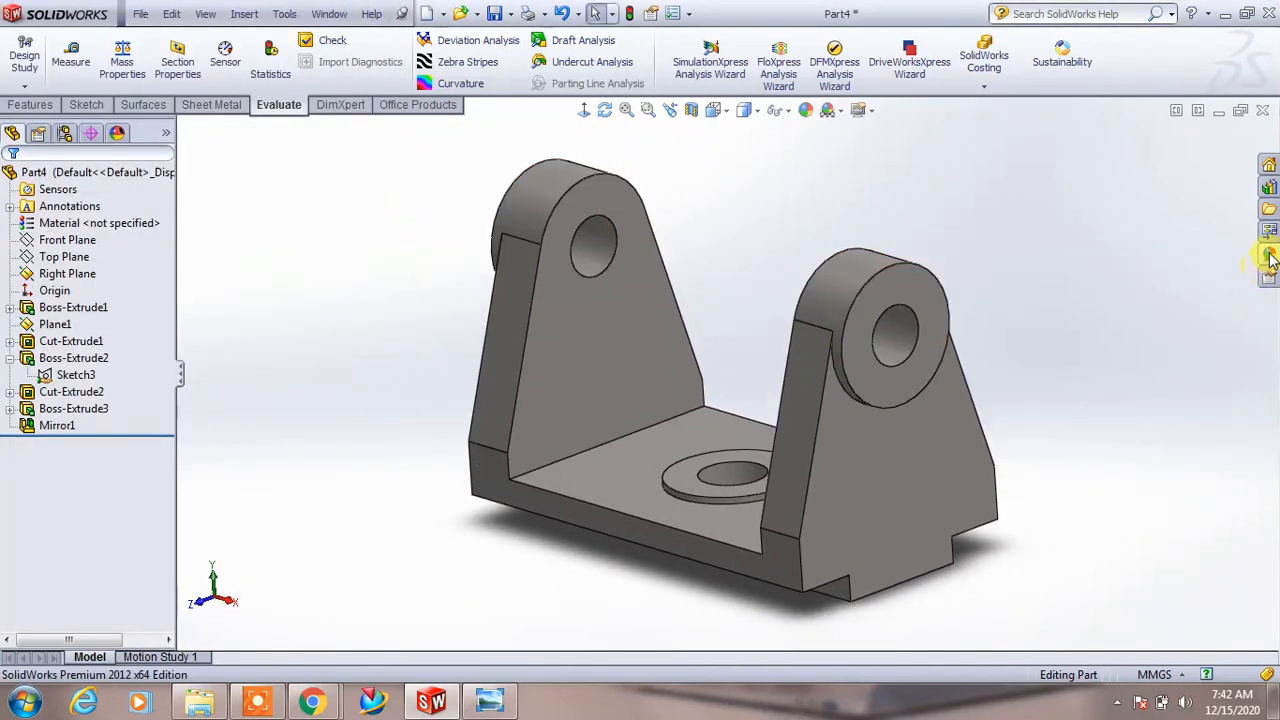
Apply the polished bronze metal appearance to the bracket
left_click(1268, 256)
scroll(1172, 507, "down", 5)
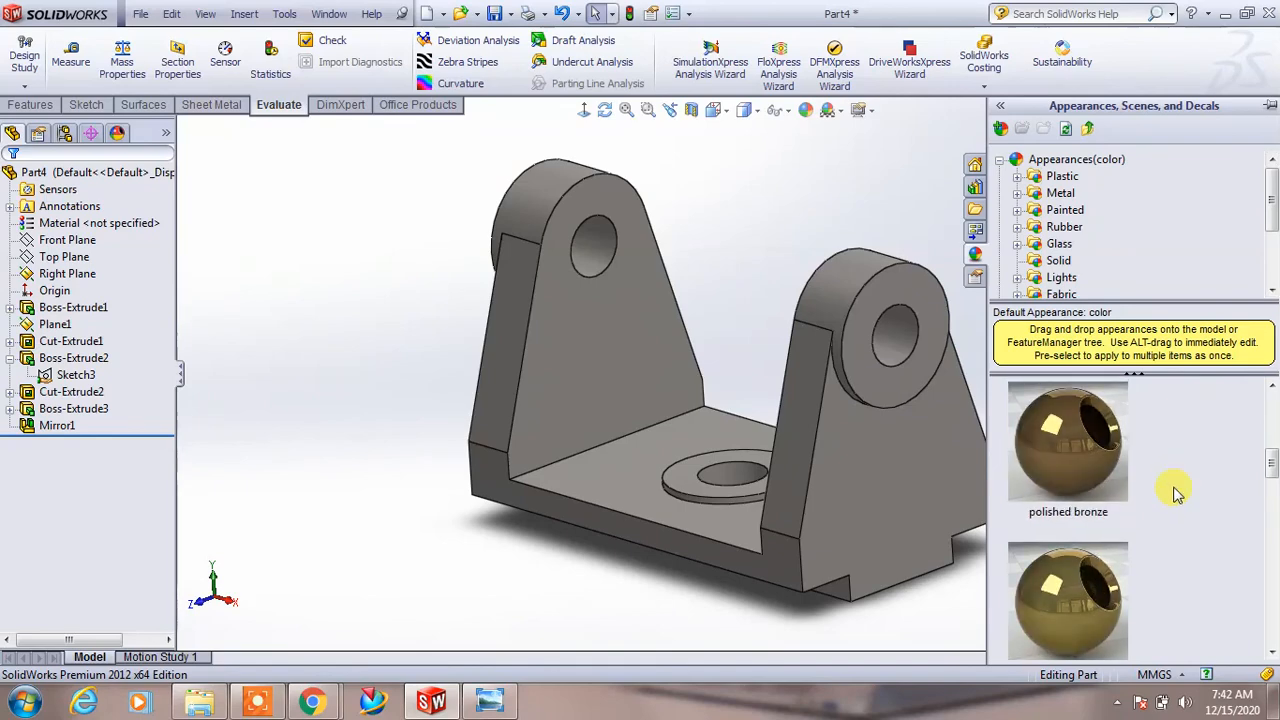
left_click_drag(1068, 440, 894, 466)
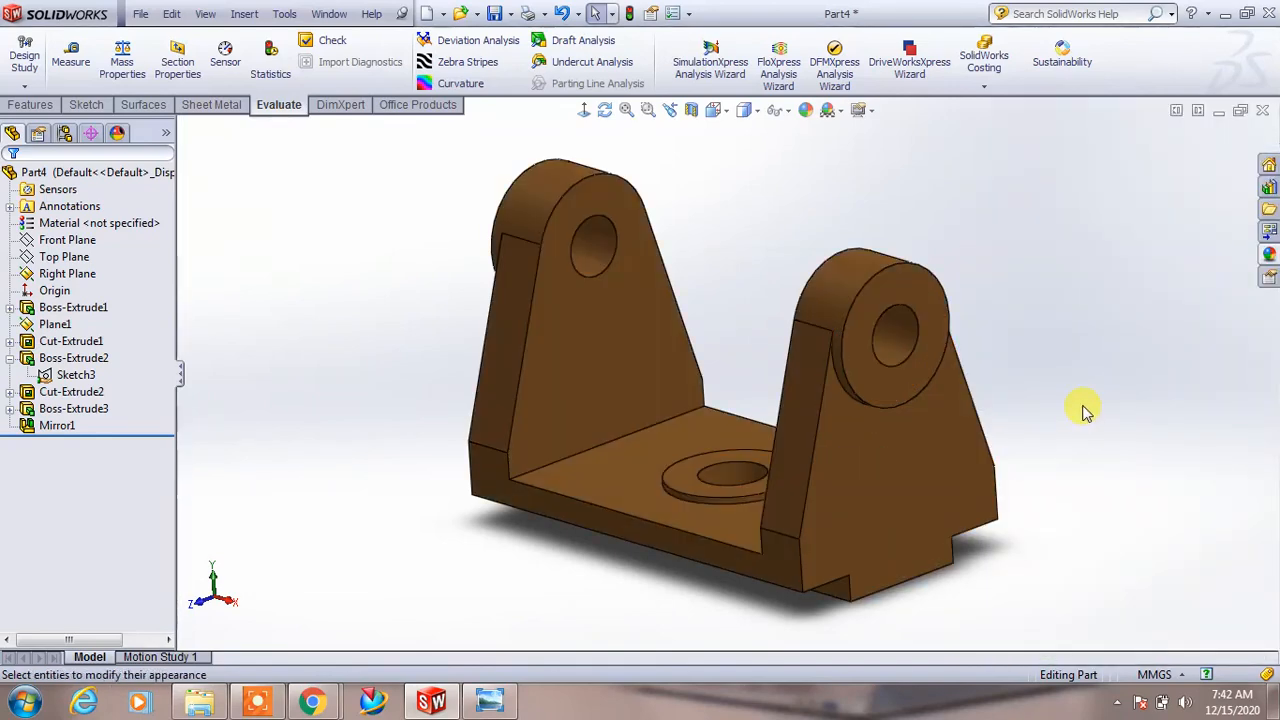
left_click(258, 703)
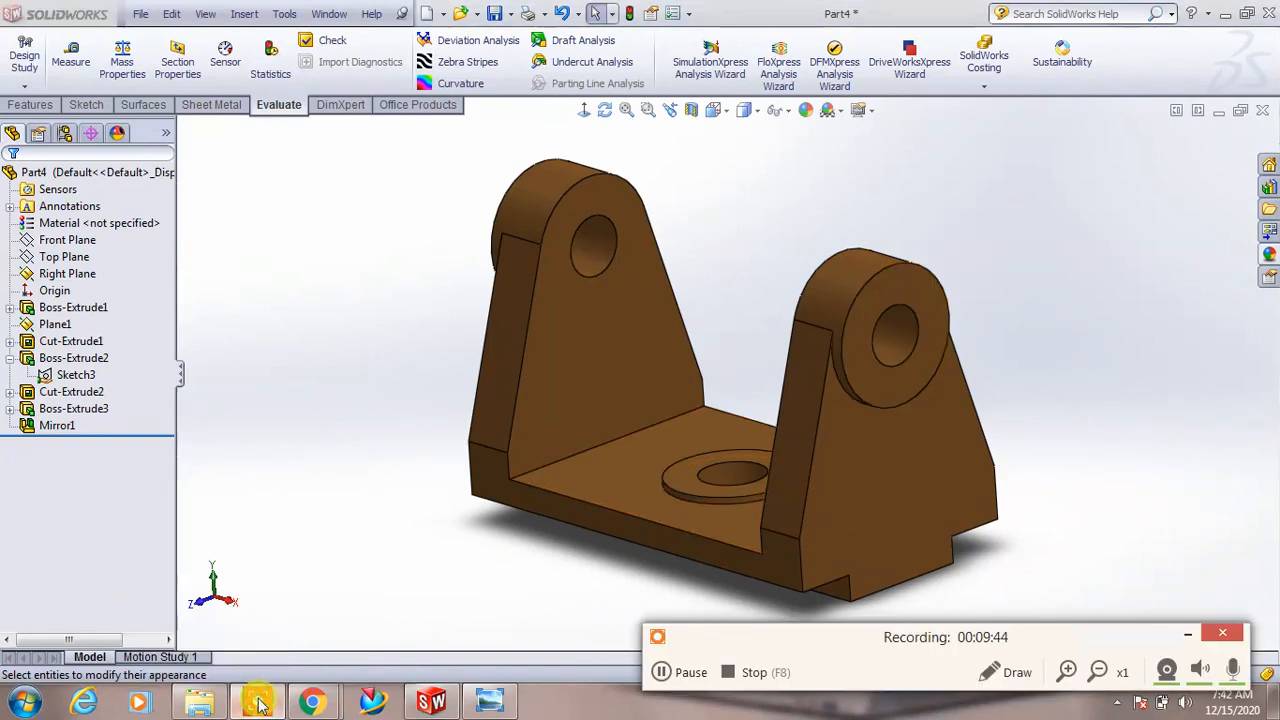